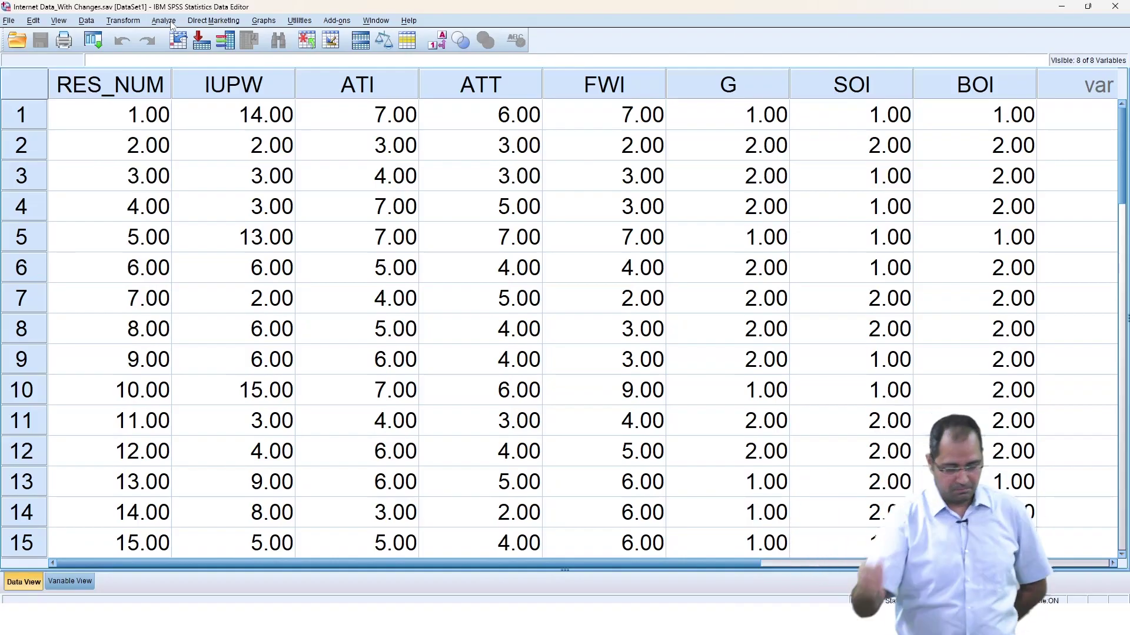
Review the Descriptive Statistics table in the output document, and return to the data set.
left_click(171, 22)
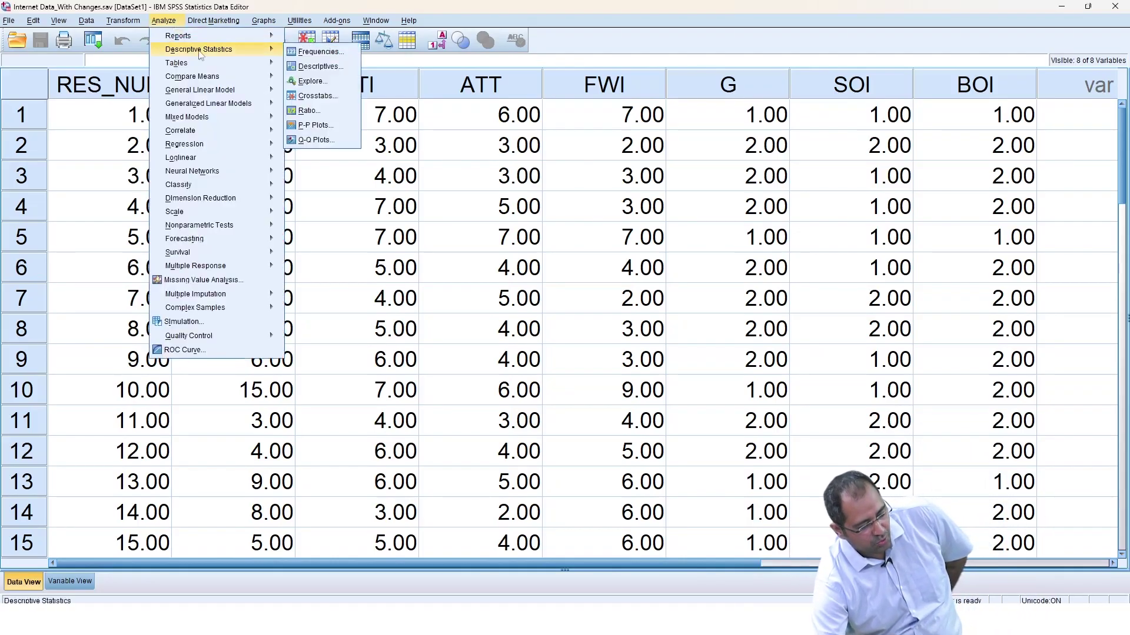
mouse_move(209, 103)
mouse_move(748, 601)
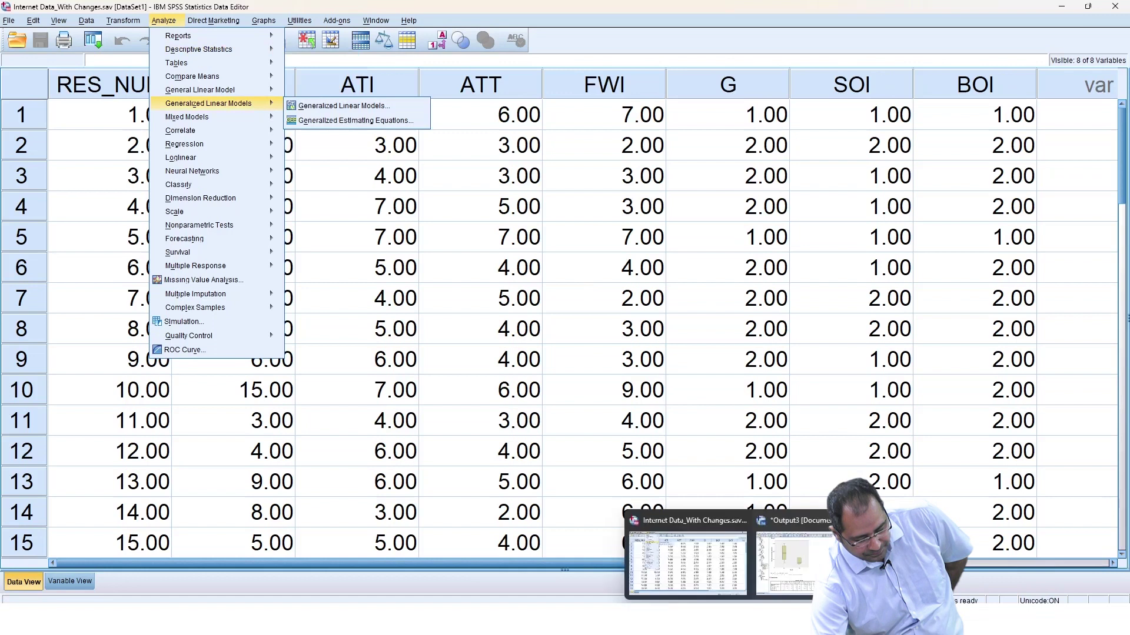
left_click(772, 580)
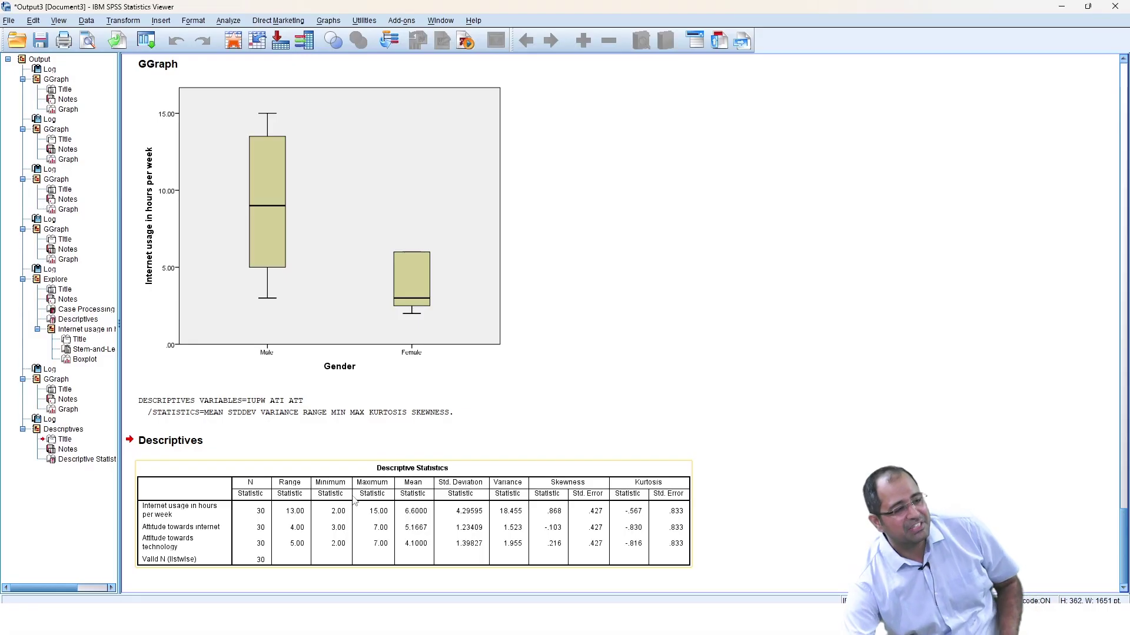
mouse_move(747, 633)
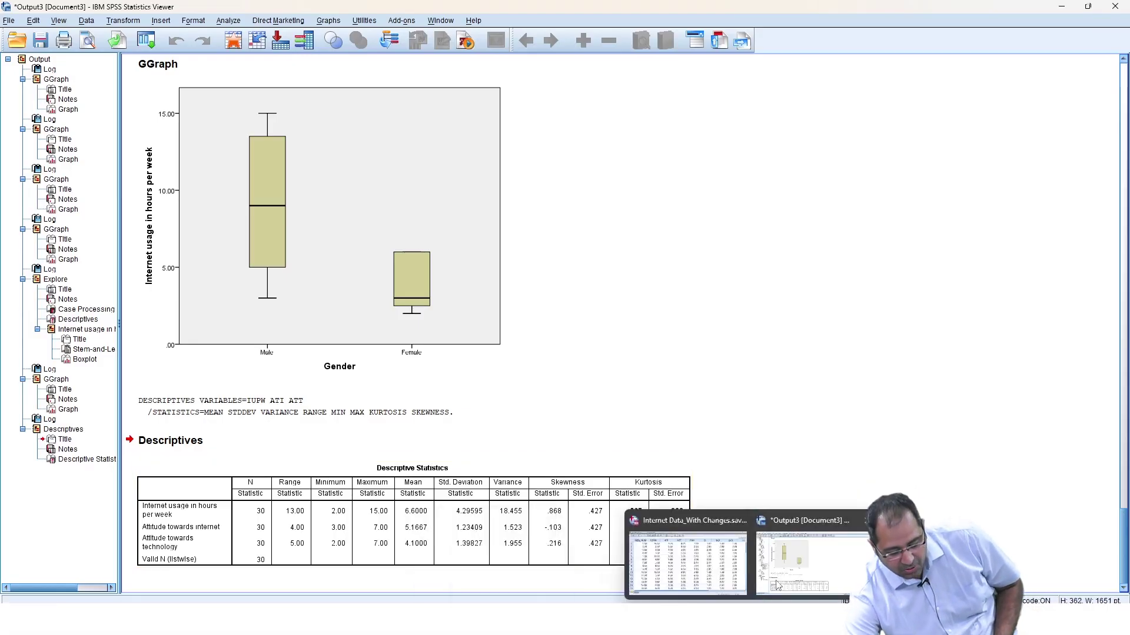
left_click(722, 560)
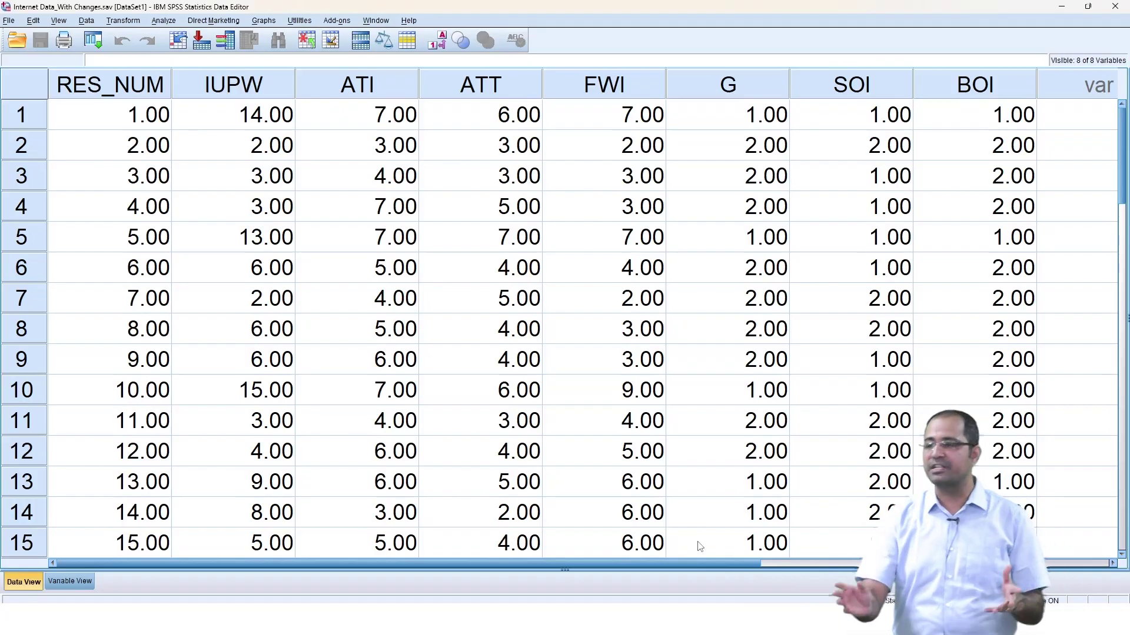
left_click(122, 21)
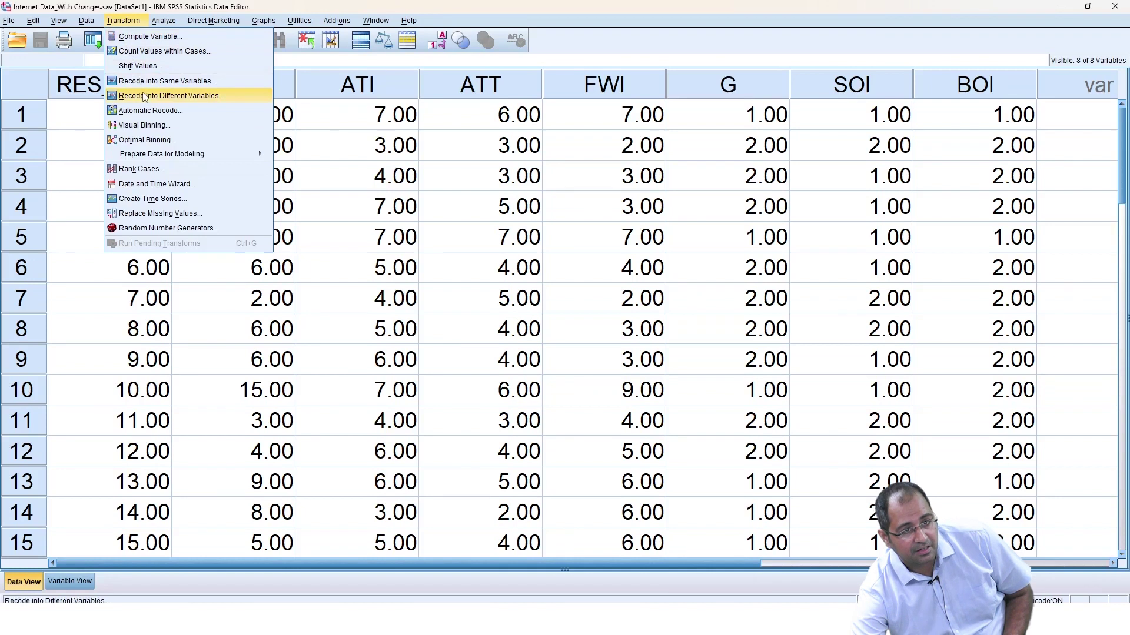
left_click(144, 97)
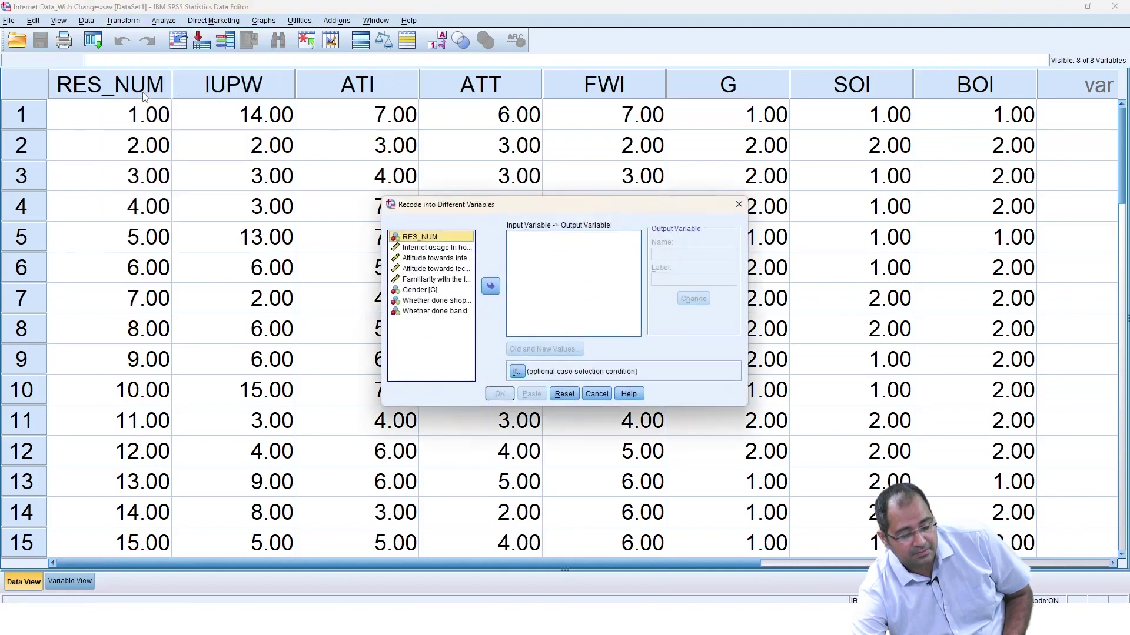
left_click(431, 249)
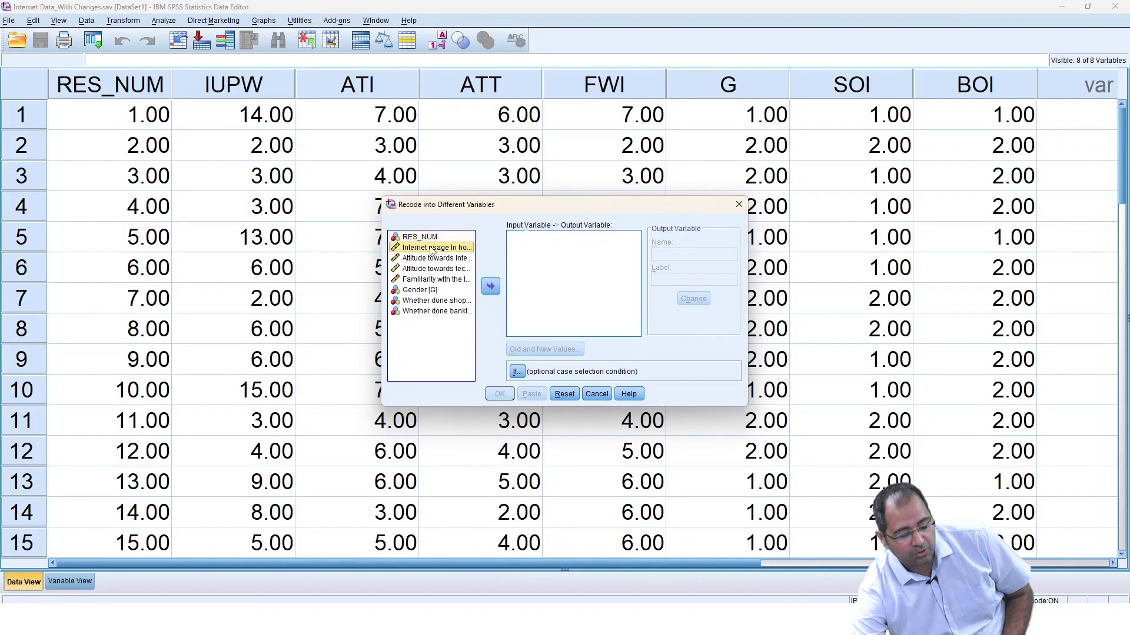
left_click(491, 287)
left_click(661, 253)
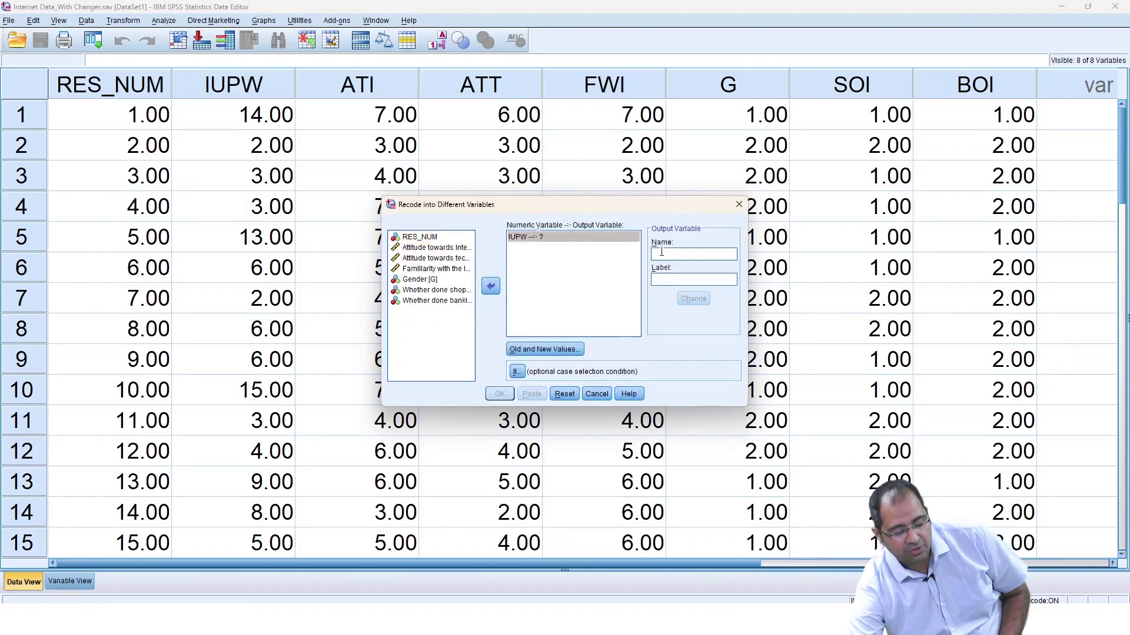
type("IUPW_C")
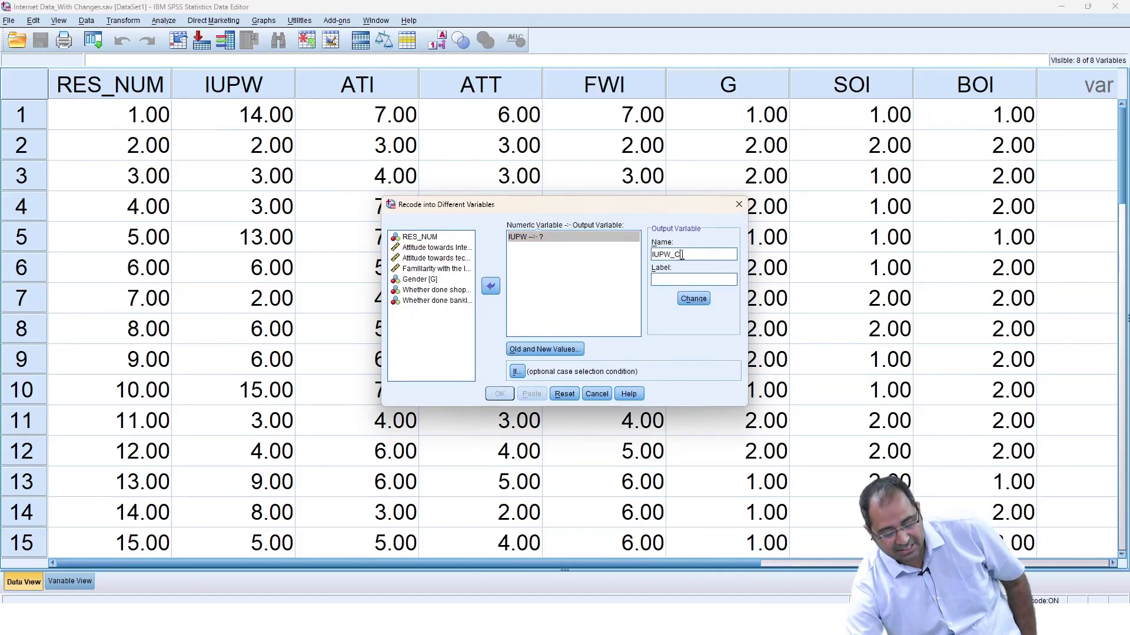
left_click_drag(681, 254, 648, 256)
key("ctrl+c")
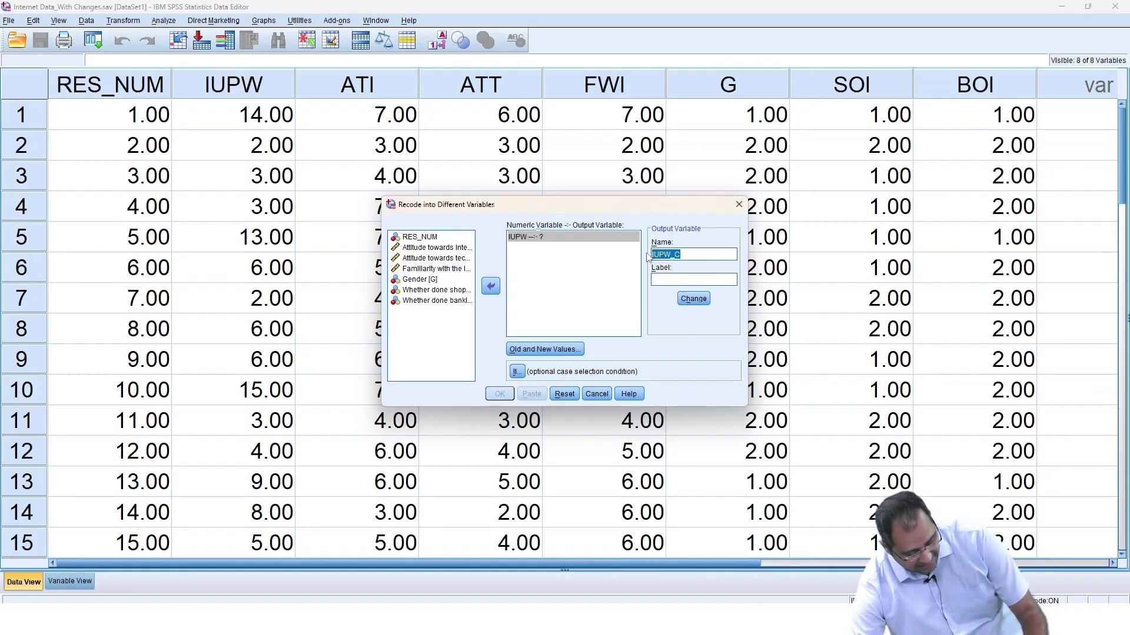
left_click(732, 280)
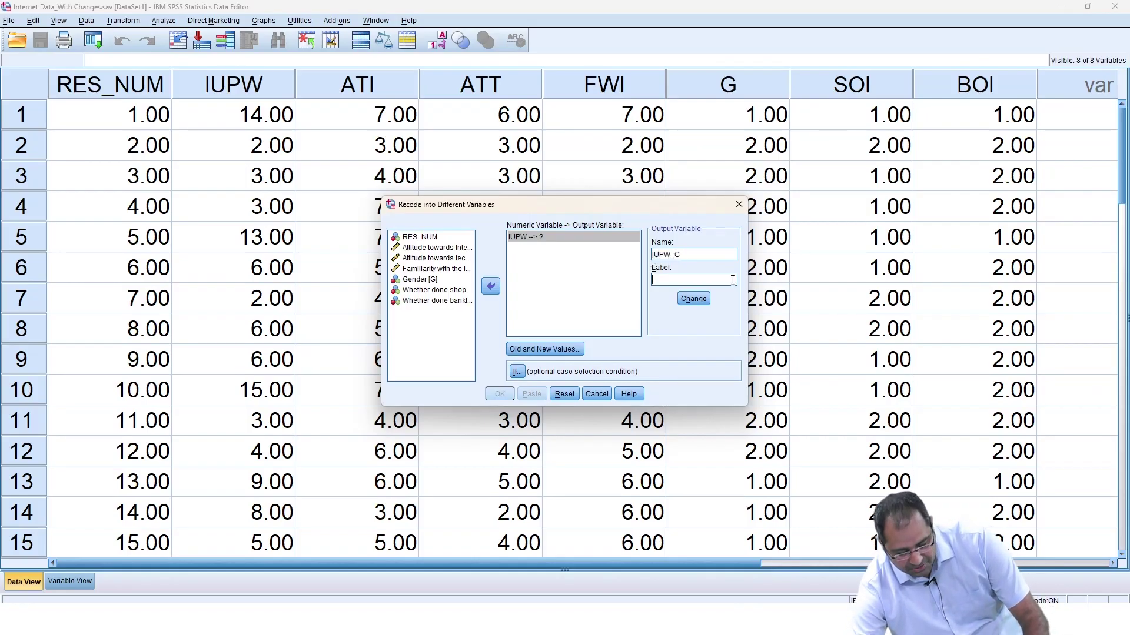
key("ctrl+v")
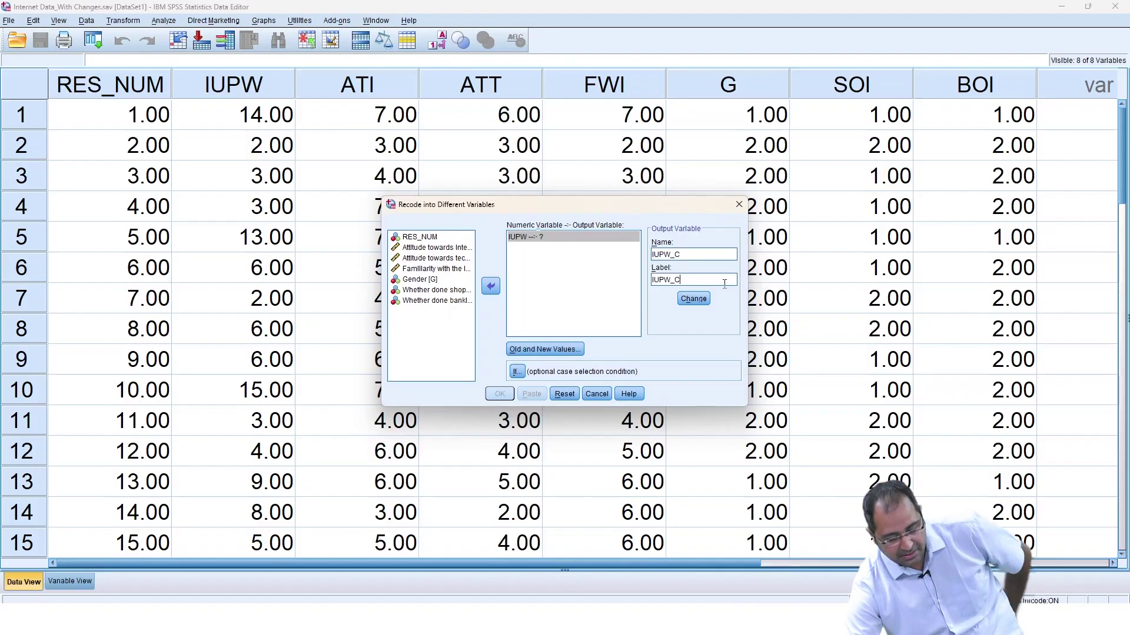
left_click(694, 299)
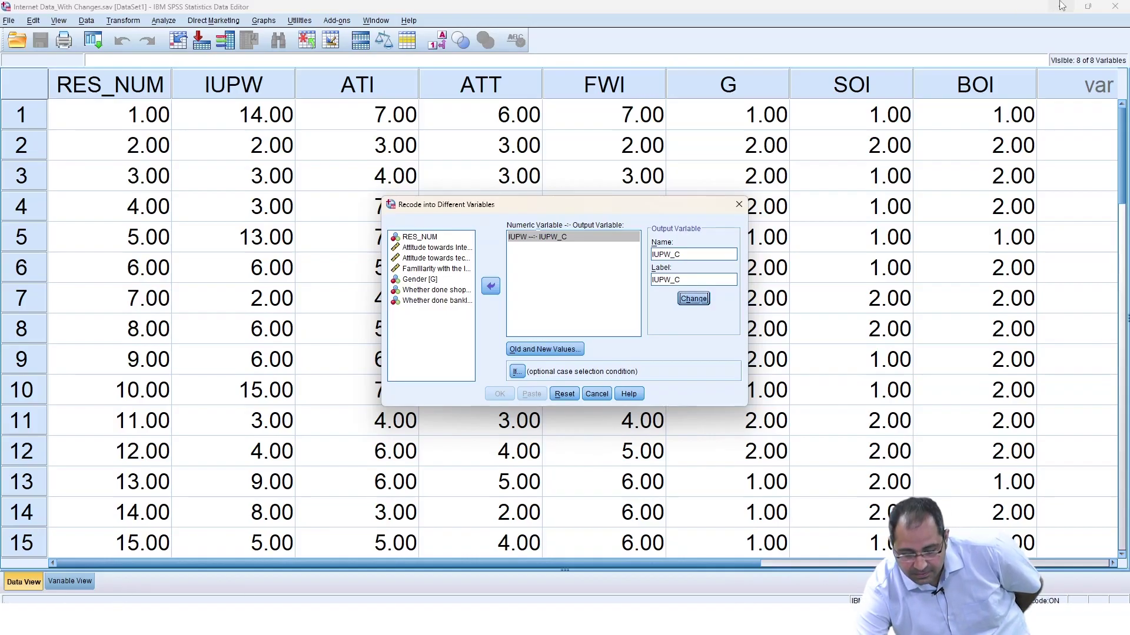
Enlarge the data grid's font to size 36 and close the open recode dialog.
left_click(89, 21)
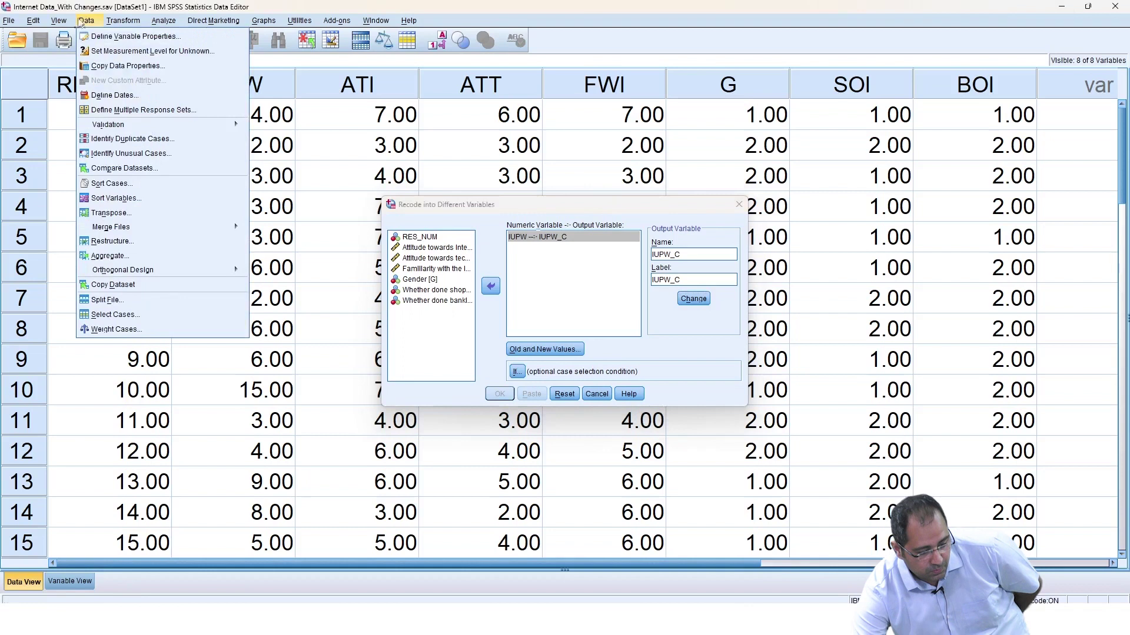
mouse_move(70, 23)
left_click(81, 80)
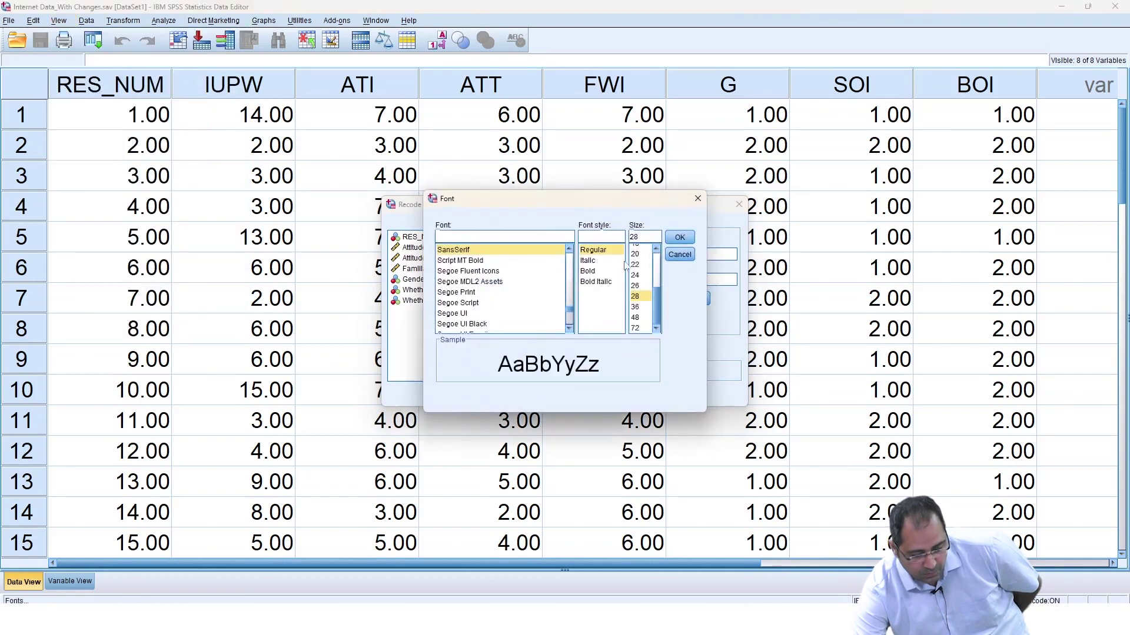
left_click(636, 308)
left_click(680, 237)
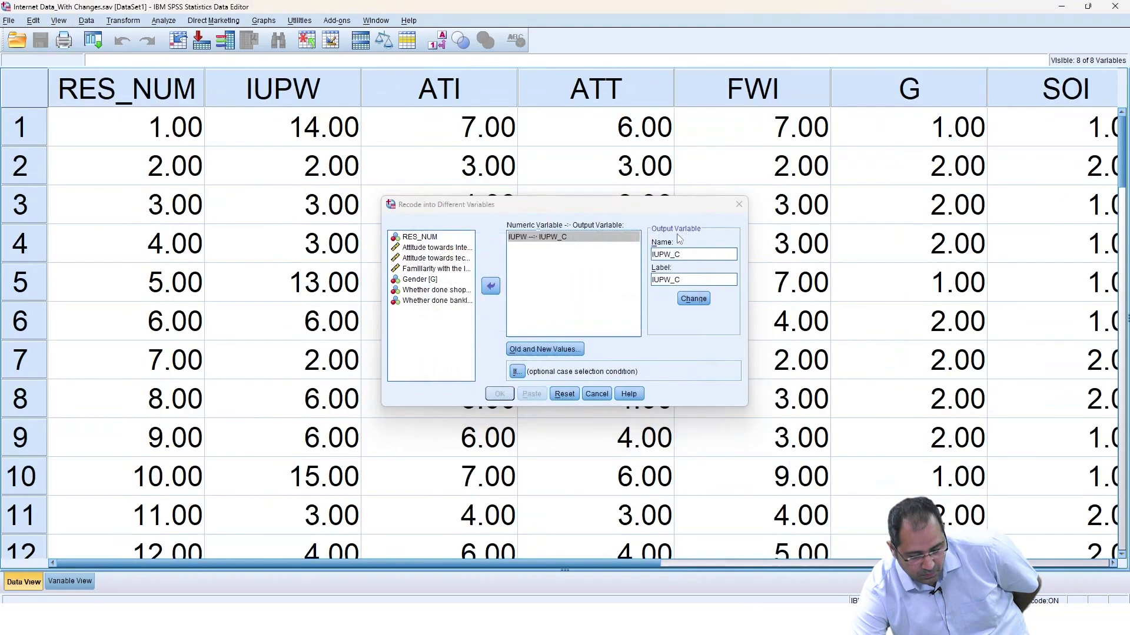
left_click(739, 205)
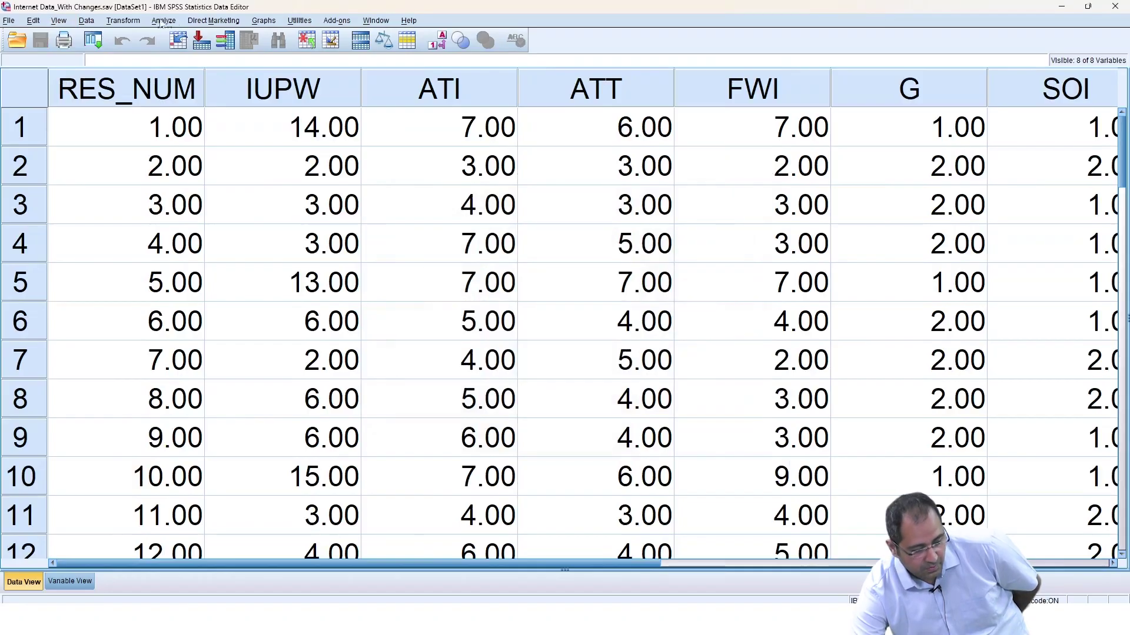
Start recoding internet usage in hours (IUPW) into a different variable with both name and label IUPW_C.
left_click(139, 21)
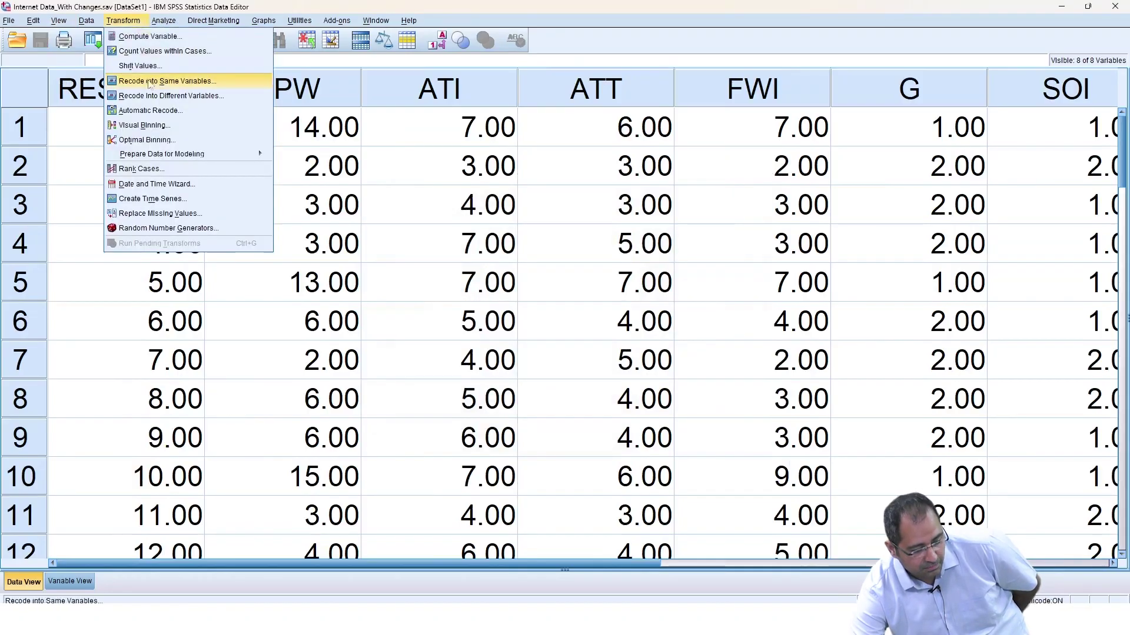
left_click(154, 97)
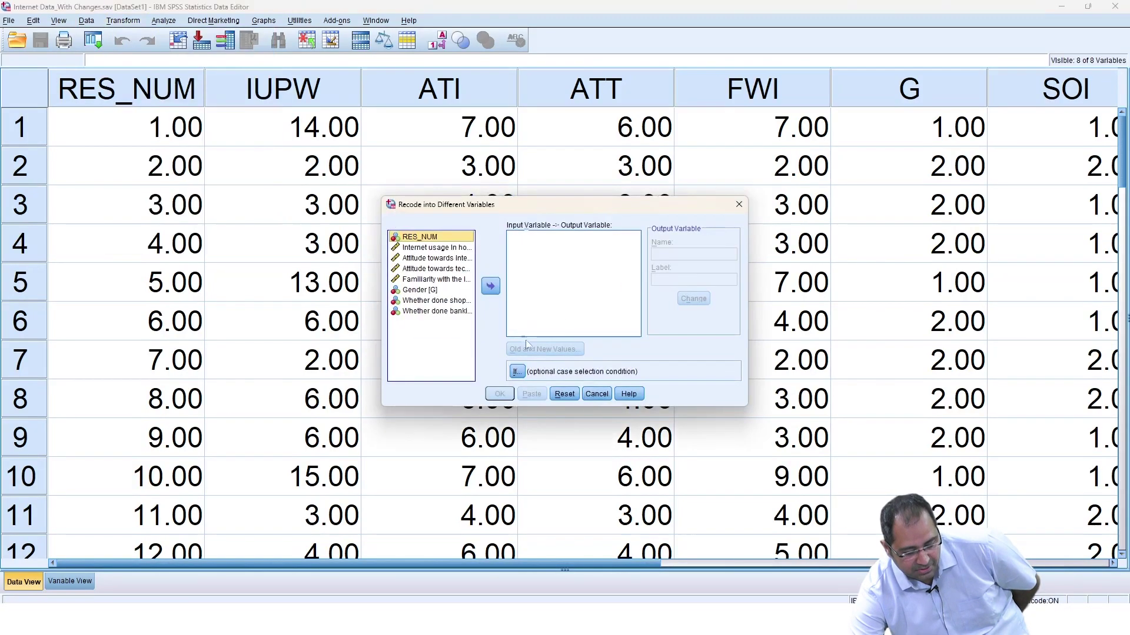
left_click(444, 250)
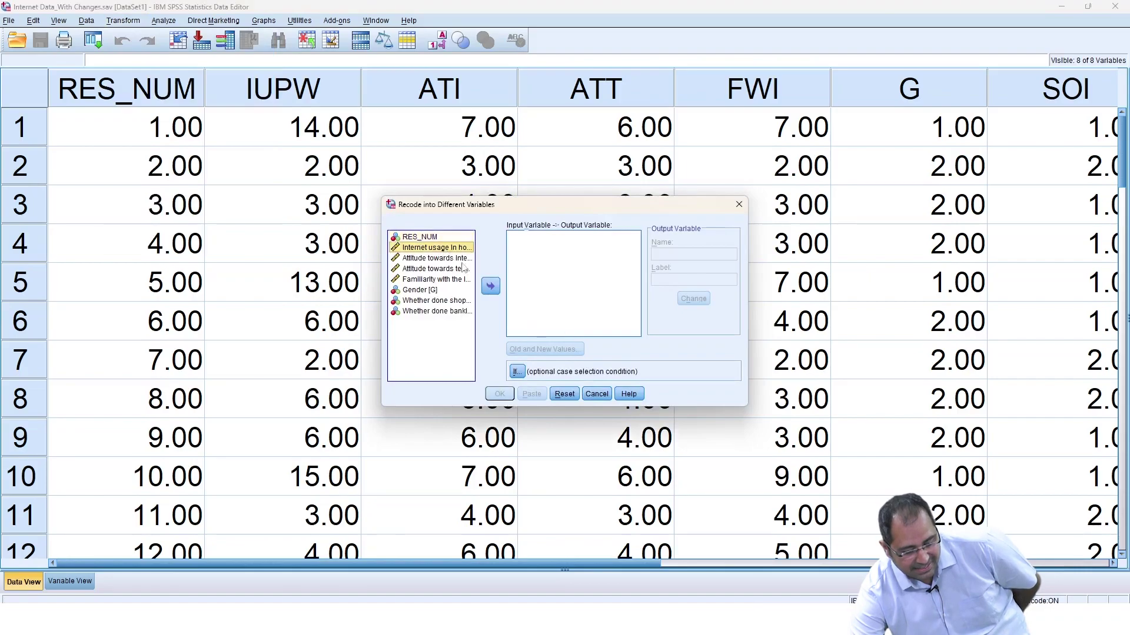
left_click(492, 286)
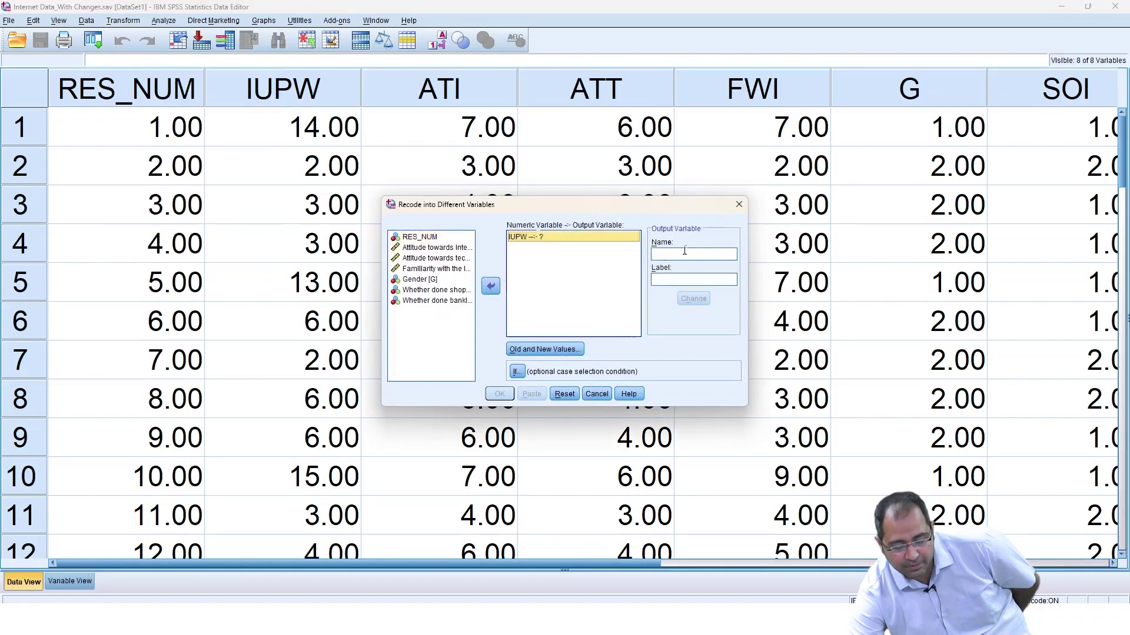
left_click(687, 250)
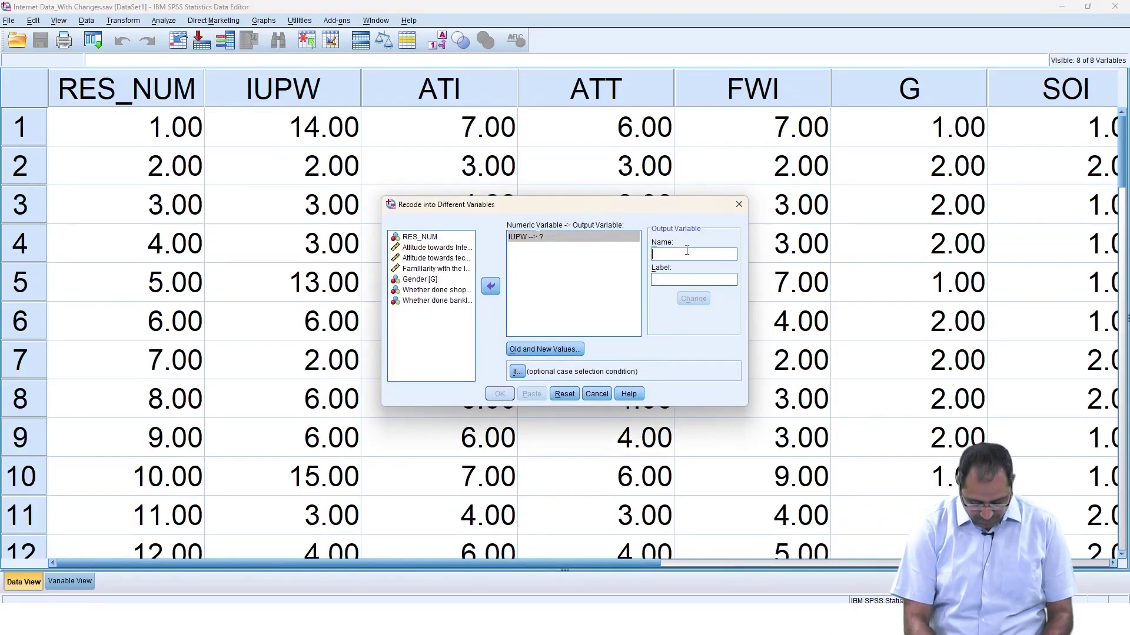
type("IUPW_C")
left_click_drag(686, 251, 654, 256)
key("ctrl+c")
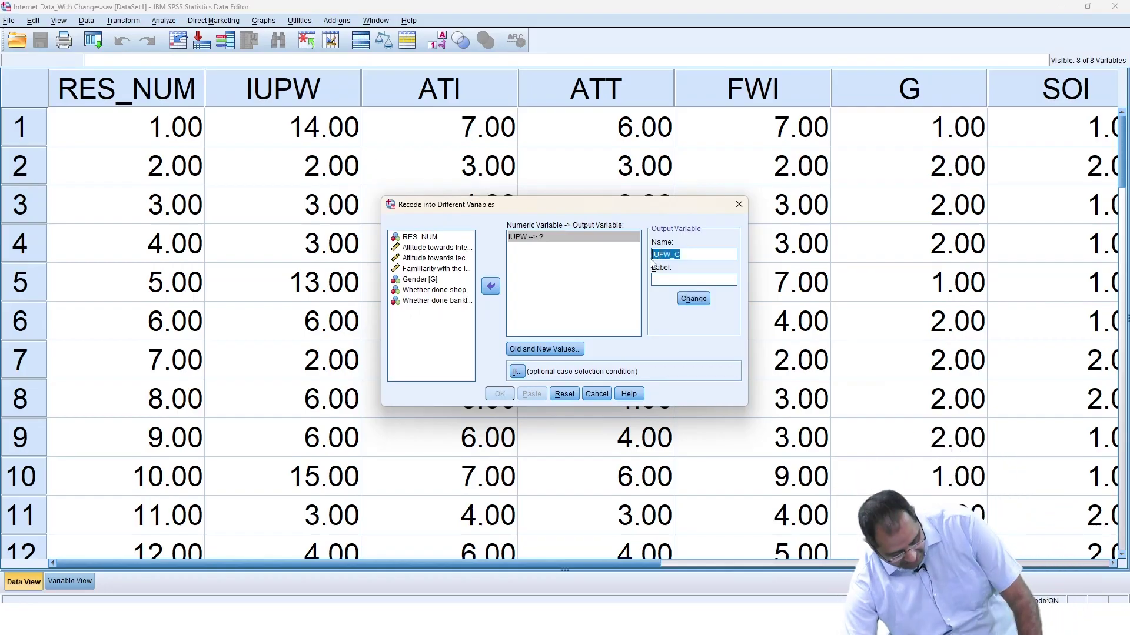
left_click(669, 280)
key("ctrl+v")
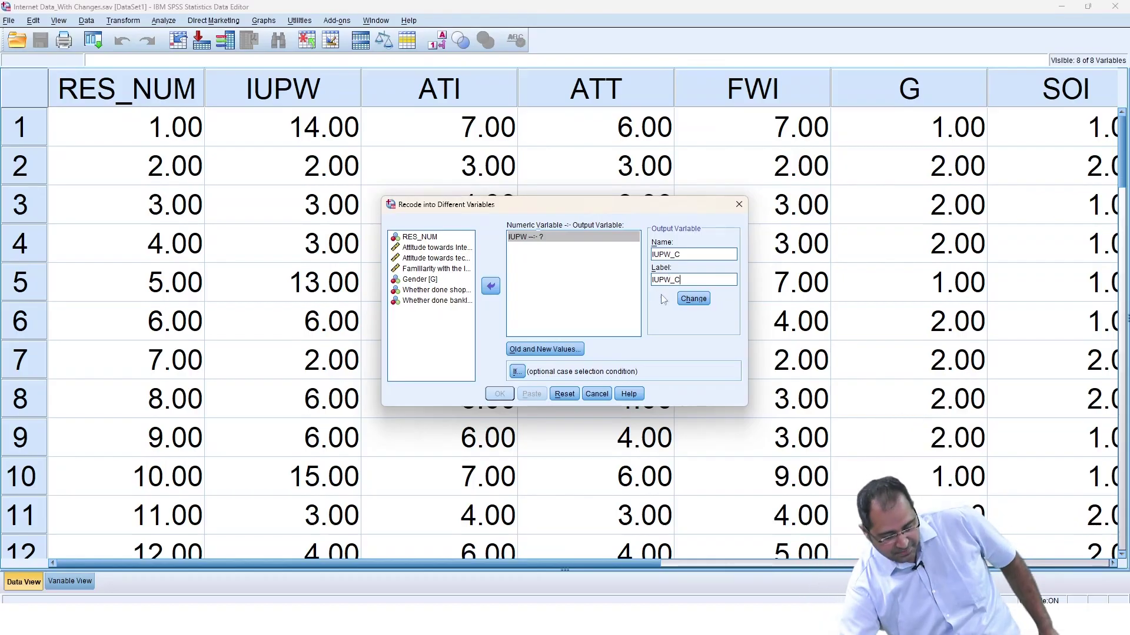
left_click(688, 298)
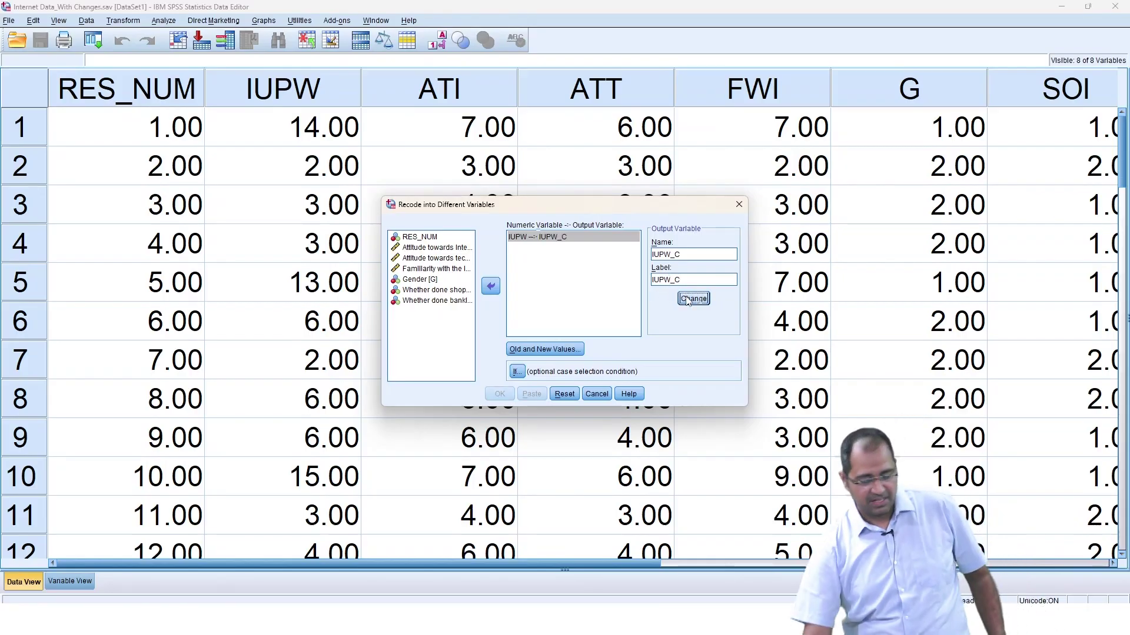
Add a recode rule that maps the lowest values through 5 to the new value 1.
left_click(546, 349)
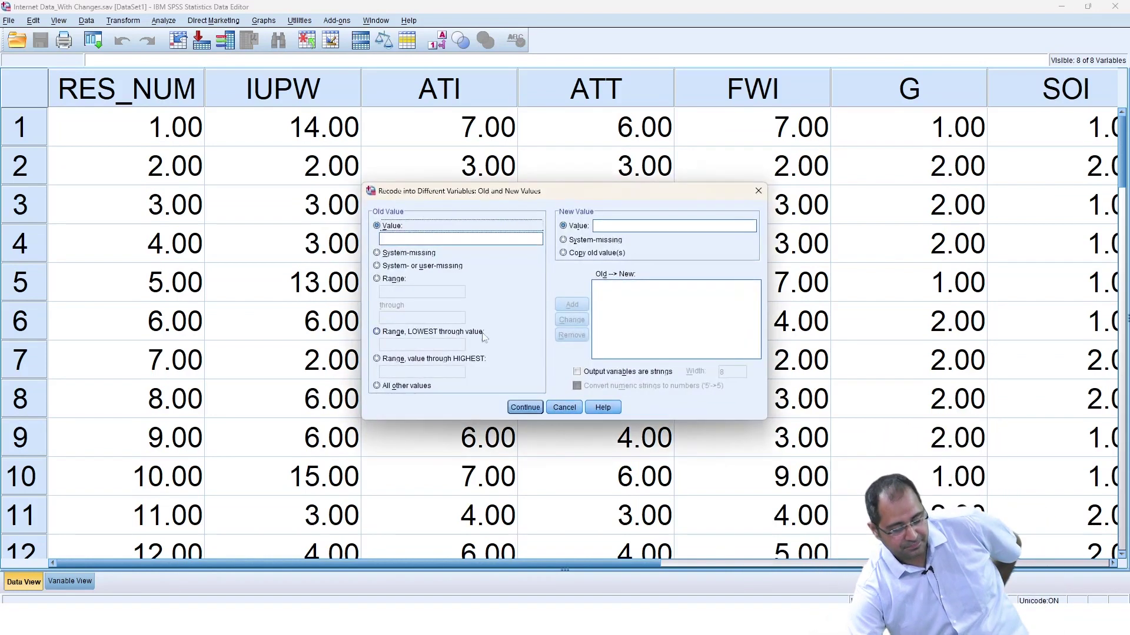
left_click(377, 332)
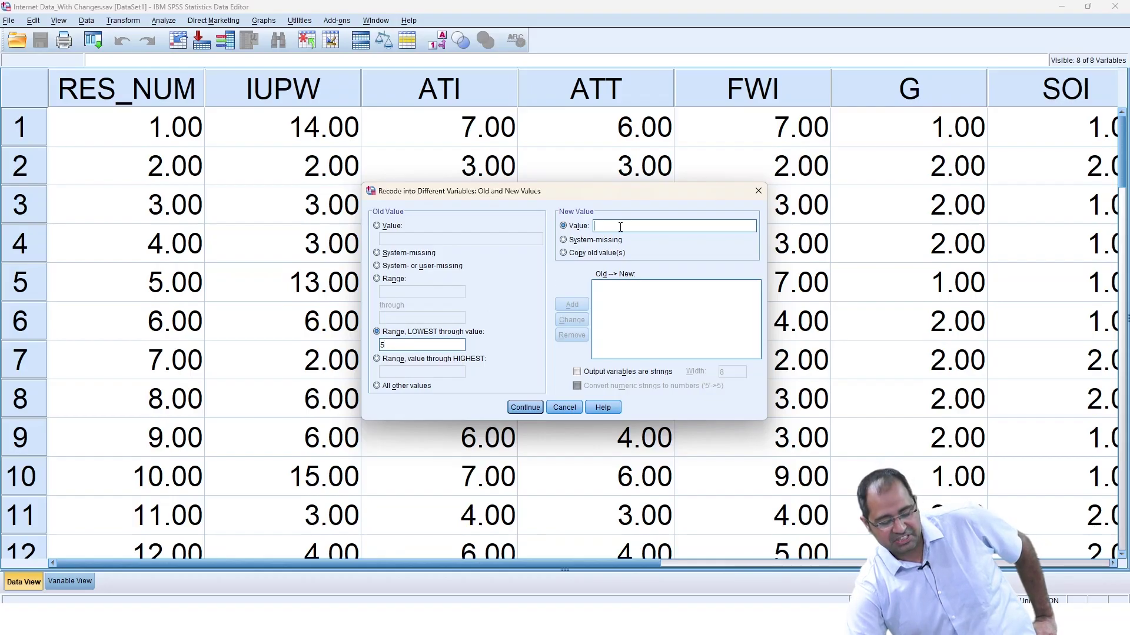
type("1")
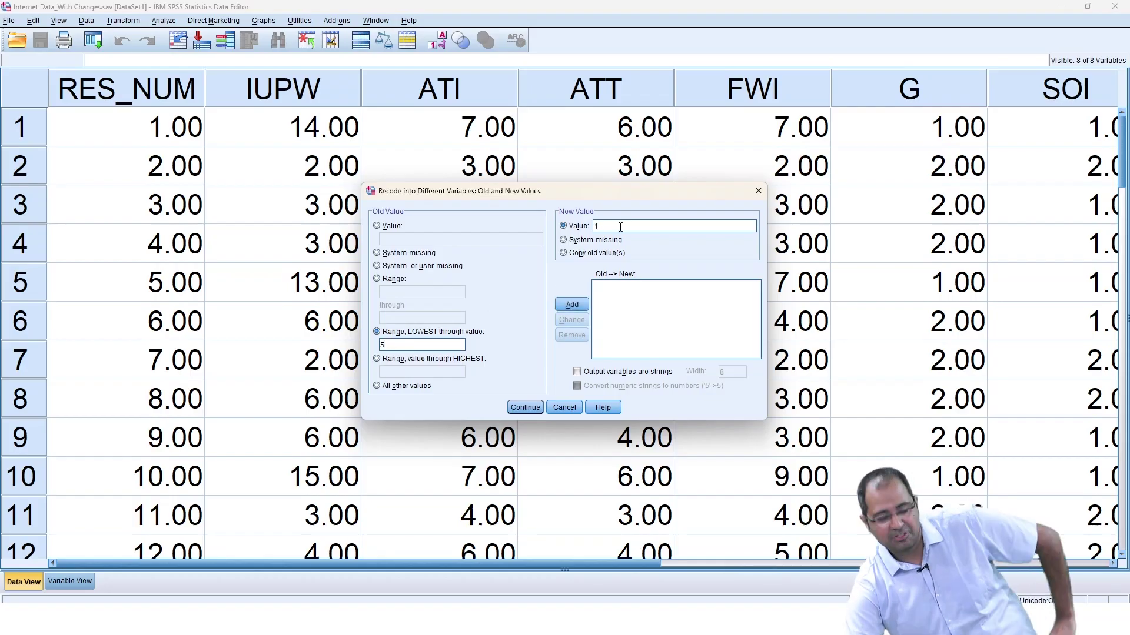
left_click(569, 306)
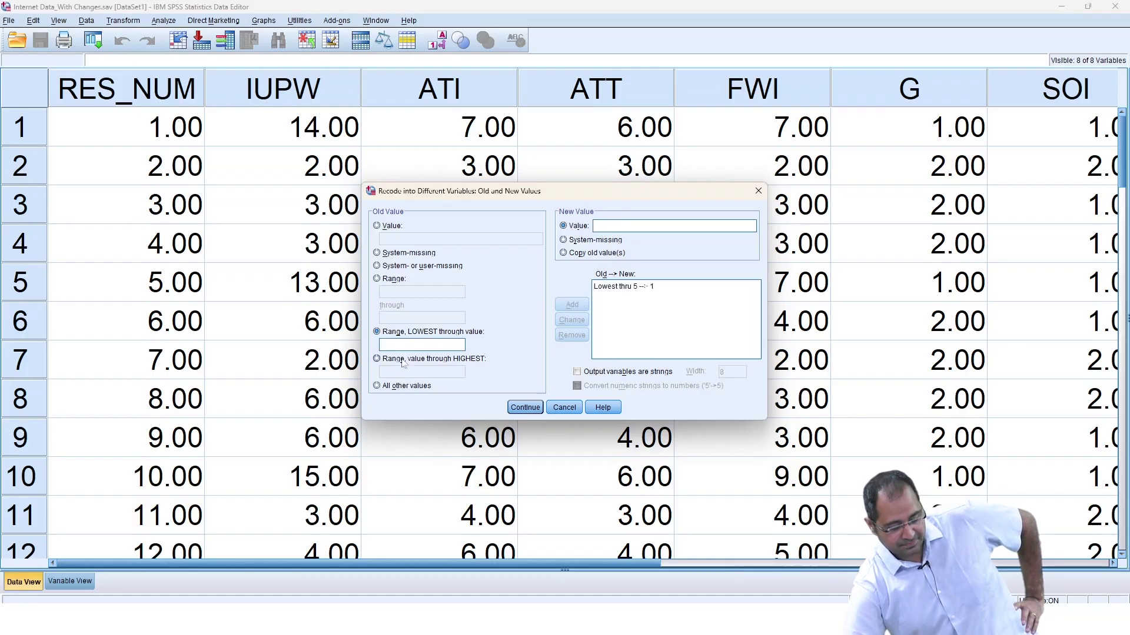
Add a recode rule mapping 5.001 through the highest value to 2, and run the recode.
left_click(377, 359)
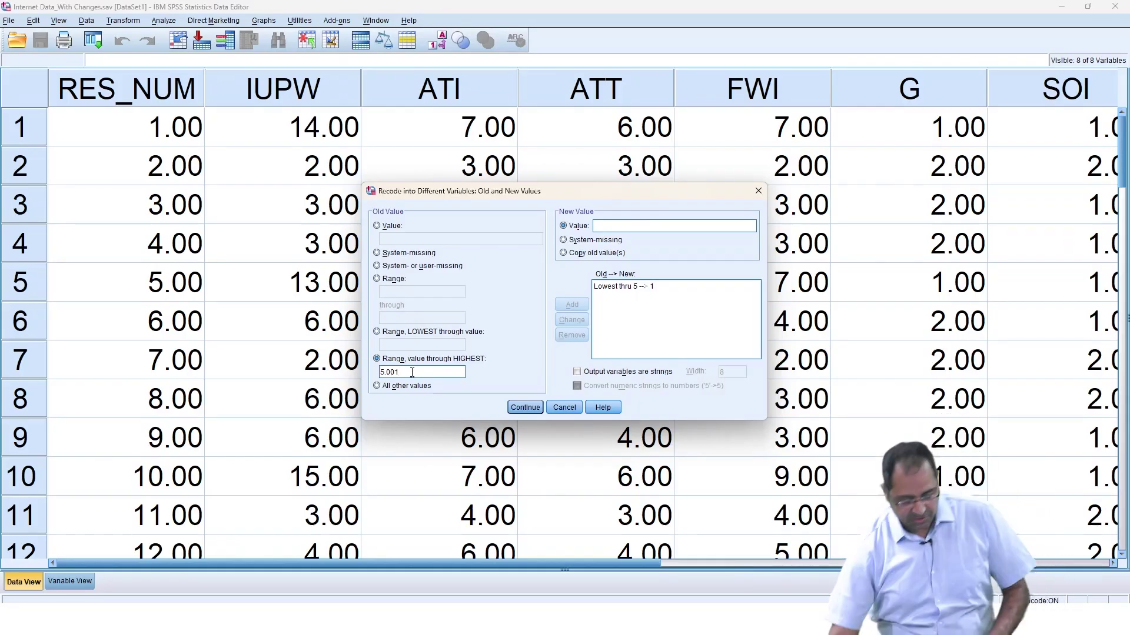
type("2")
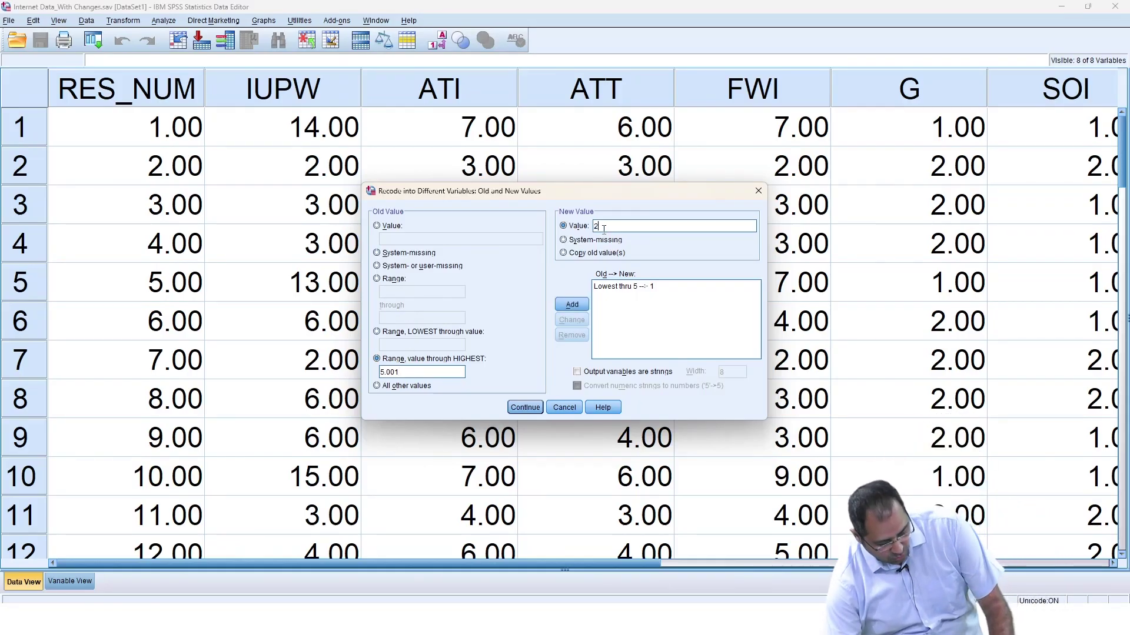
left_click(571, 304)
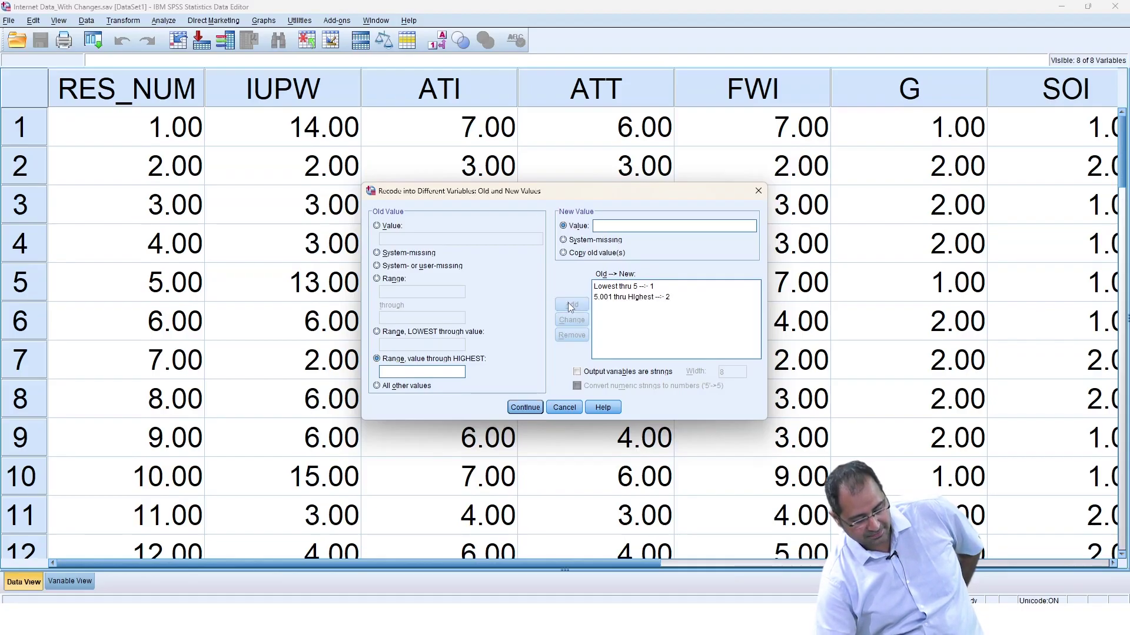
left_click(530, 407)
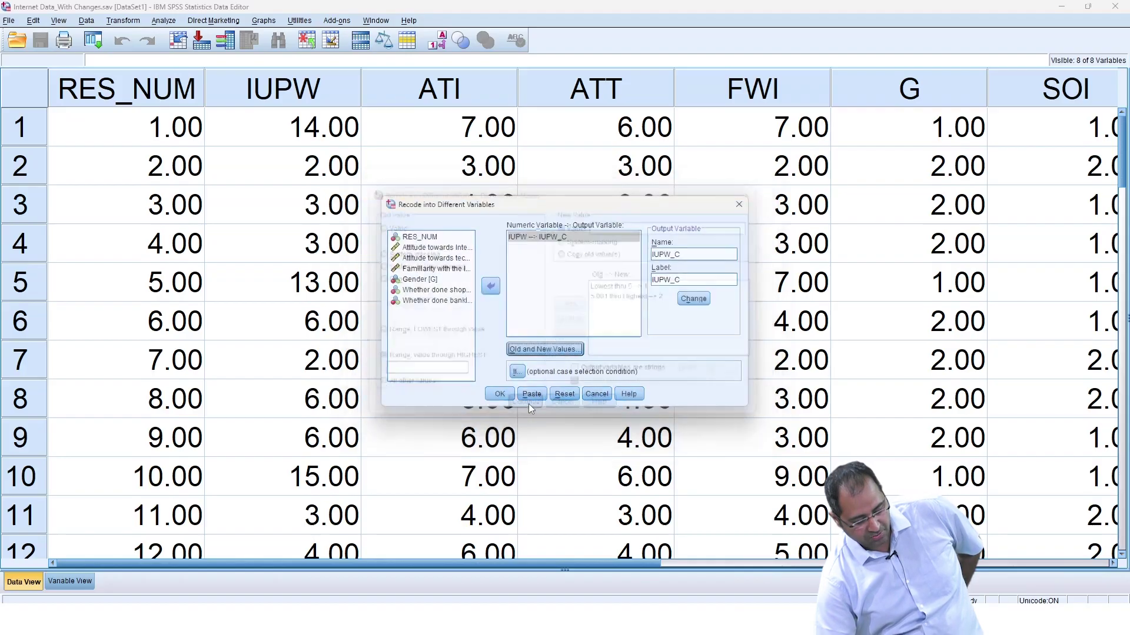
left_click(500, 395)
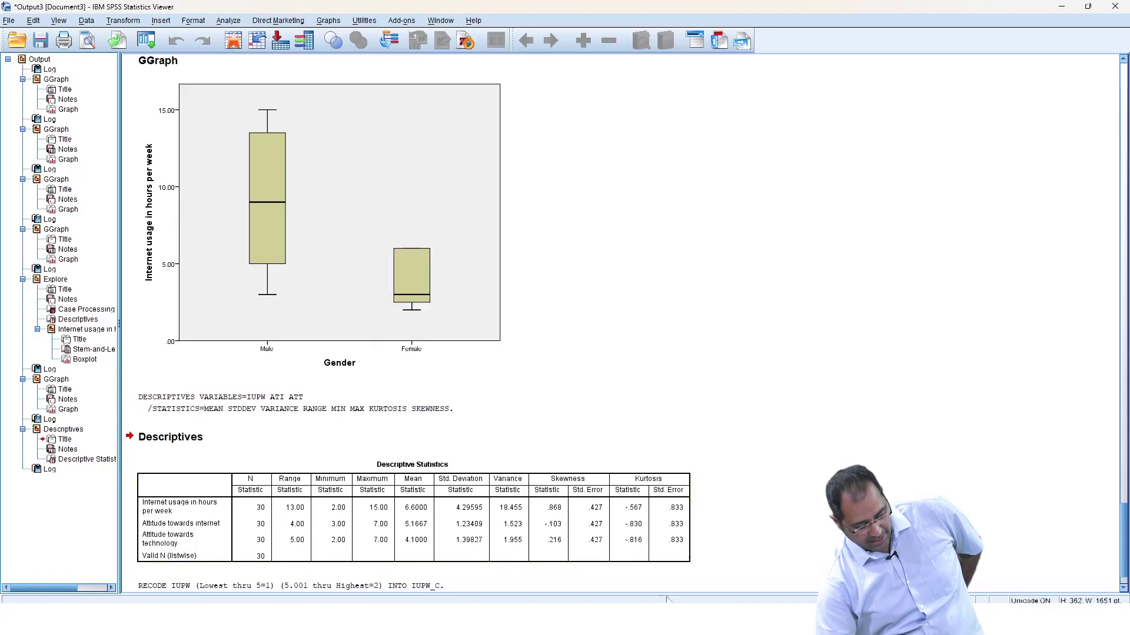
Examine the values of the new IUPW_C column in the data grid.
left_click(695, 550)
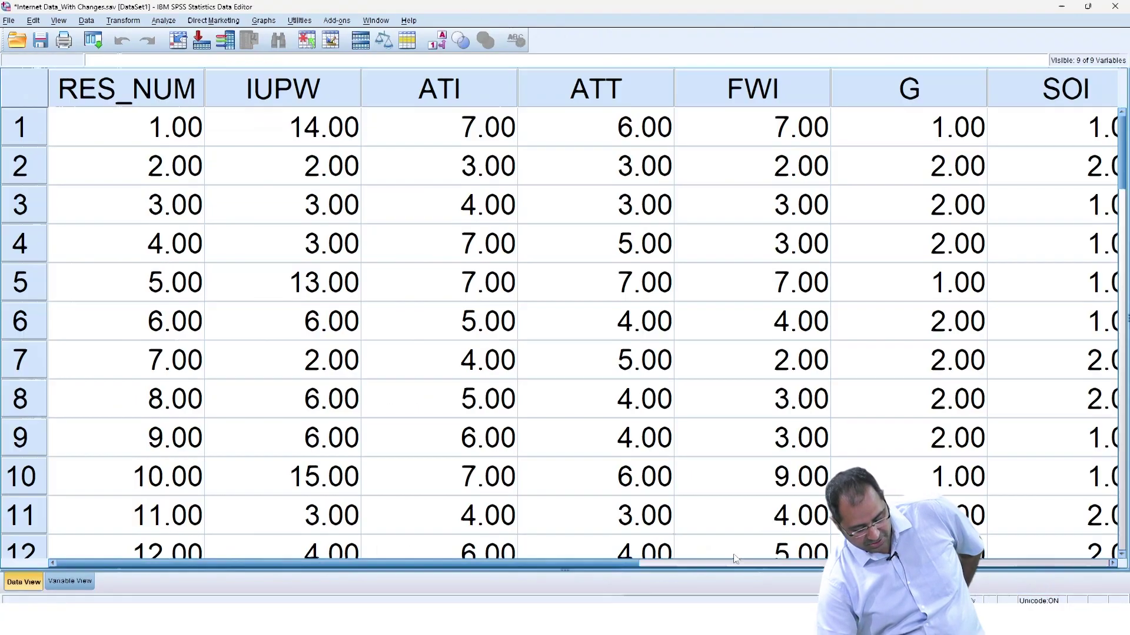
left_click(686, 562)
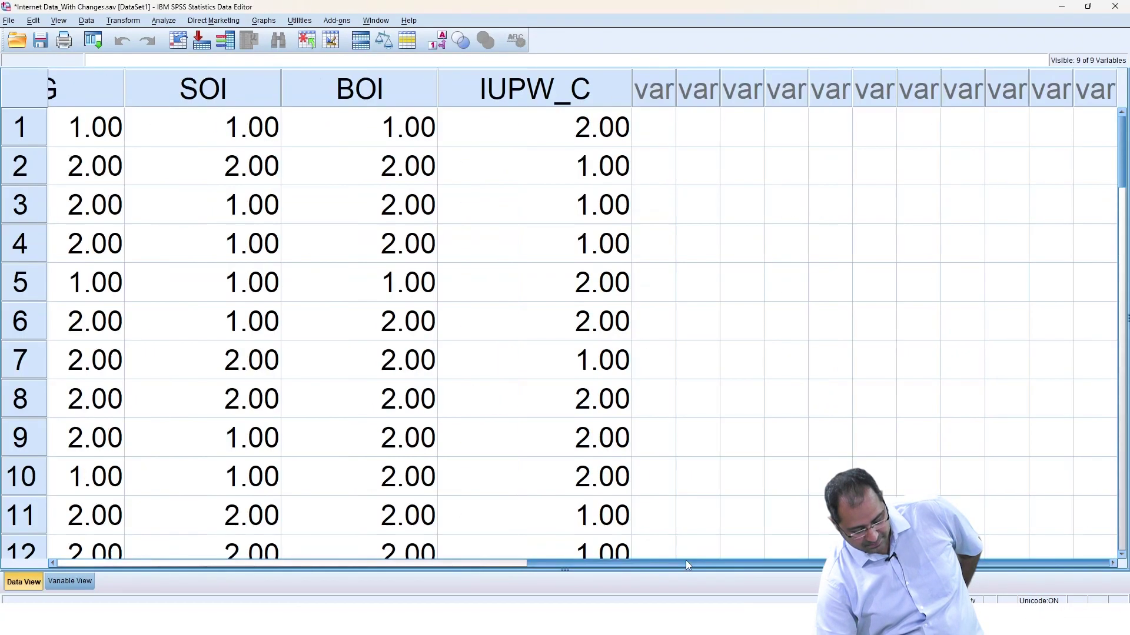
scroll(476, 375, "down", 3)
scroll(476, 376, "down", 4)
scroll(477, 375, "up", 7)
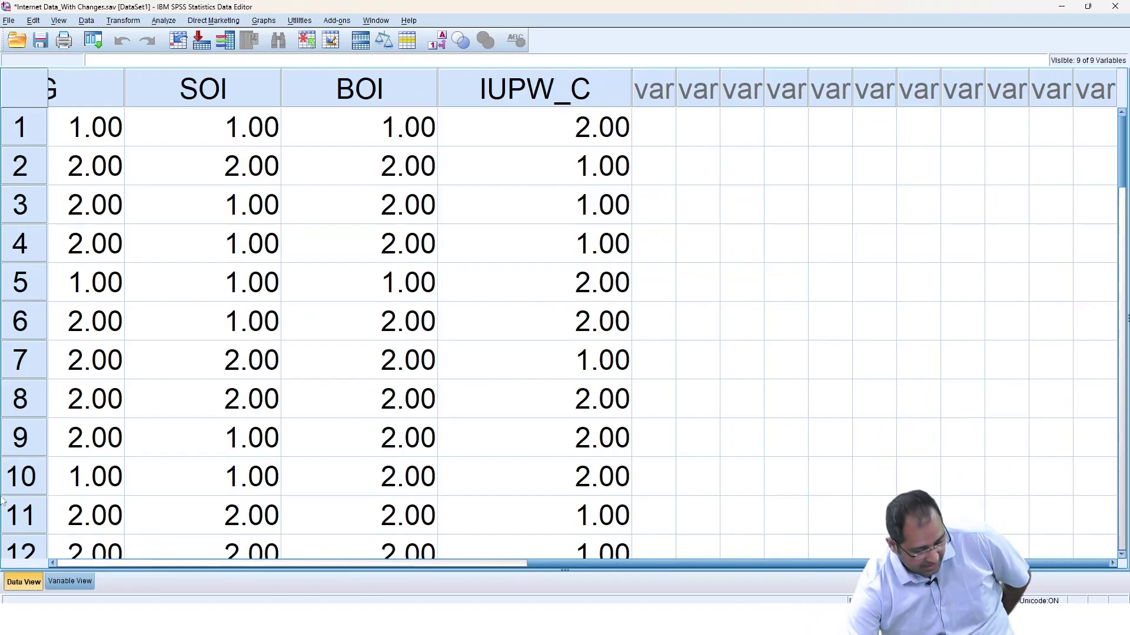
Delete the IUPW_C variable from the list of variable definitions.
left_click(89, 581)
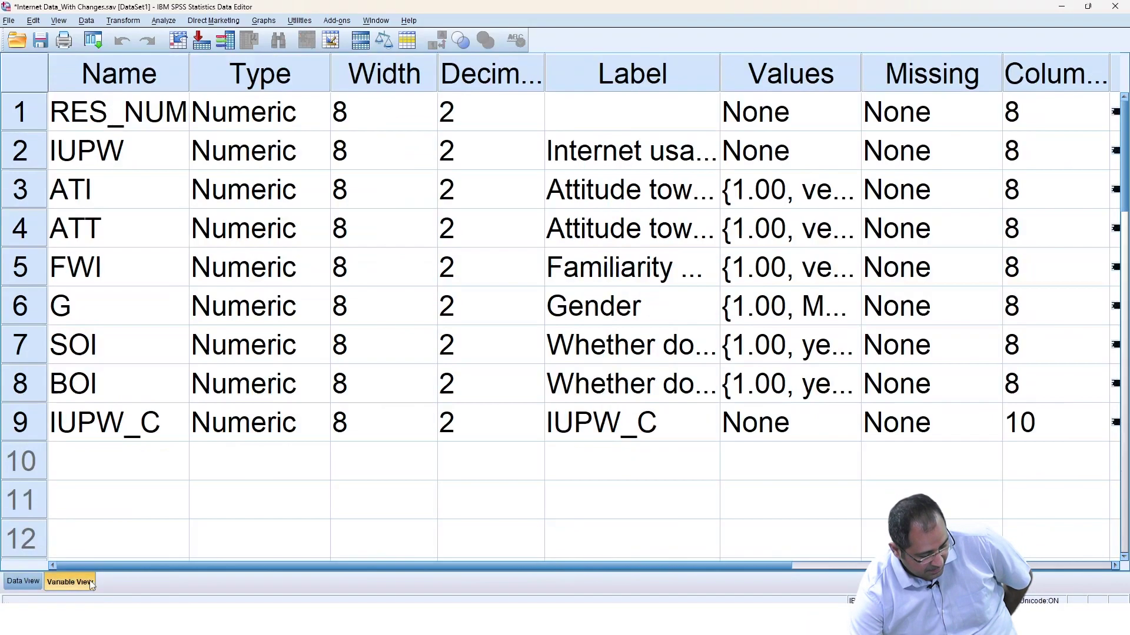
left_click(41, 428)
right_click(41, 428)
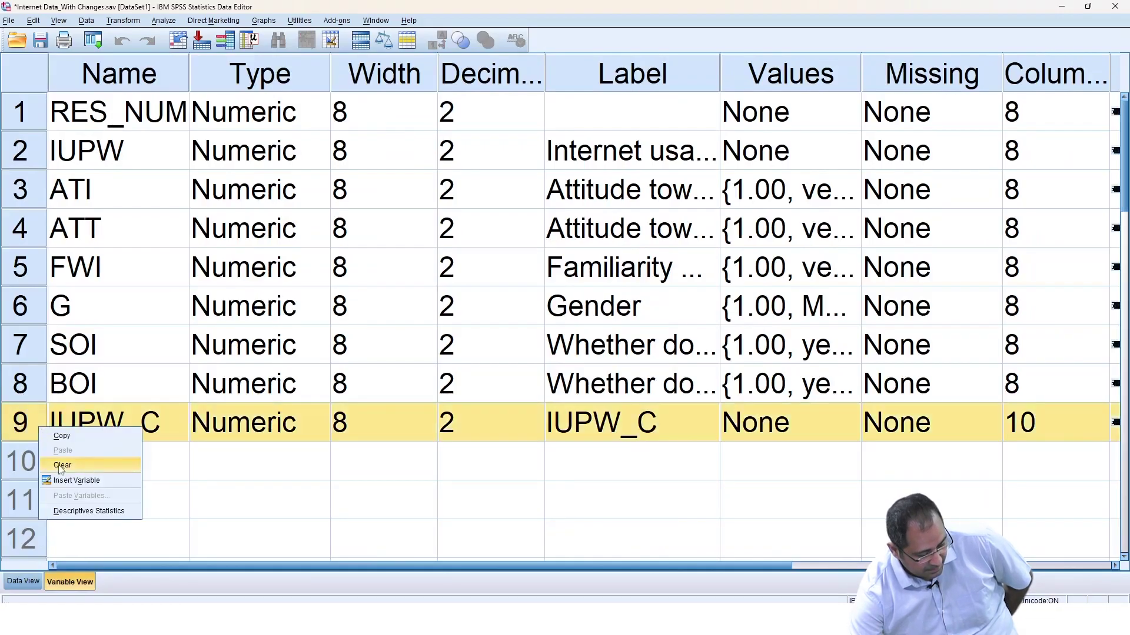
left_click(60, 468)
left_click(123, 20)
left_click(141, 34)
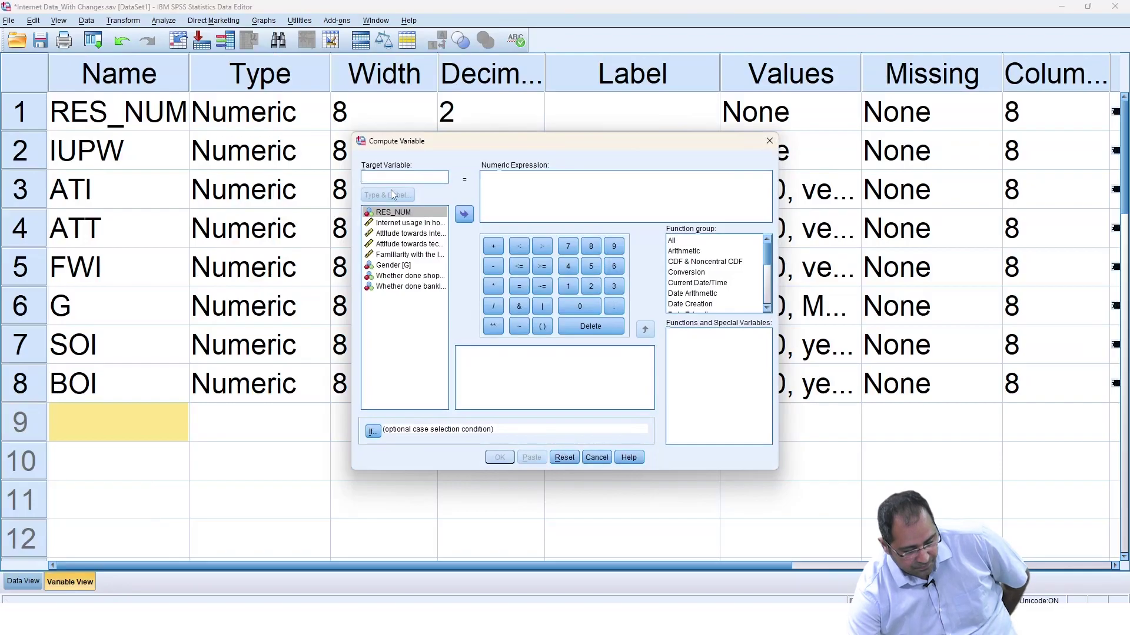
left_click(769, 141)
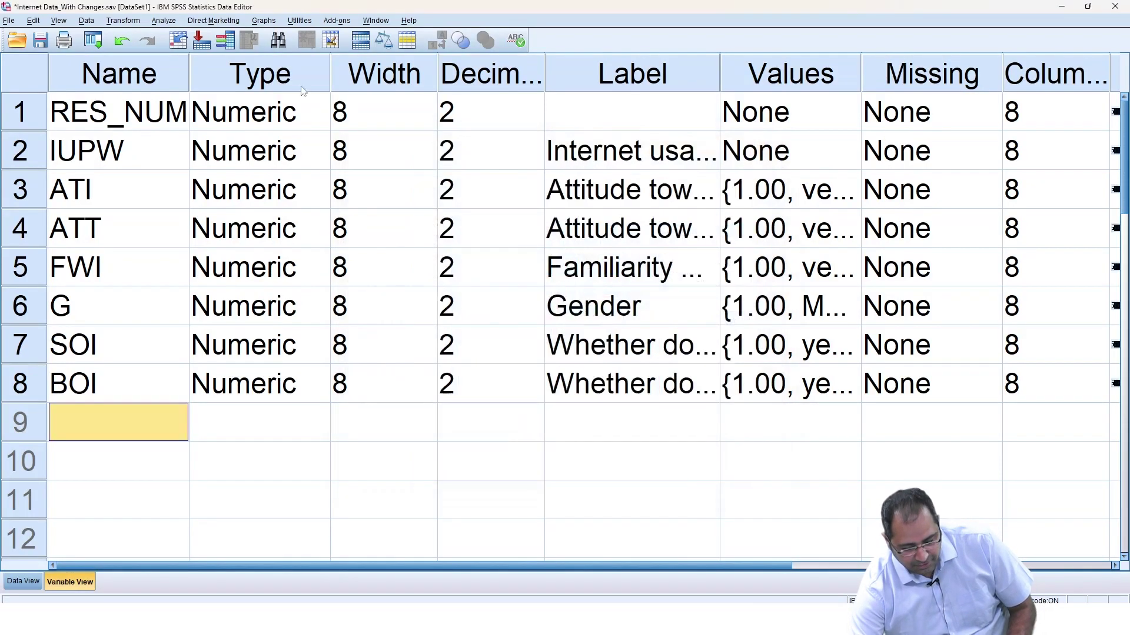
Reset the recode into different variables and assign internet usage (IUPW) an output variable with both name and label IUPW_C.
left_click(129, 21)
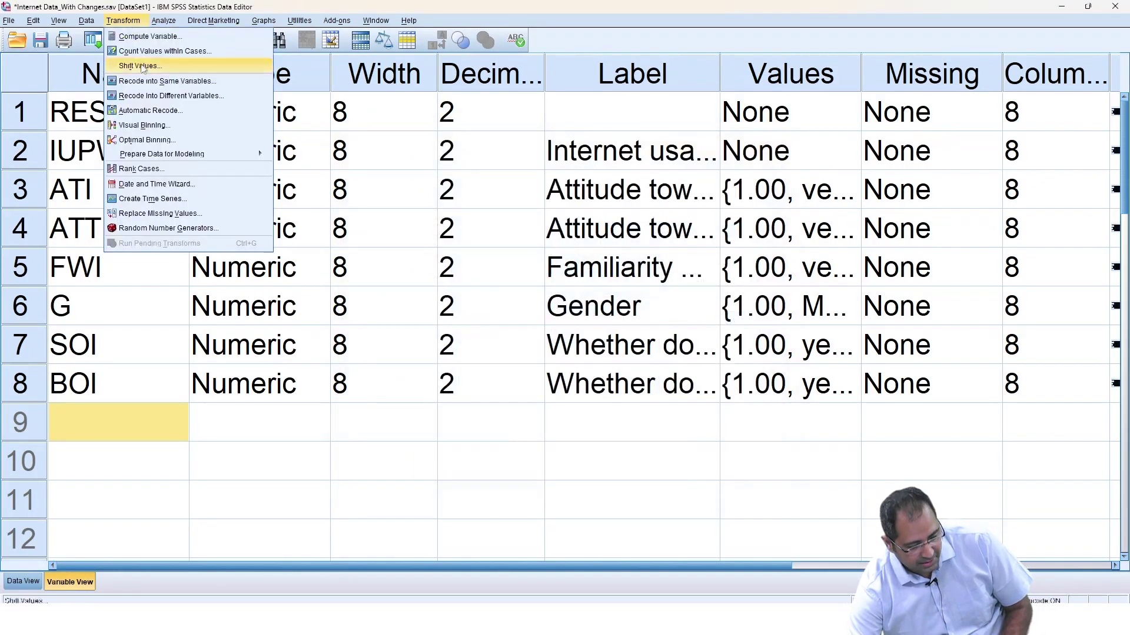
left_click(153, 95)
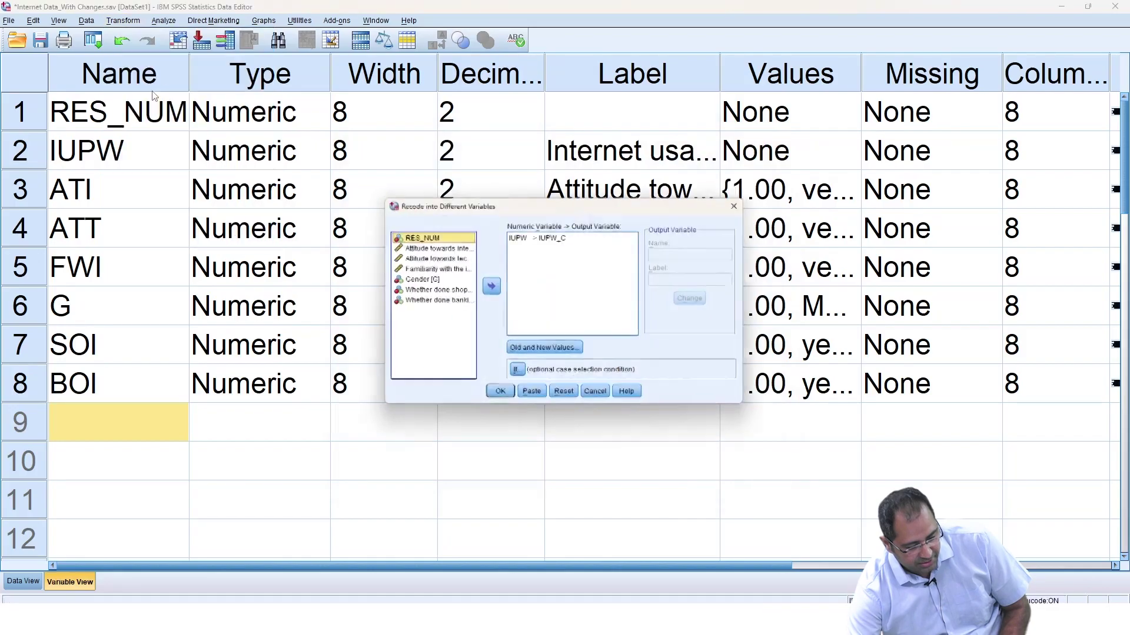
left_click(564, 392)
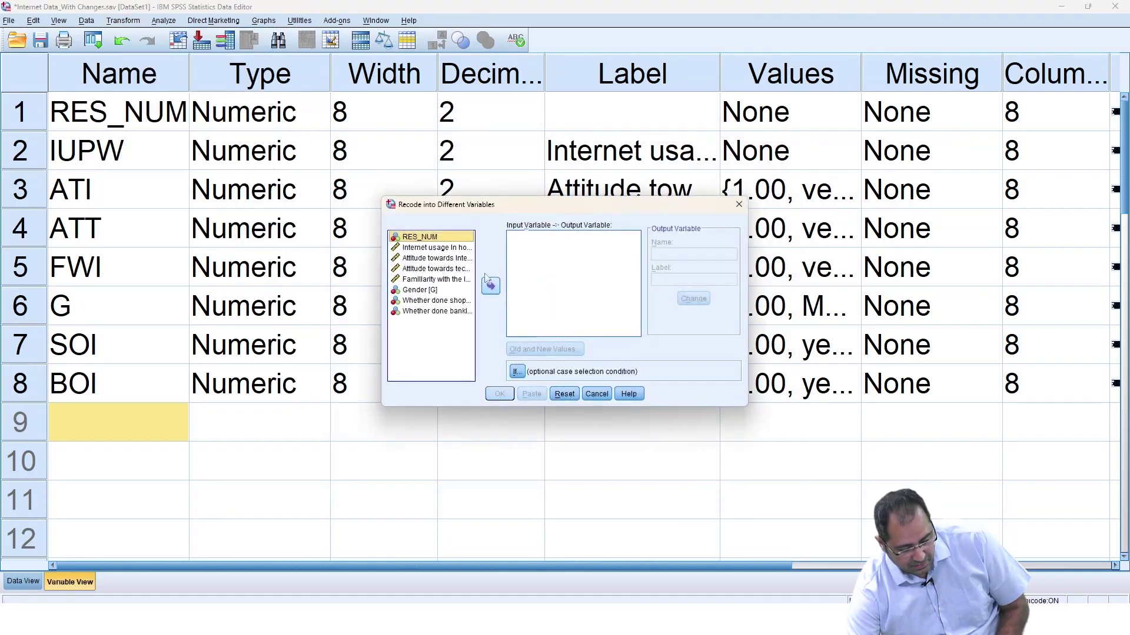
left_click(461, 249)
left_click(490, 285)
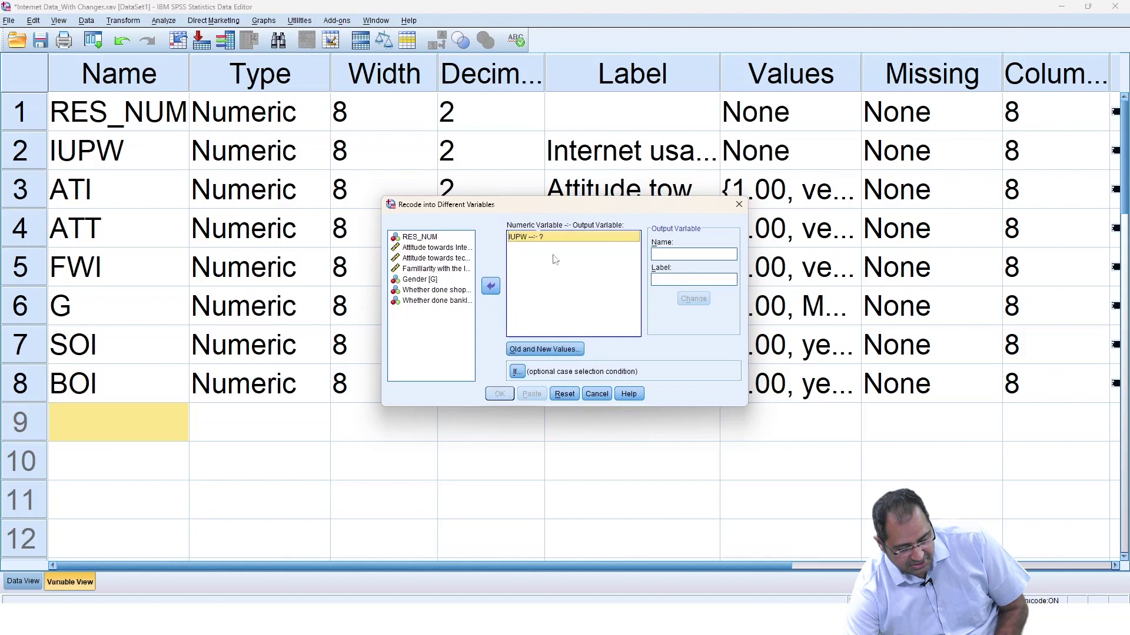
left_click(662, 251)
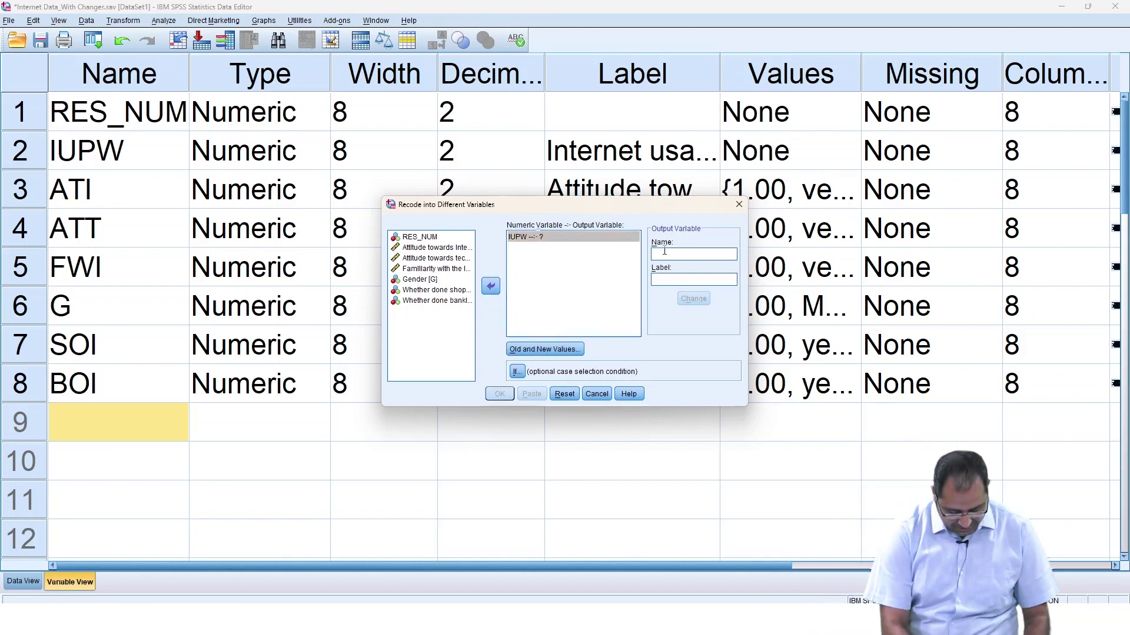
type("IUPW")
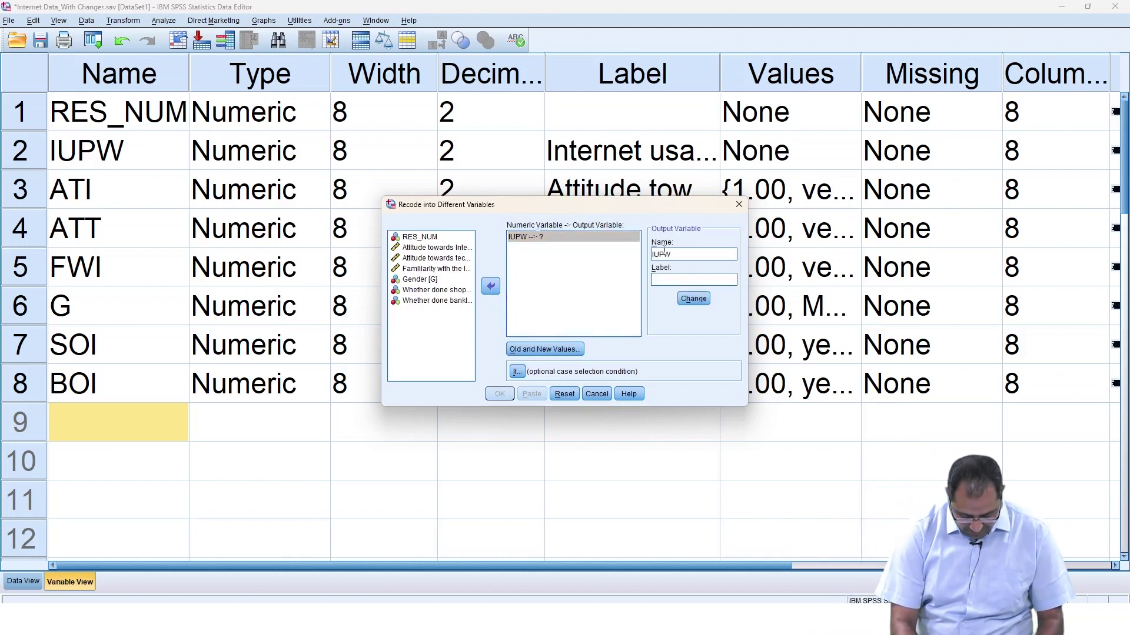
type("_C")
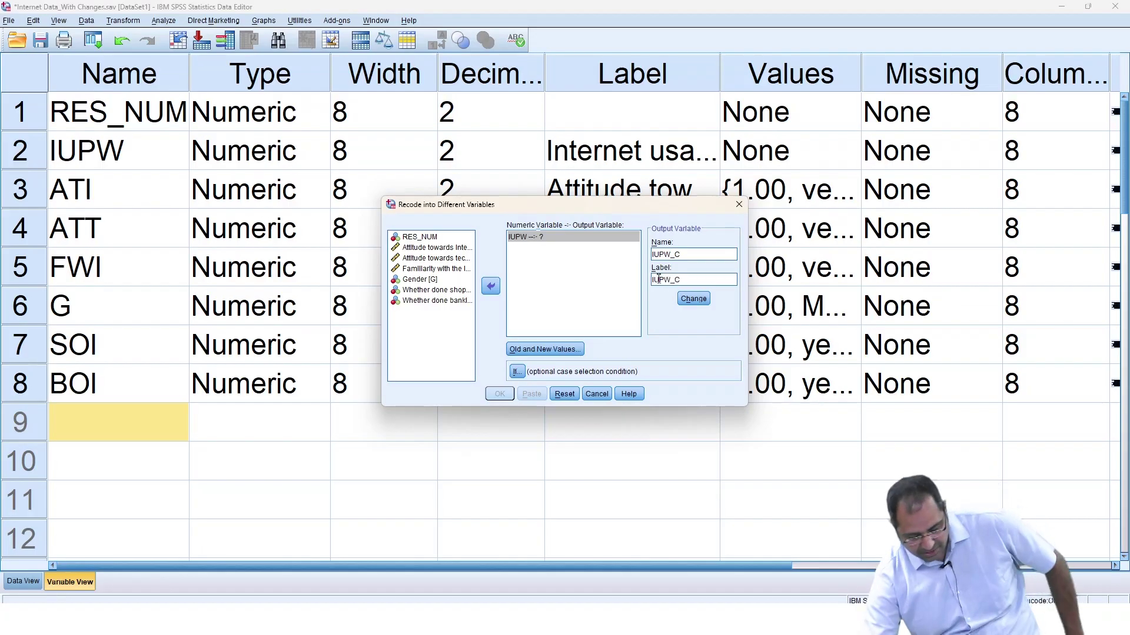
left_click(693, 299)
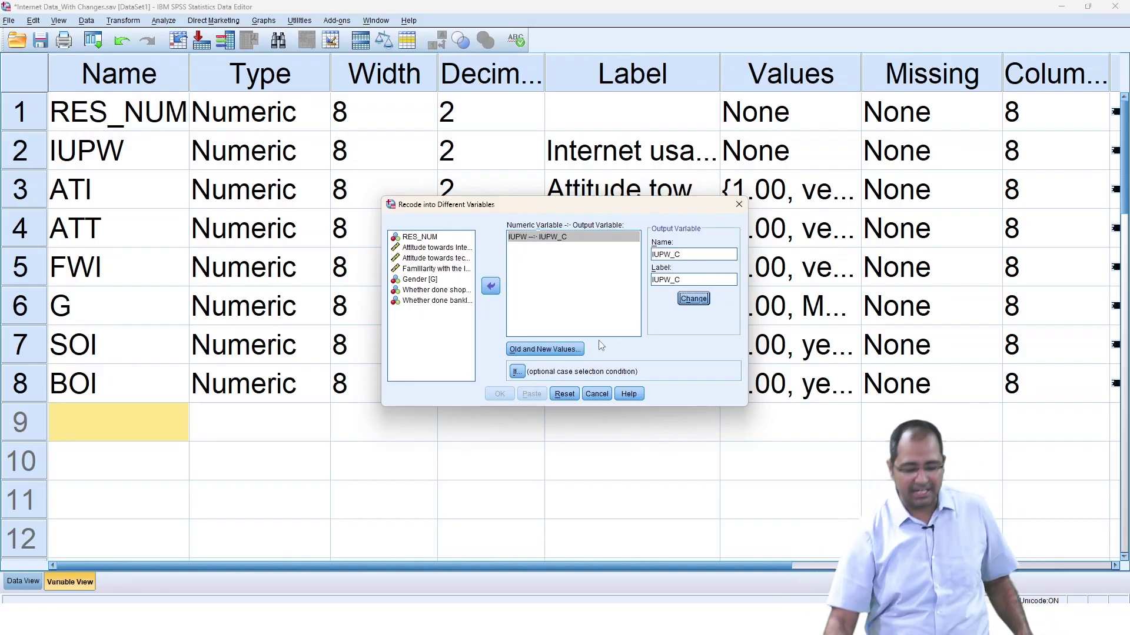
Add a recode rule that turns the lowest values through 5 into the new value 1.
left_click(546, 349)
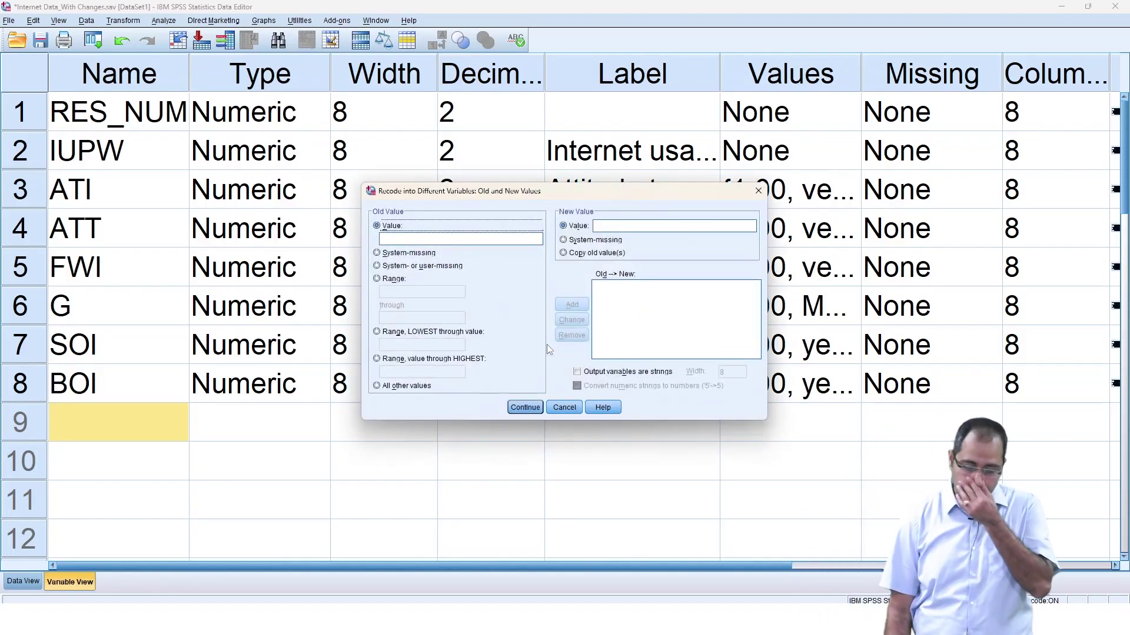
left_click(377, 332)
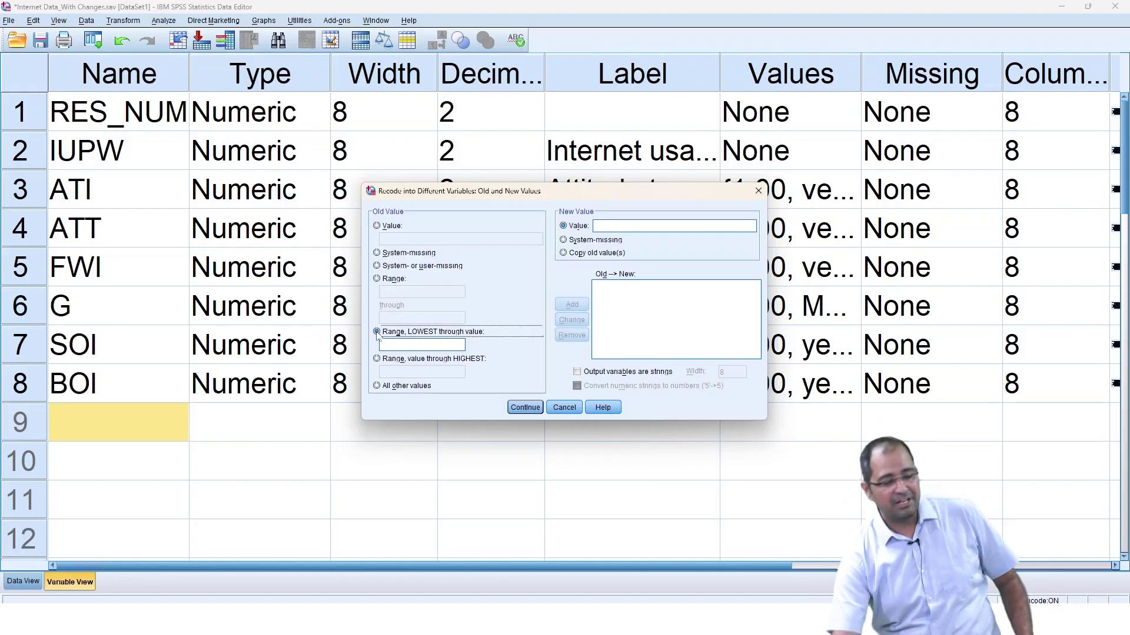
left_click(400, 346)
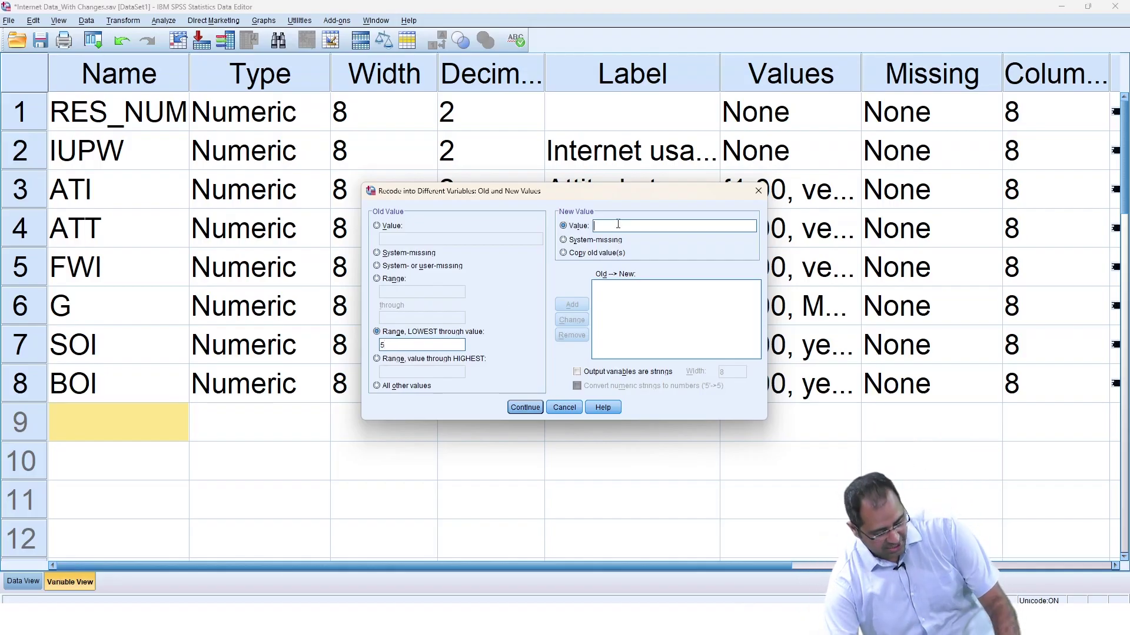
type("1")
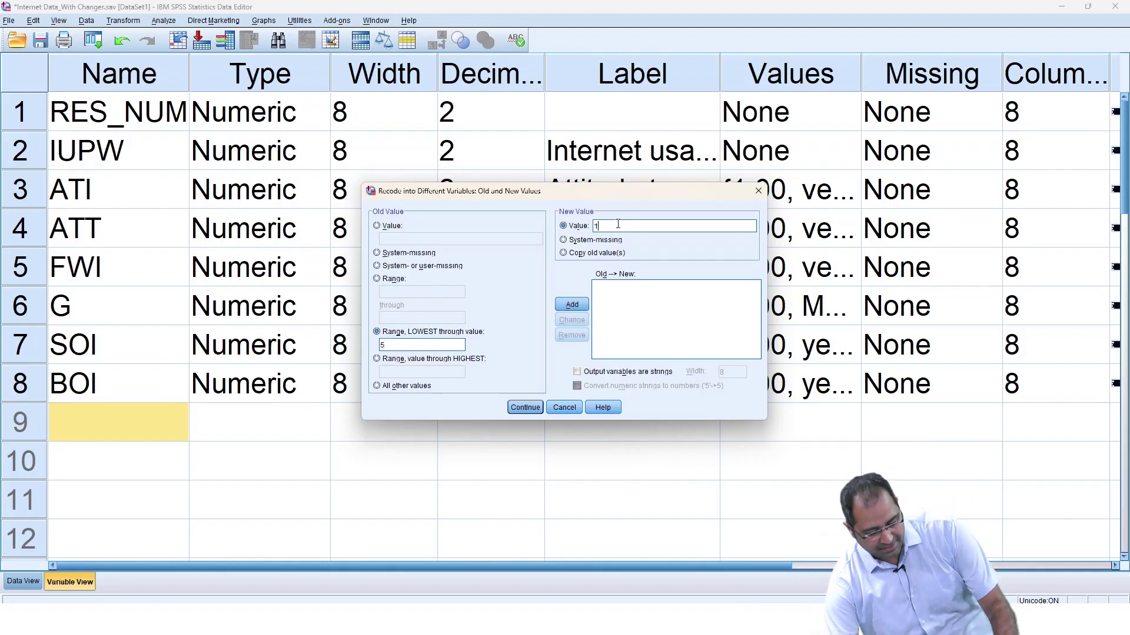
left_click(571, 305)
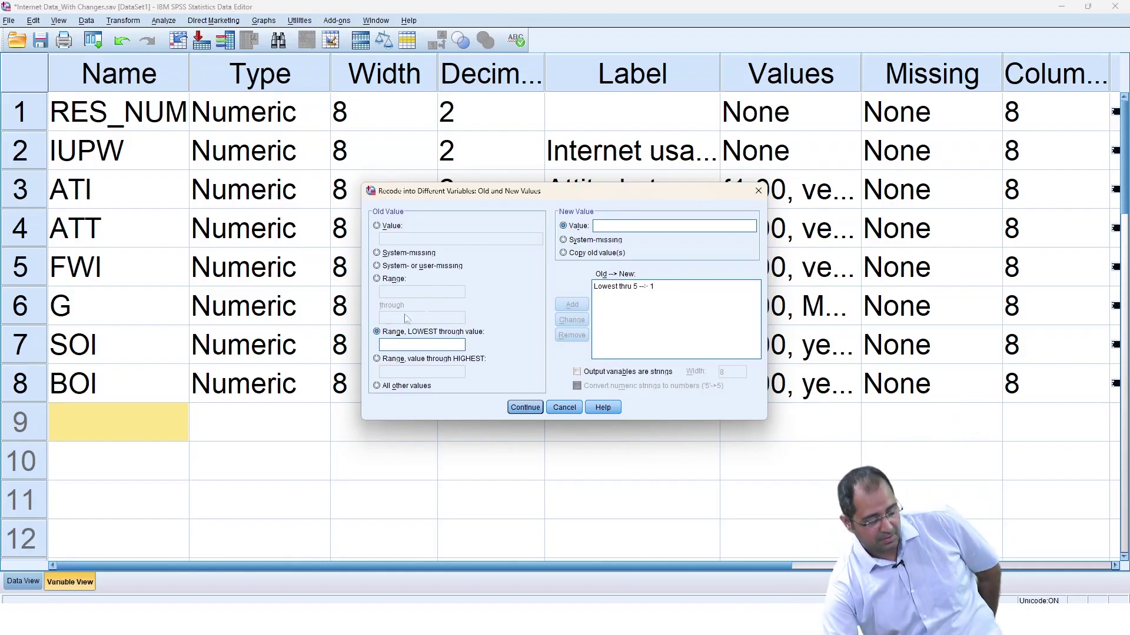
Add a recode rule turning 5.001 through the highest value into 2, and run the recode.
left_click(377, 359)
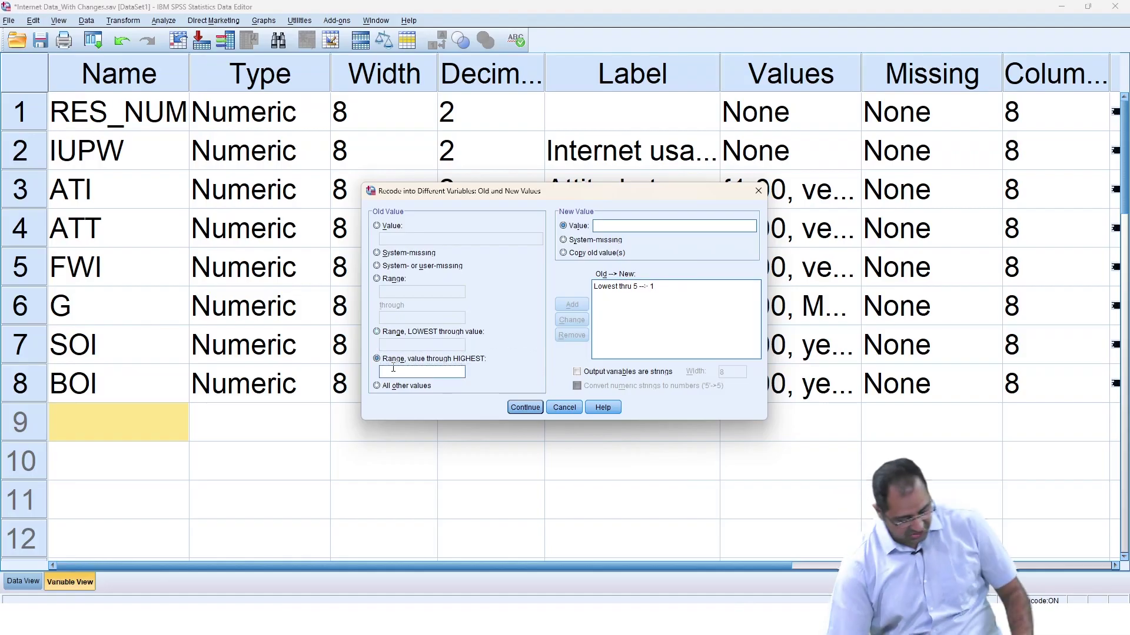
type("5.001")
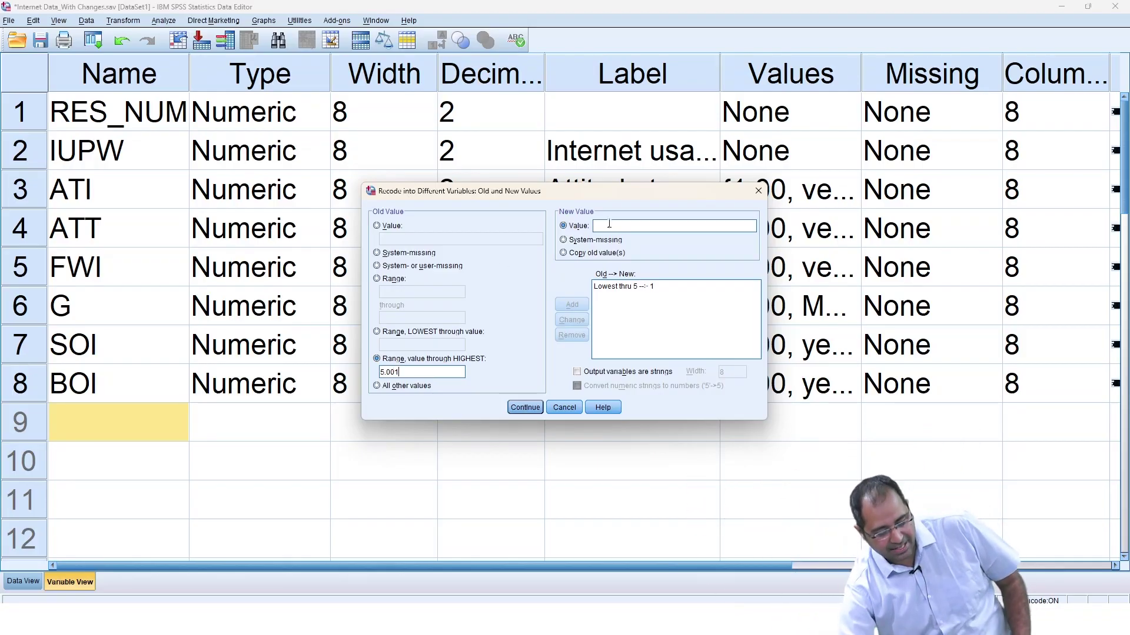
type("2")
left_click(572, 304)
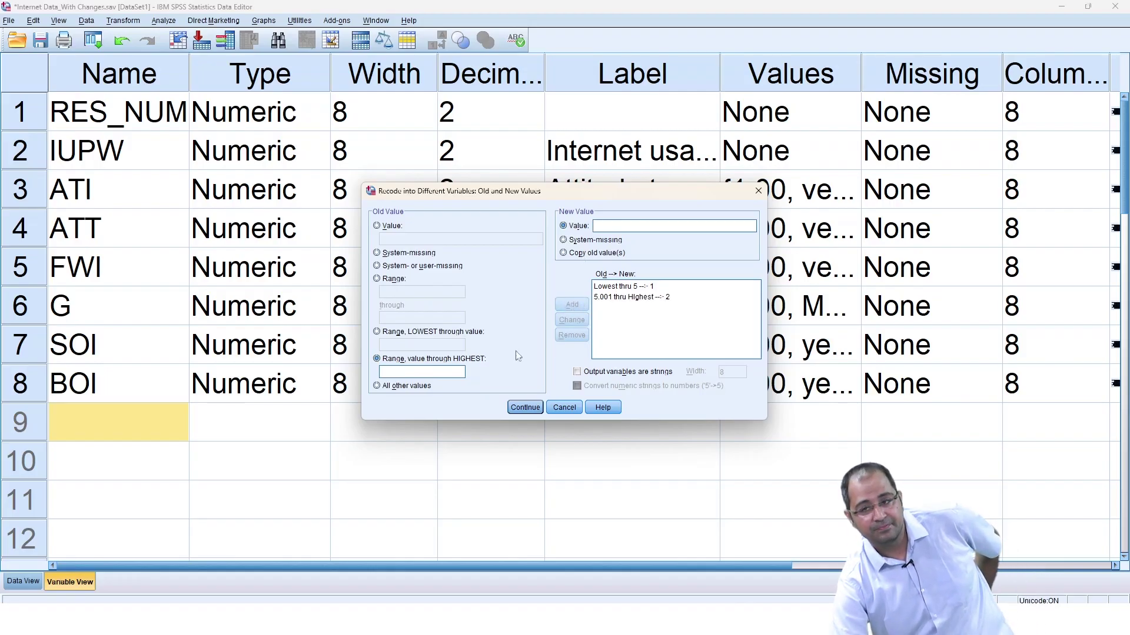
left_click(525, 407)
left_click(499, 394)
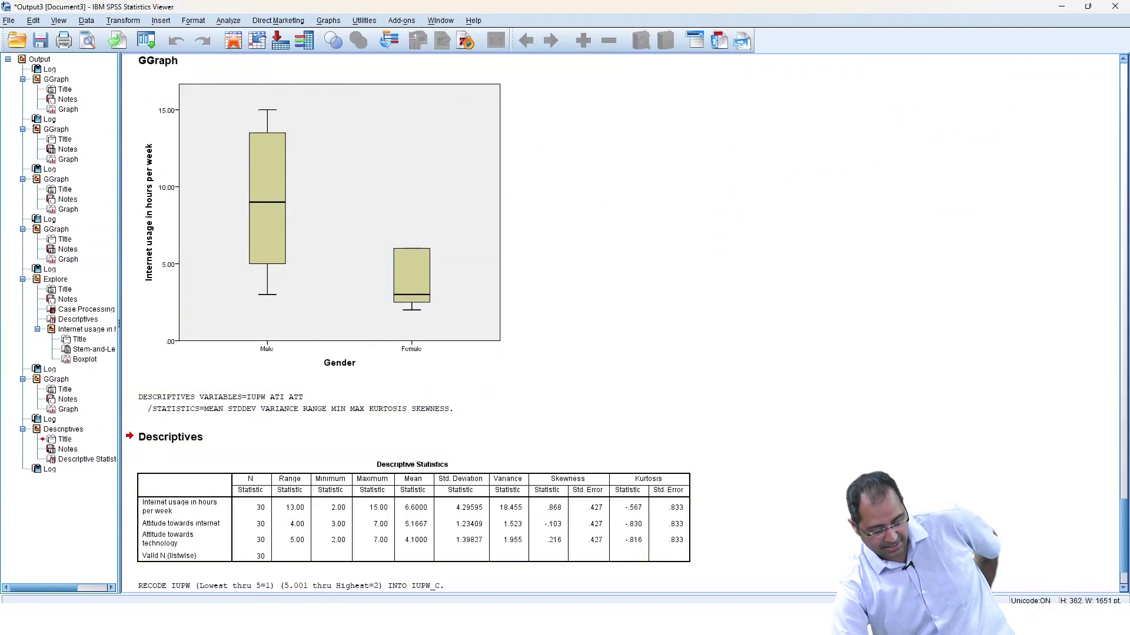
Return to the data grid and review the recreated IUPW_C values for all respondents.
left_click(741, 556)
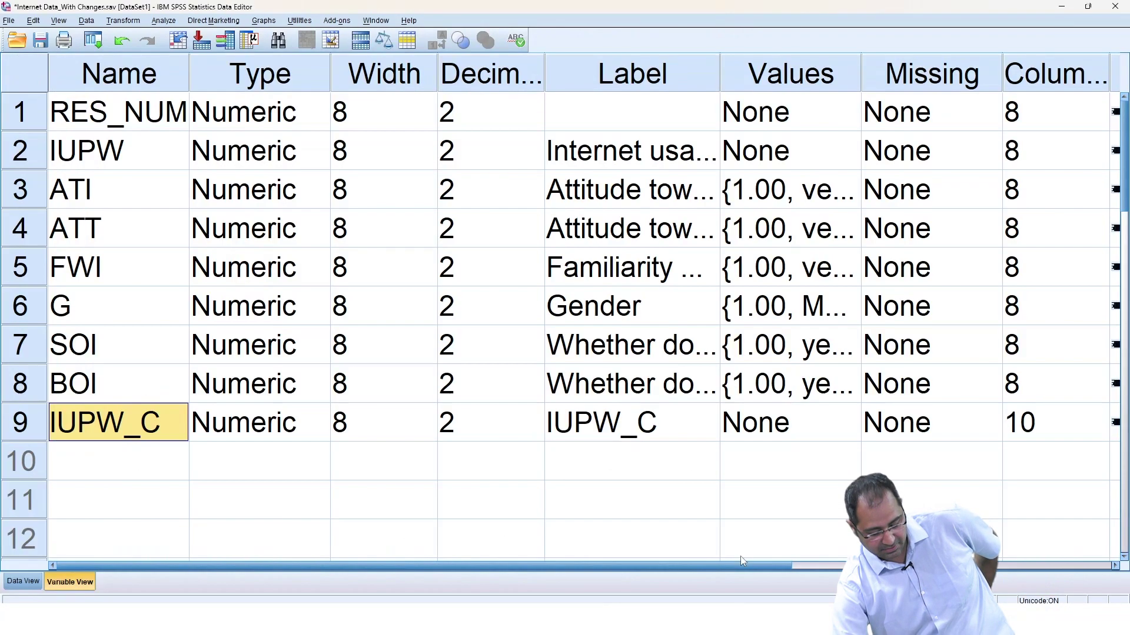
left_click(21, 581)
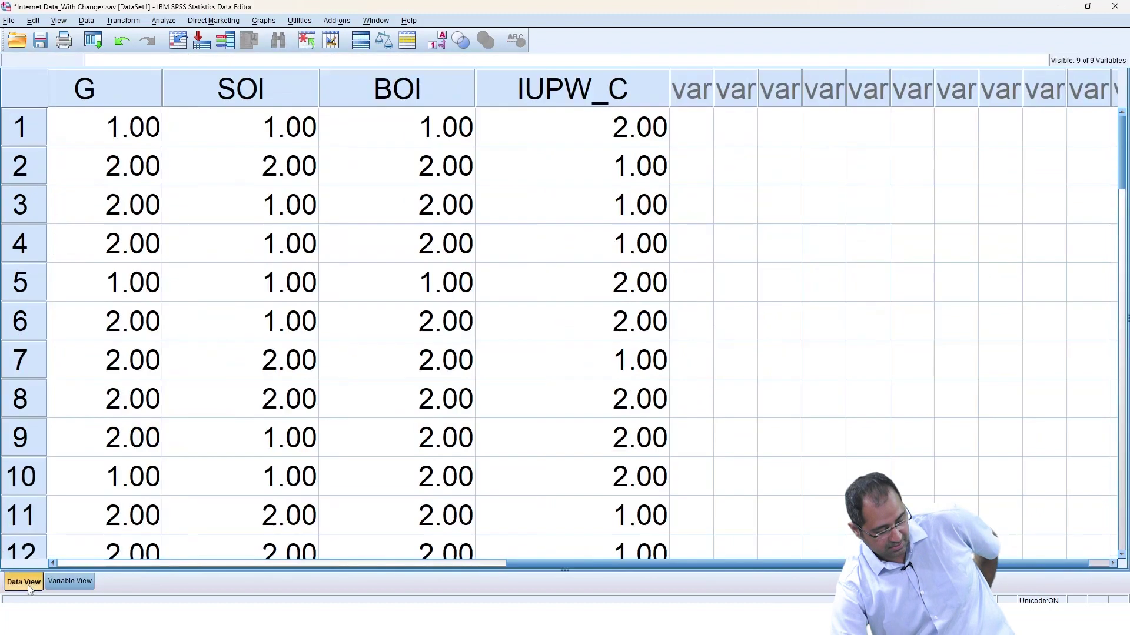
scroll(647, 483, "down", 7)
scroll(559, 487, "up", 7)
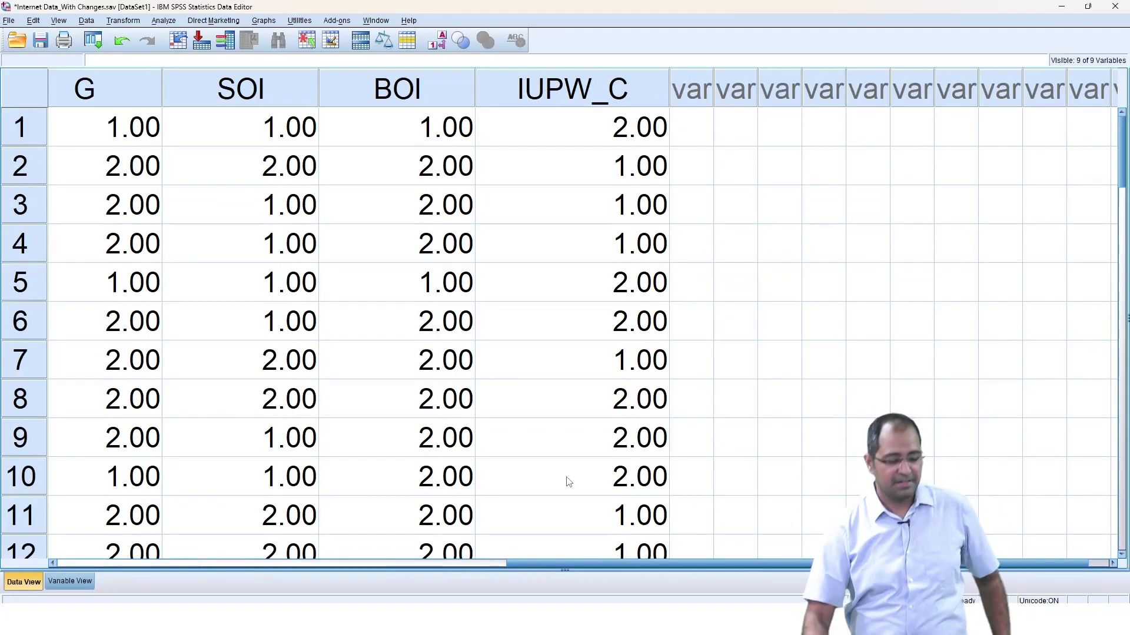
Set up a crosstab with IUPW_C as the row variable and Gender as the column variable, and check the available statistics.
left_click(170, 22)
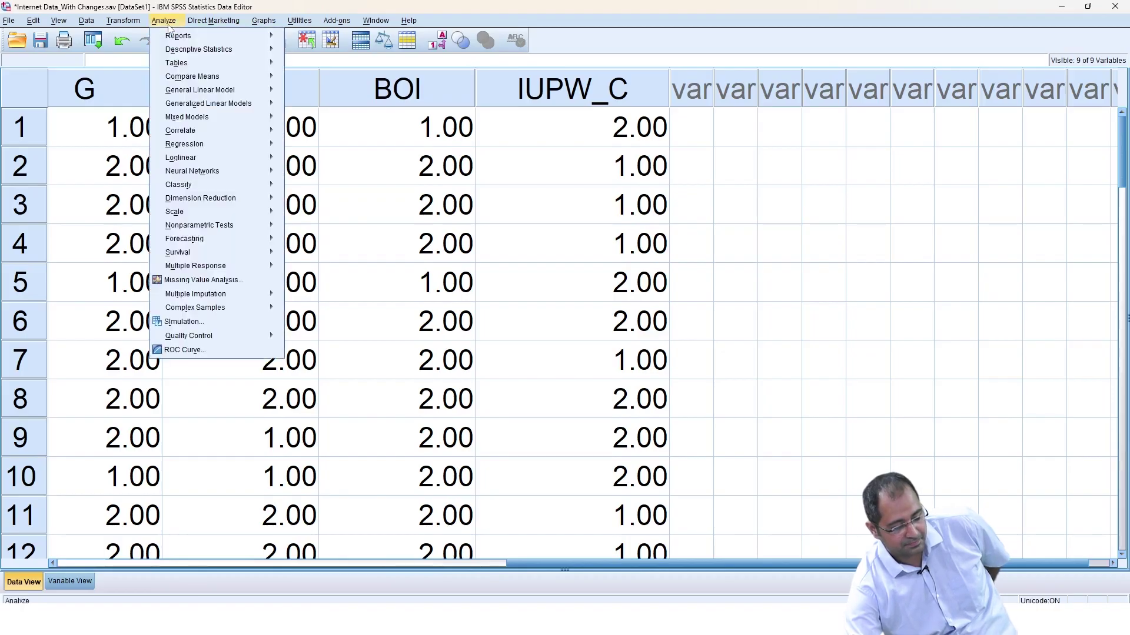
mouse_move(206, 50)
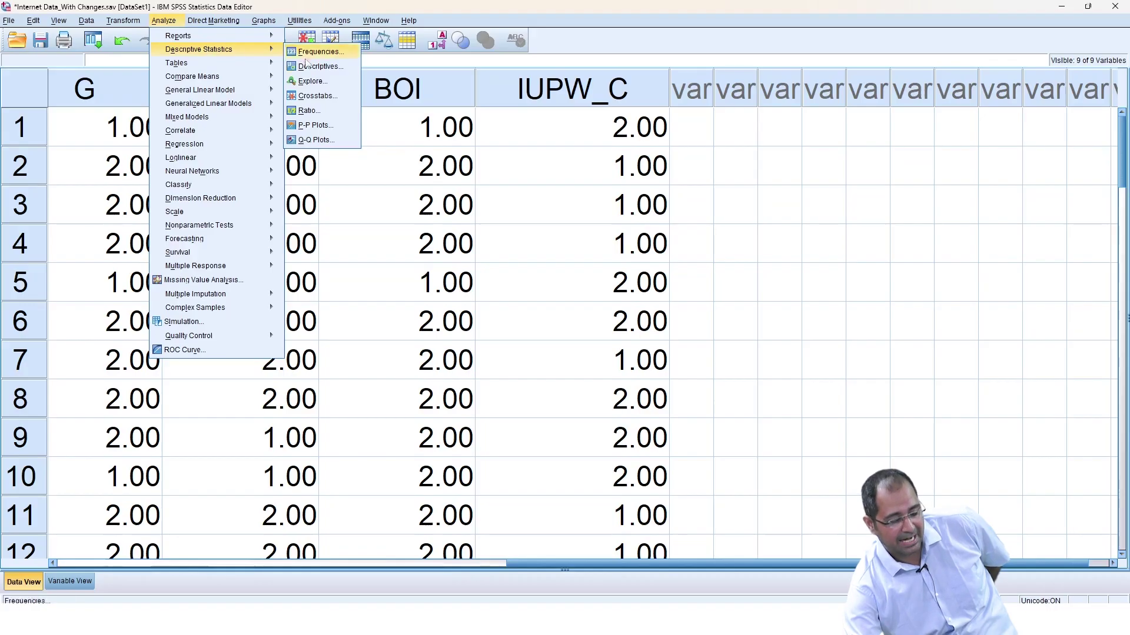
left_click(316, 97)
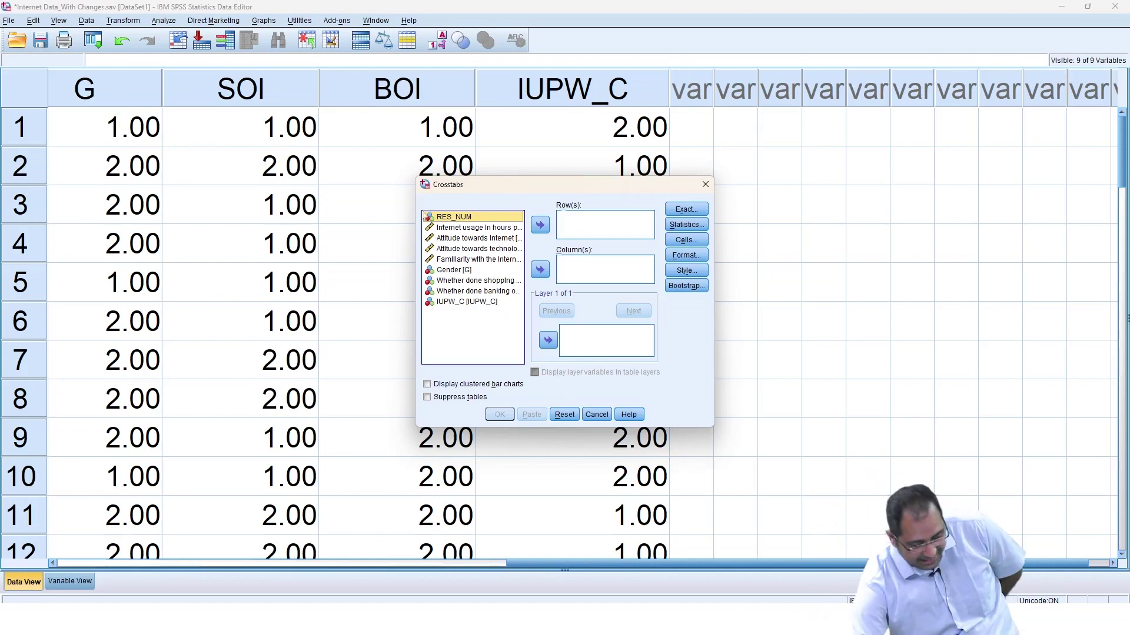
left_click(469, 271)
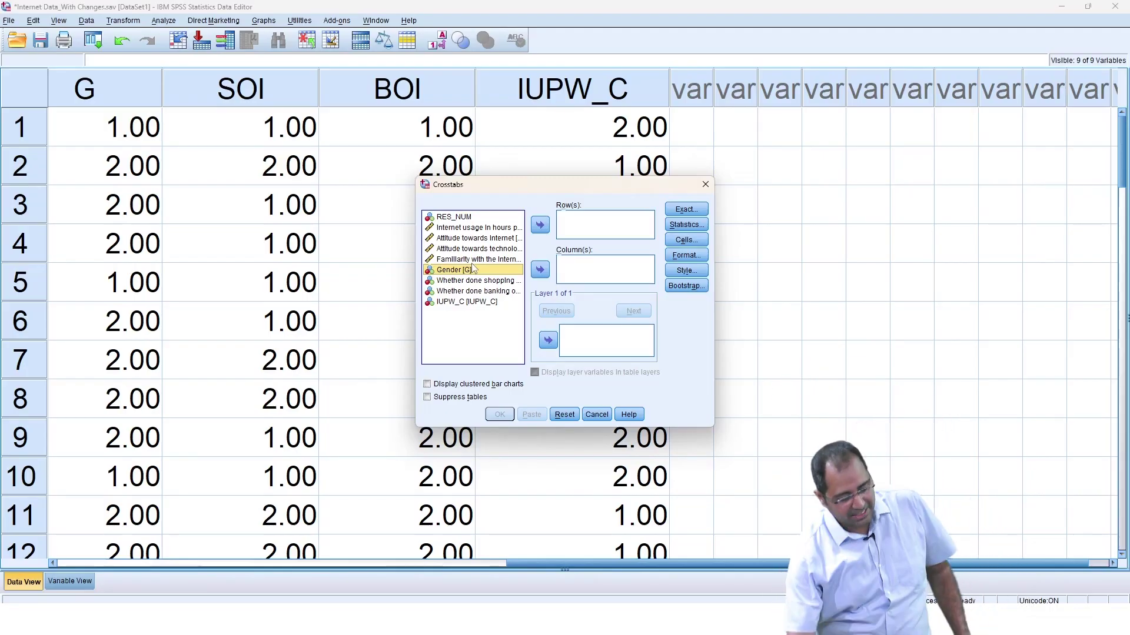
left_click(539, 269)
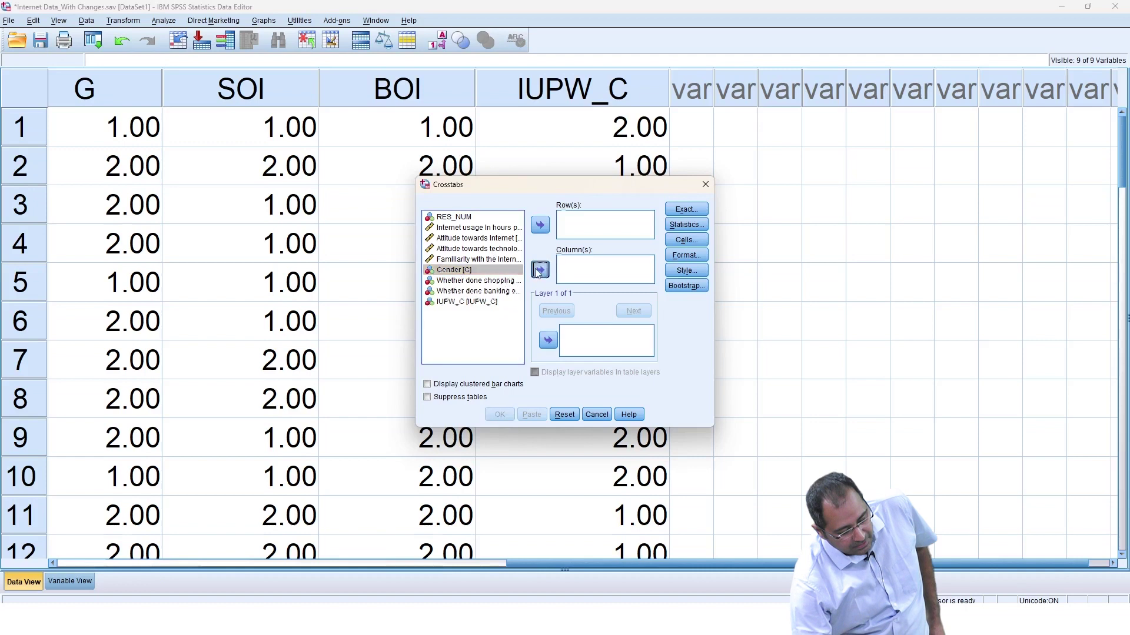
left_click(493, 291)
left_click(540, 226)
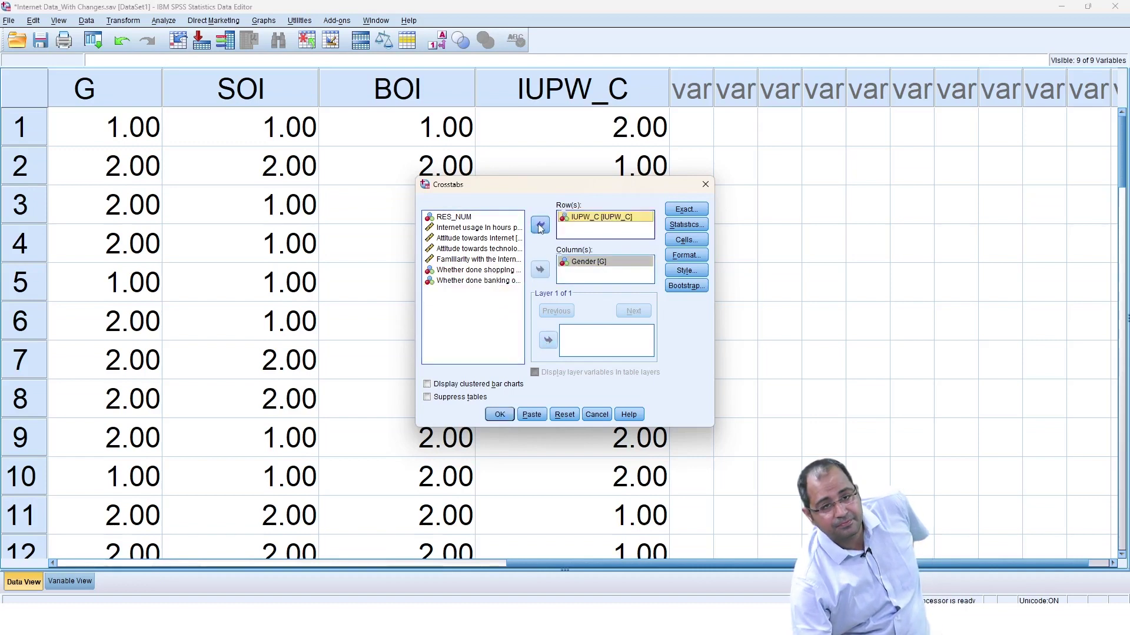
left_click(684, 226)
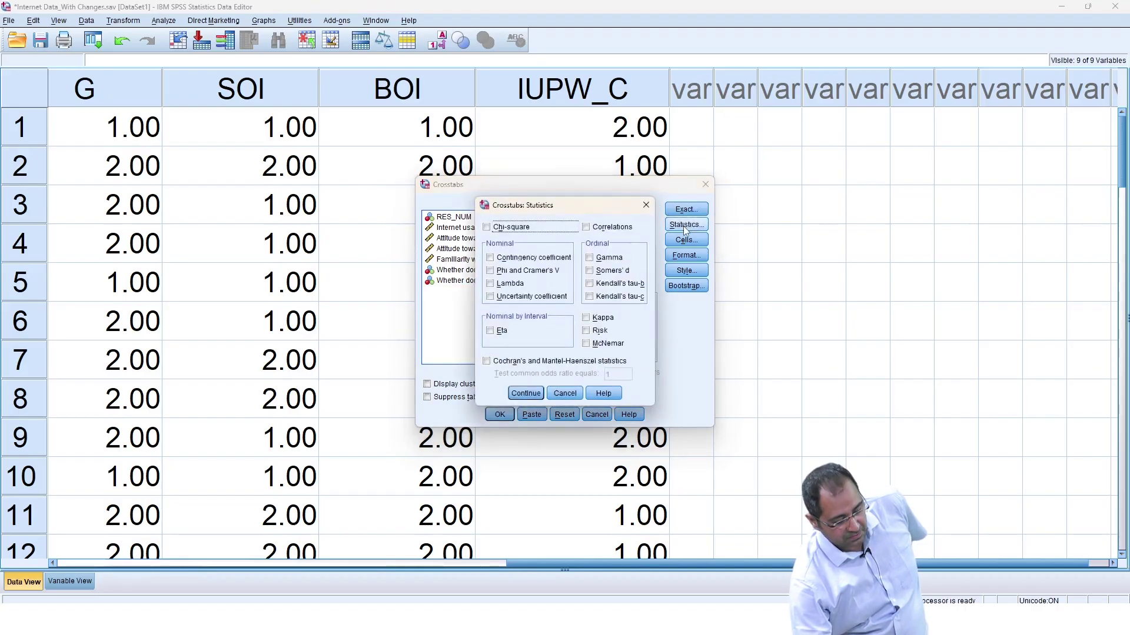
left_click(646, 204)
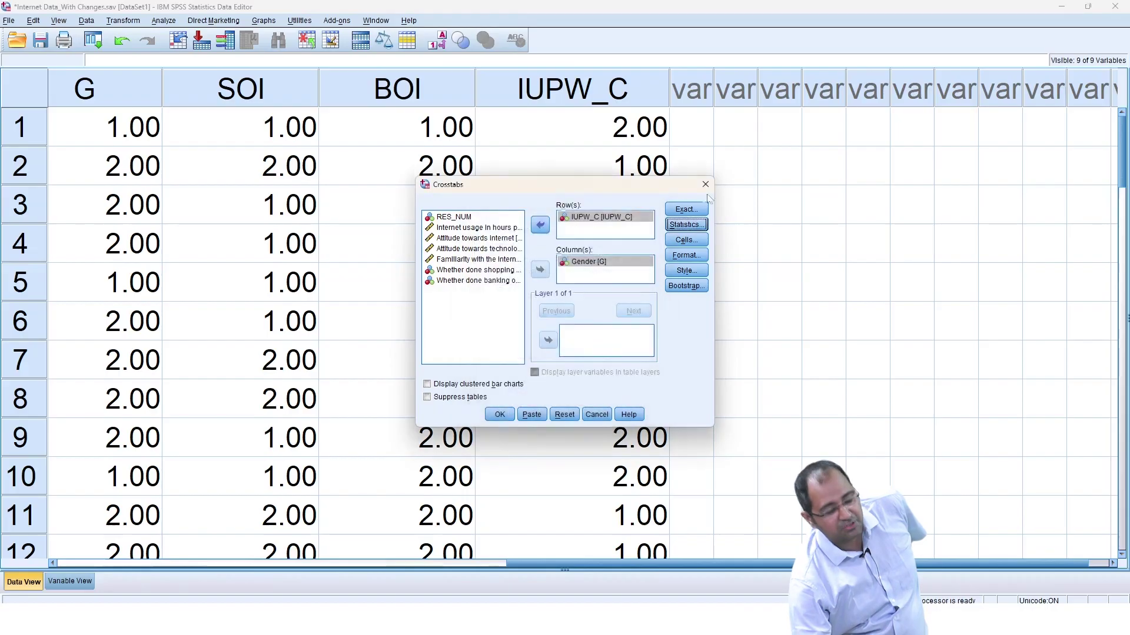
Add column percentages to the cells of the IUPW_C by Gender crosstab and run it.
left_click(687, 239)
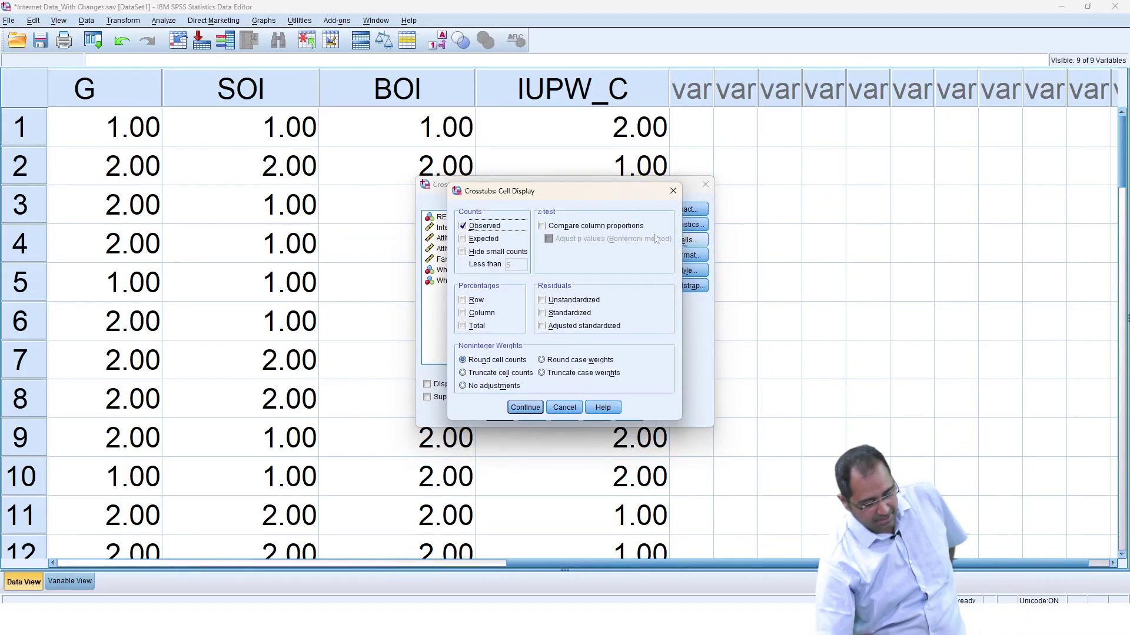
left_click(464, 313)
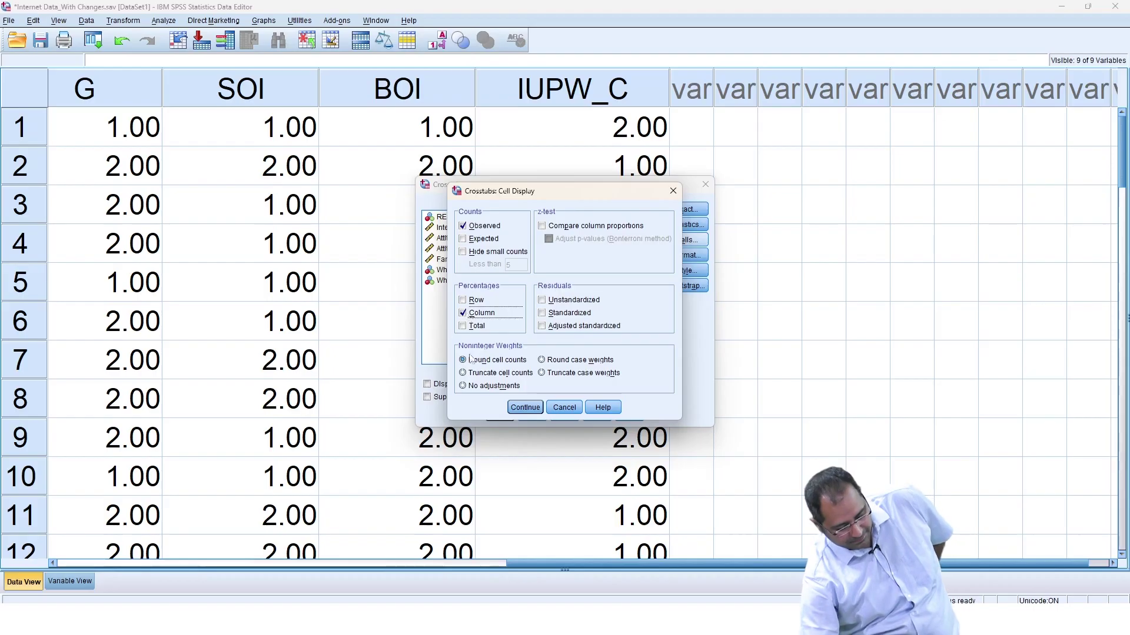
left_click(519, 407)
left_click(503, 412)
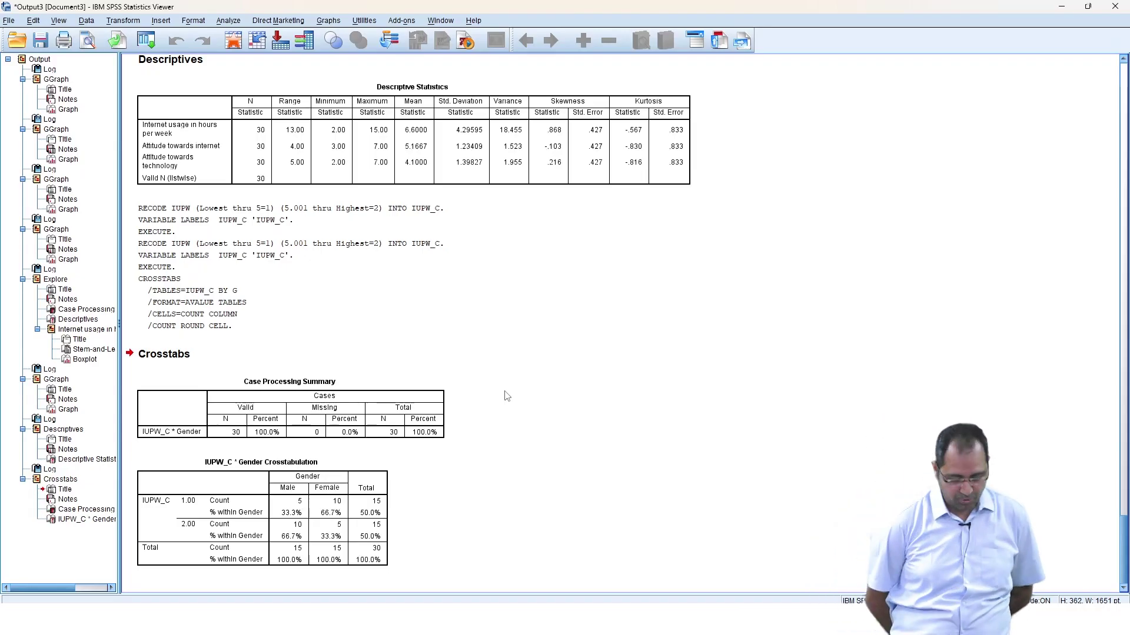
Reset the Crosstabs setup and reassign Gender as the column variable and IUPW_C as the row variable.
left_click(224, 22)
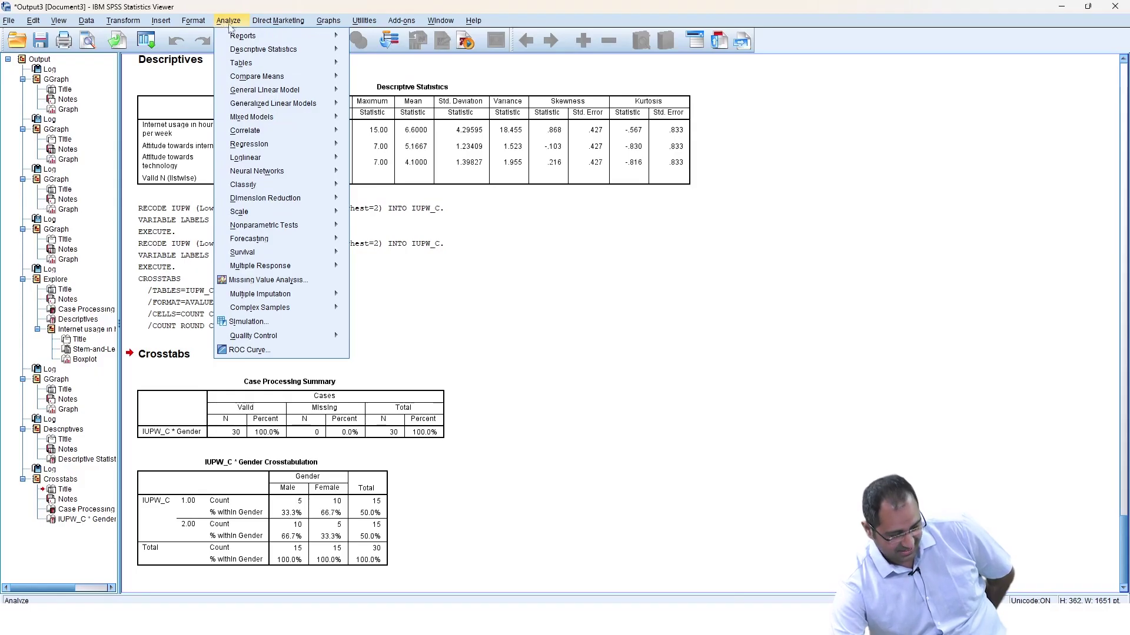
mouse_move(288, 50)
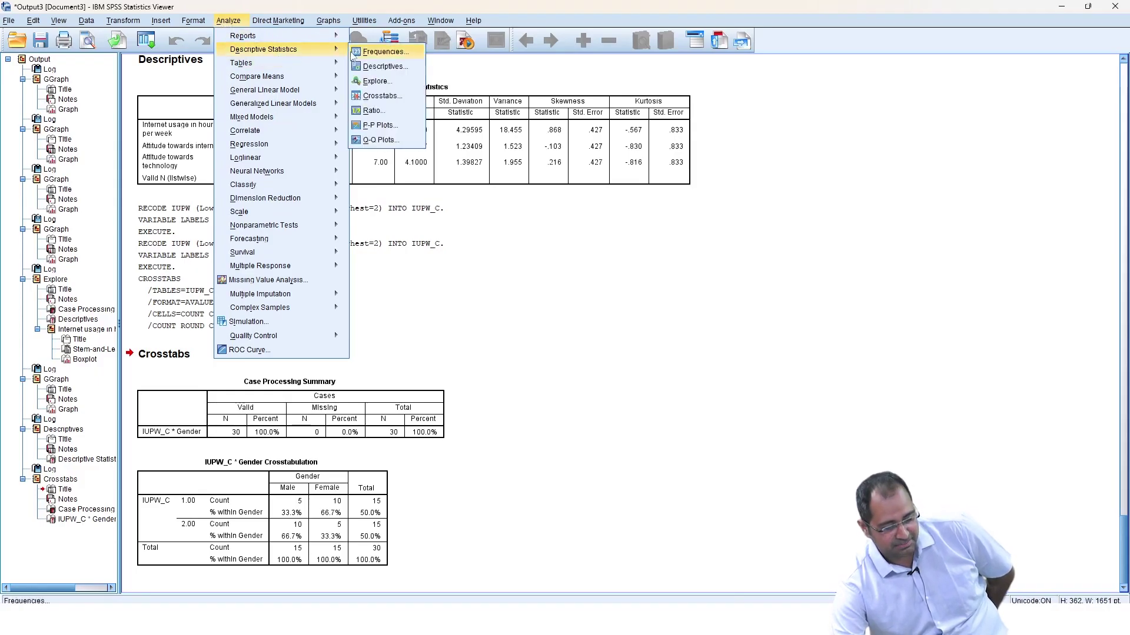
left_click(379, 95)
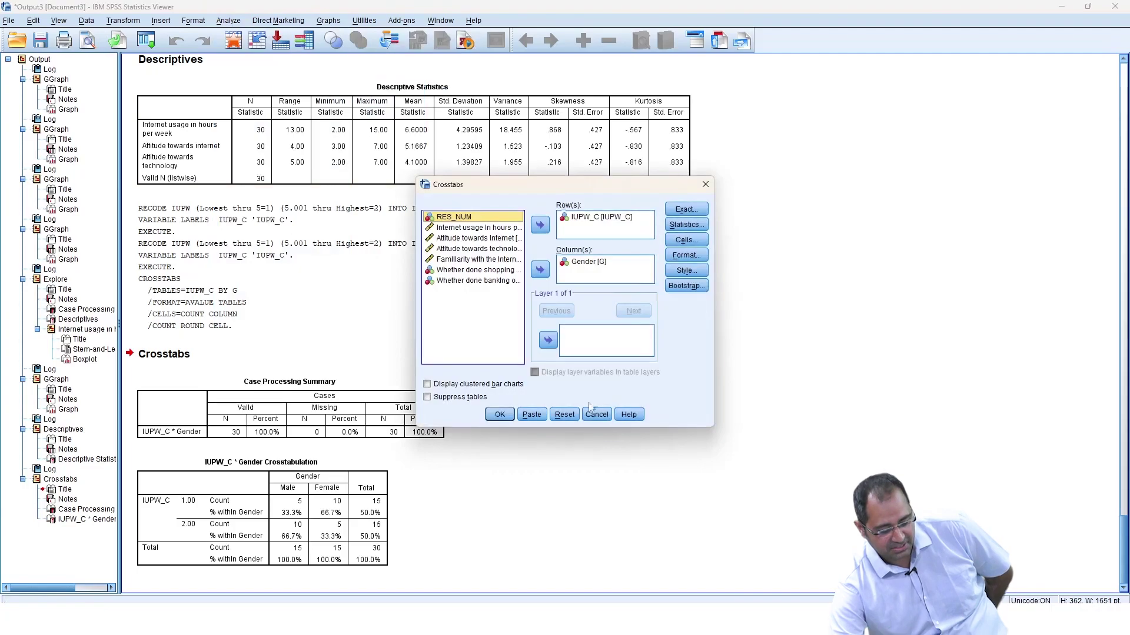
left_click(564, 414)
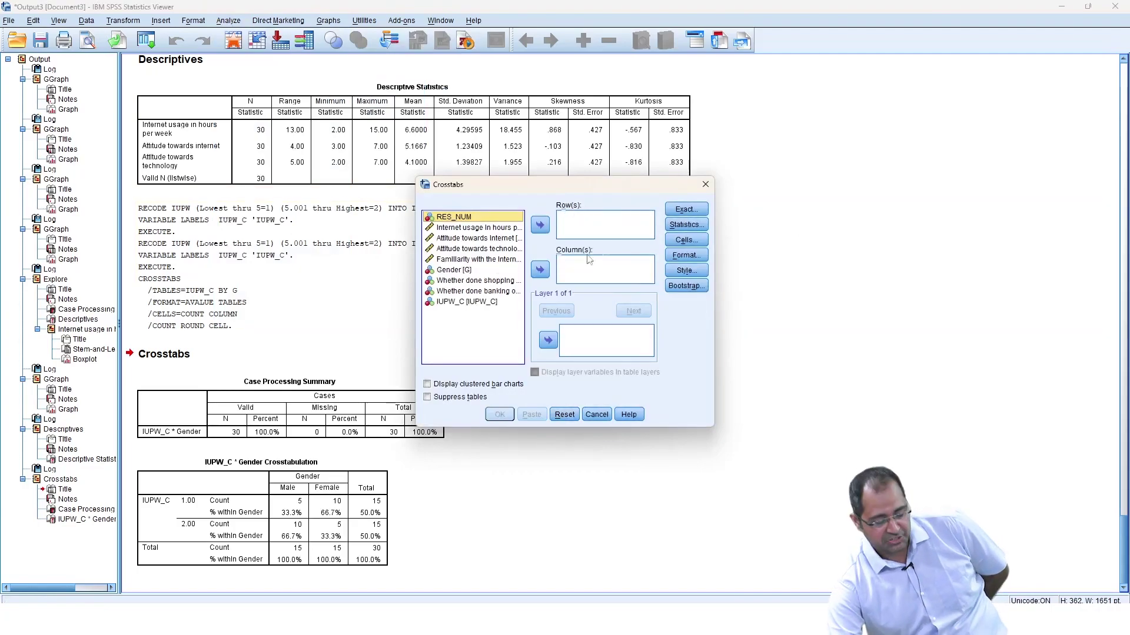
left_click(487, 271)
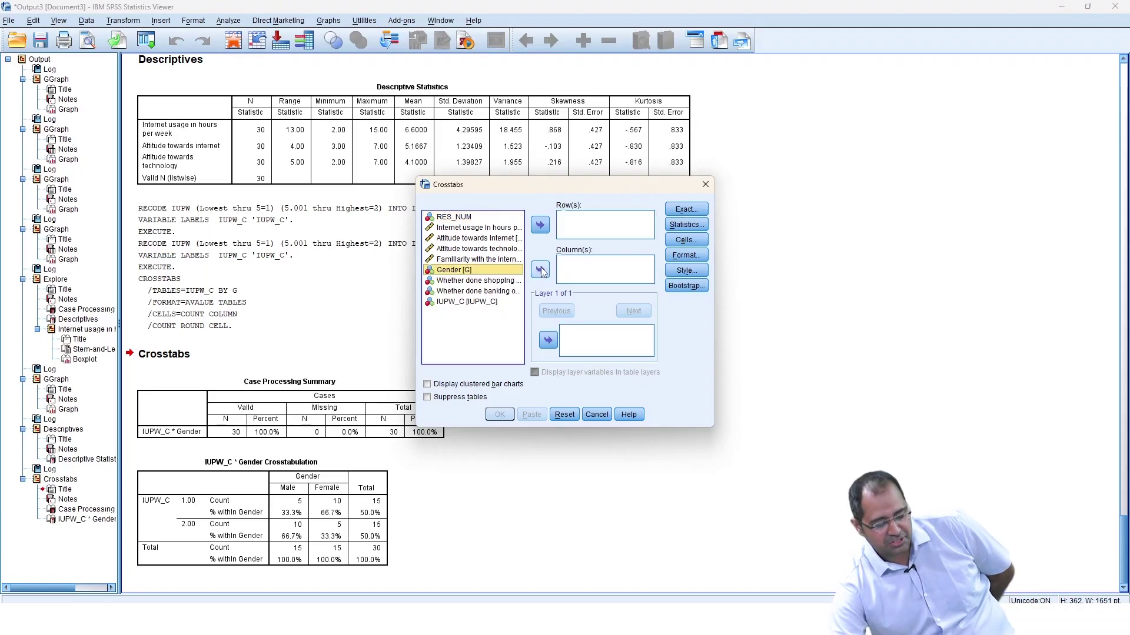
left_click(540, 270)
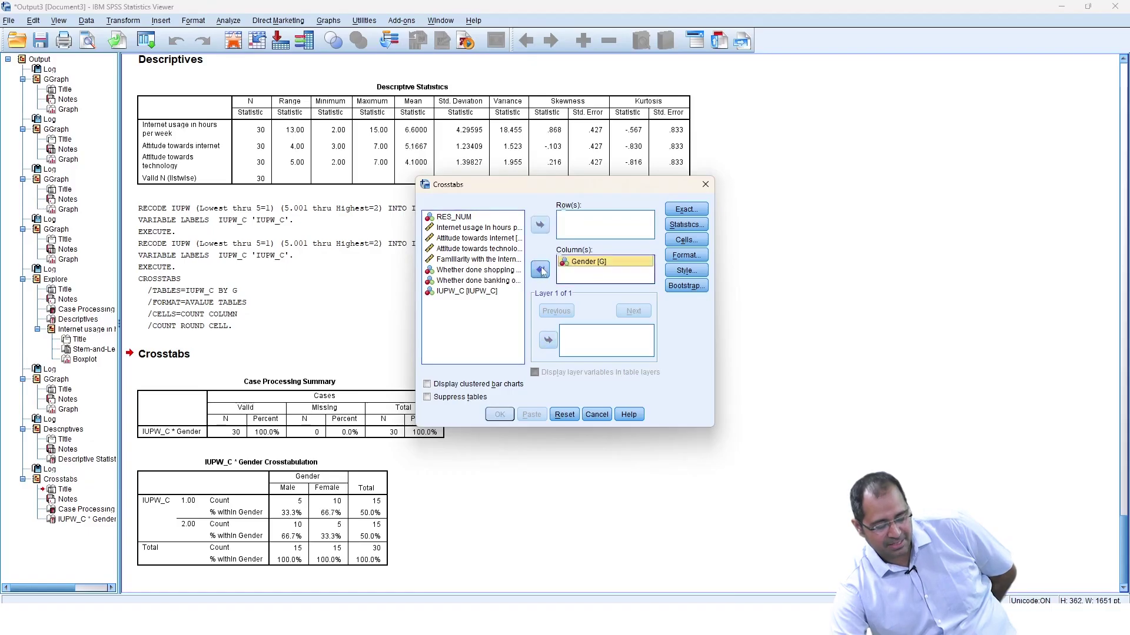
left_click(498, 292)
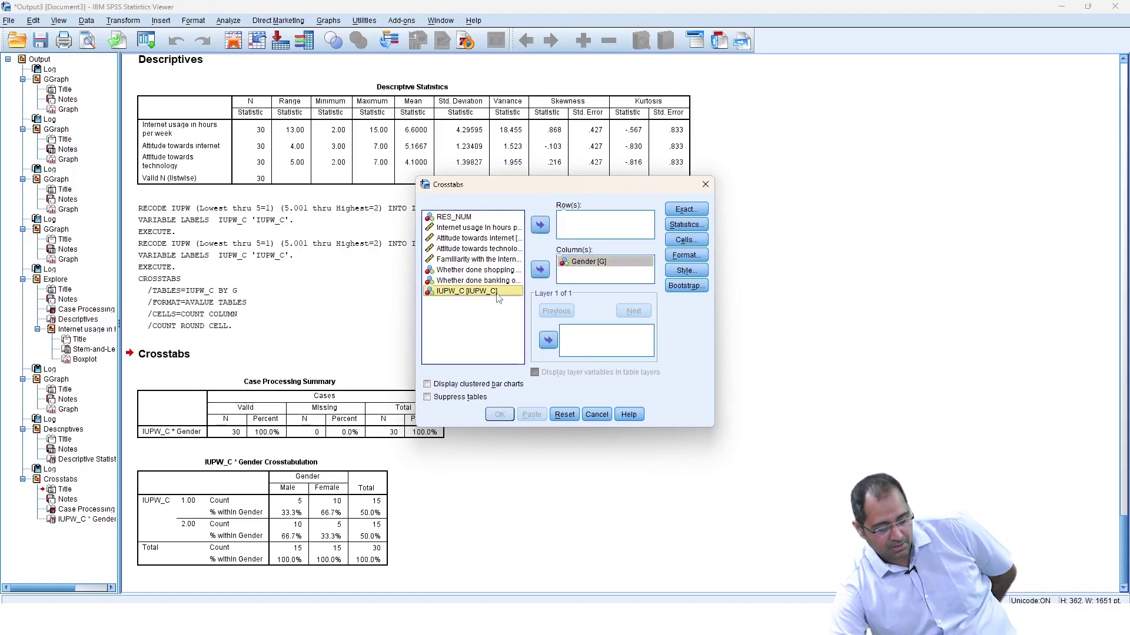
left_click(540, 226)
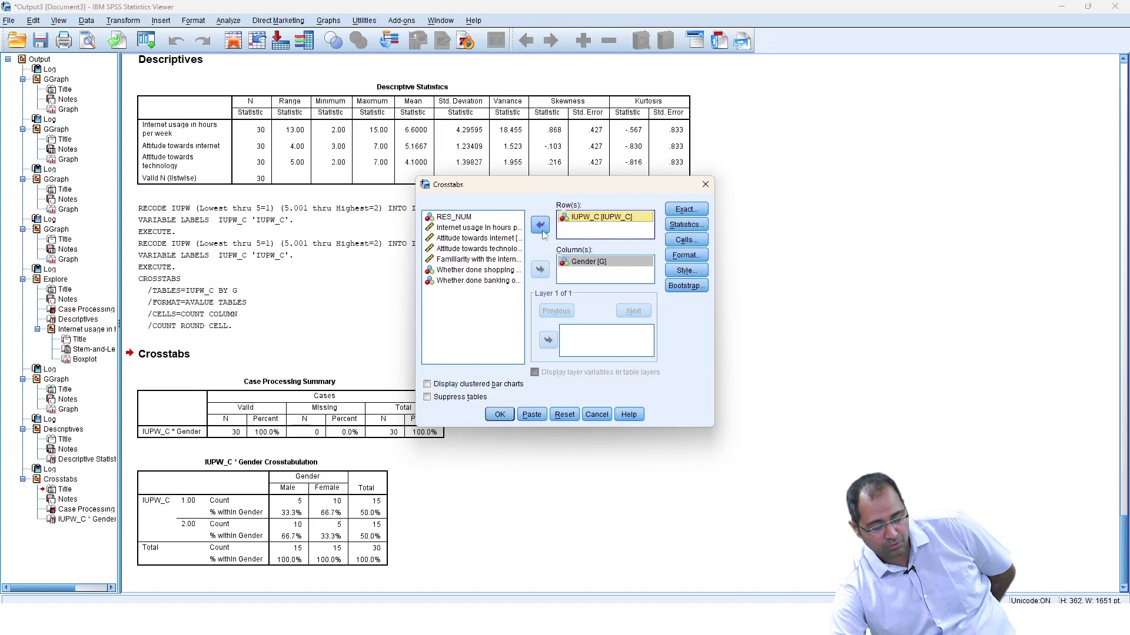
Show column percentages alongside the observed counts and run the crosstab again.
left_click(686, 240)
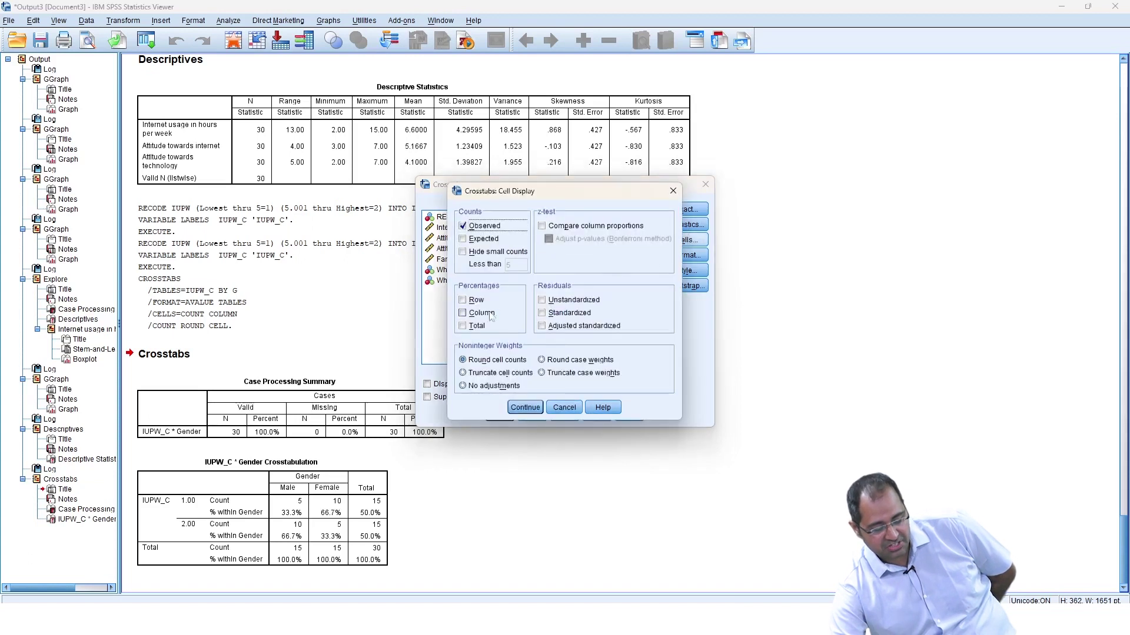
left_click(463, 314)
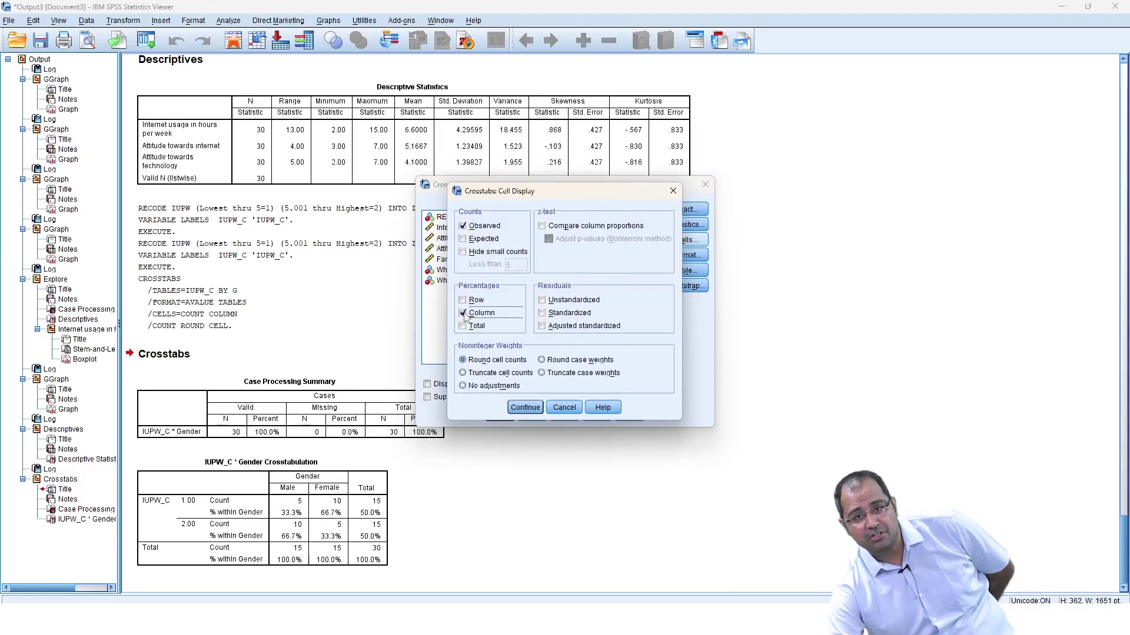
left_click(525, 408)
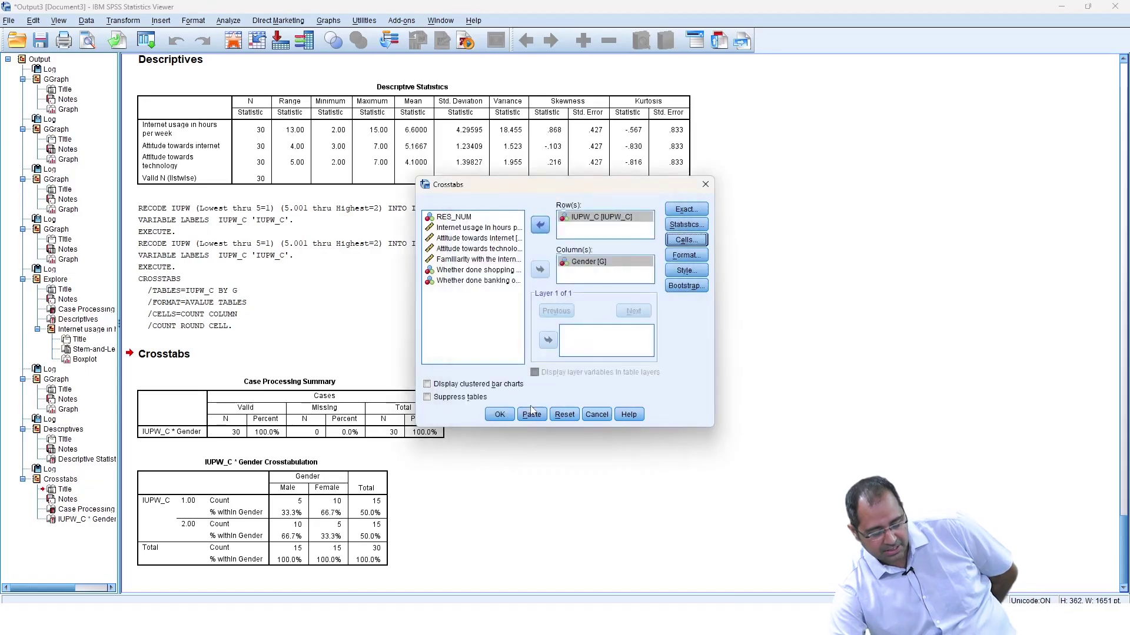
left_click(502, 416)
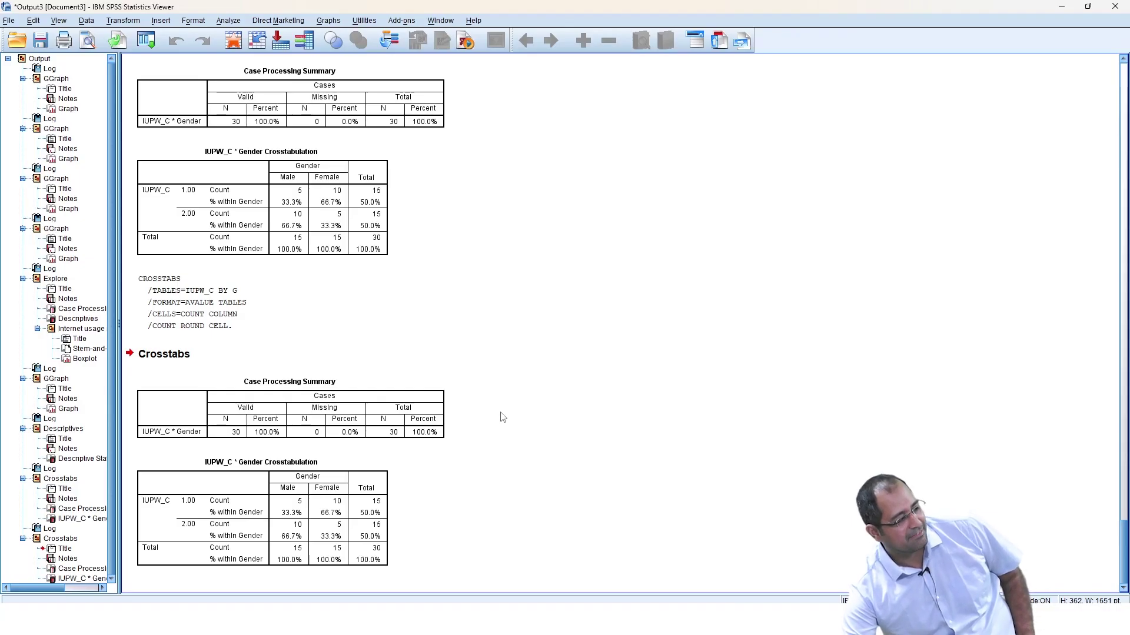
Return to the dataset and set up a recode of FWI into a different variable, with FWI_C as both name and label.
mouse_move(743, 618)
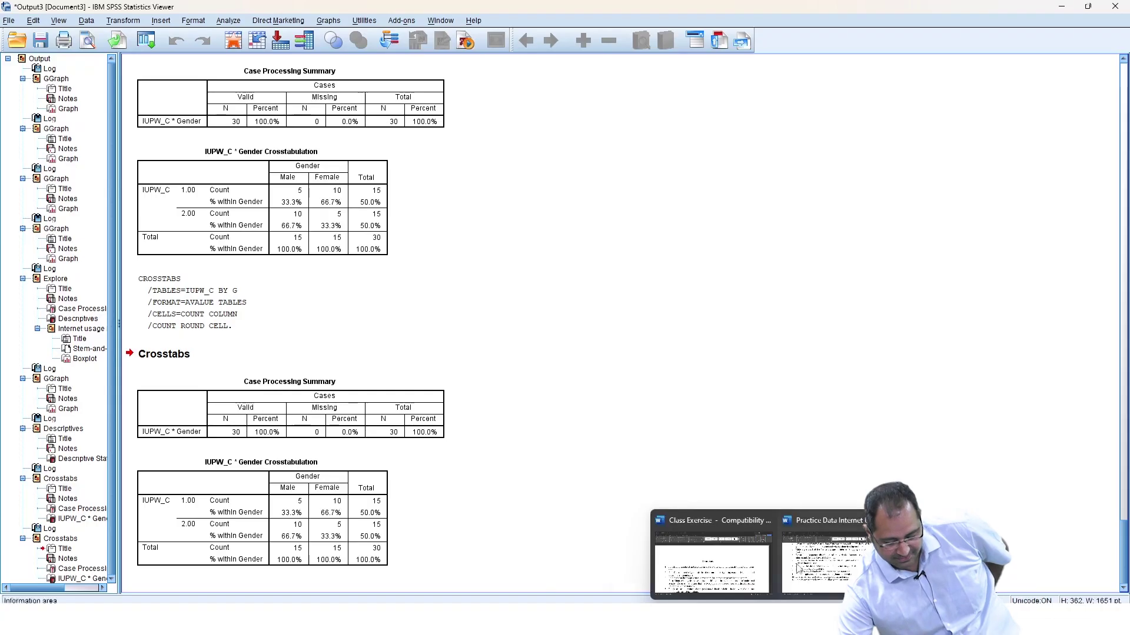
left_click(687, 553)
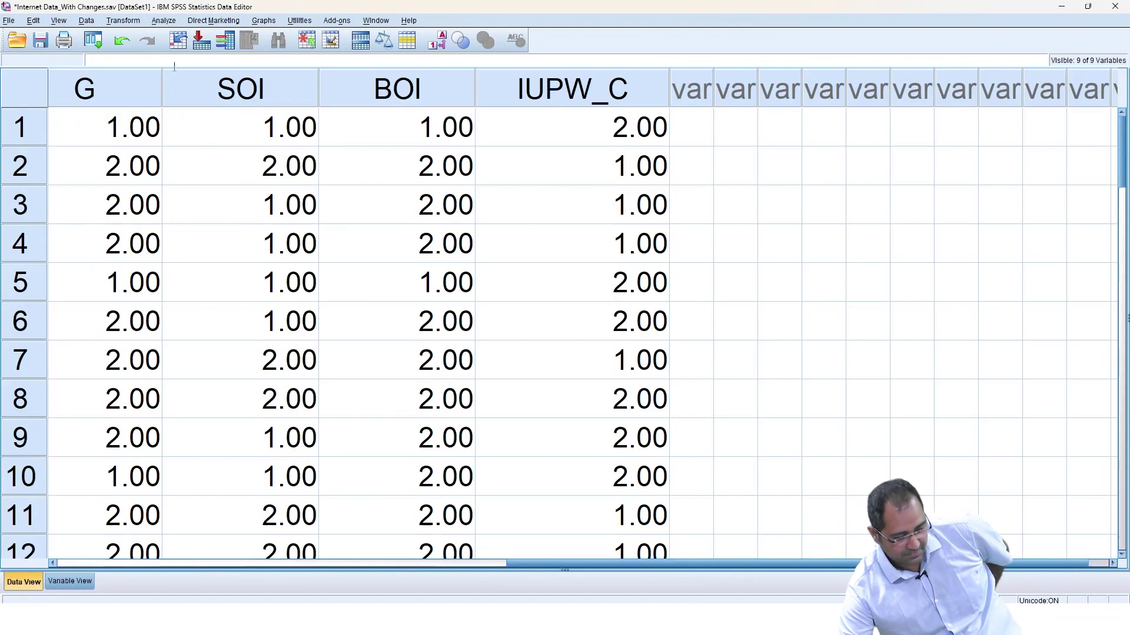
left_click(123, 20)
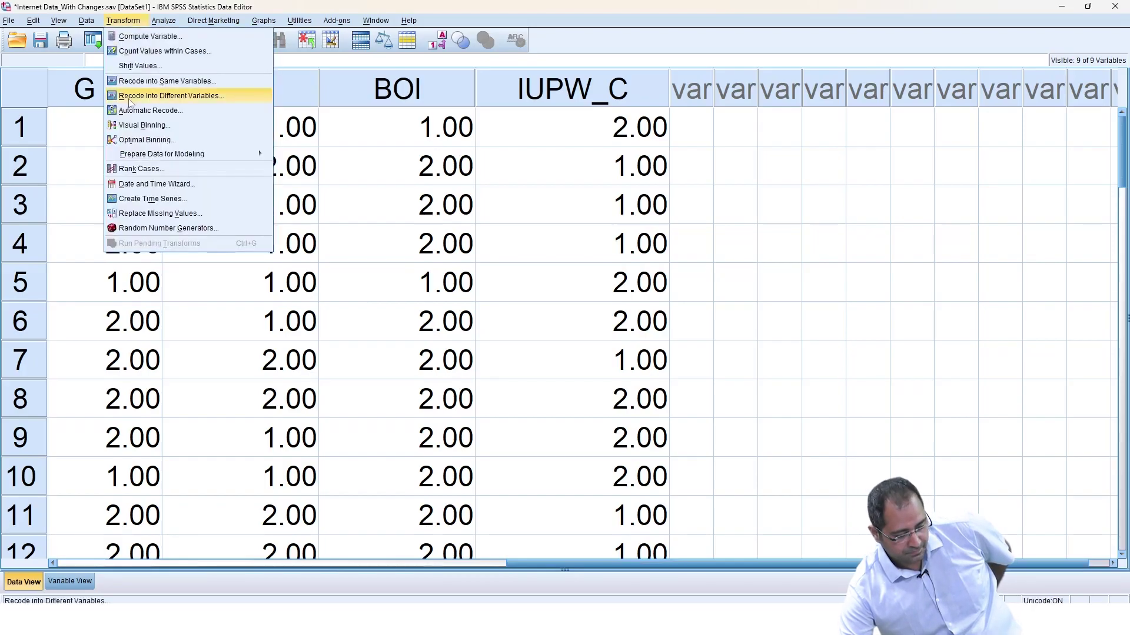
left_click(130, 96)
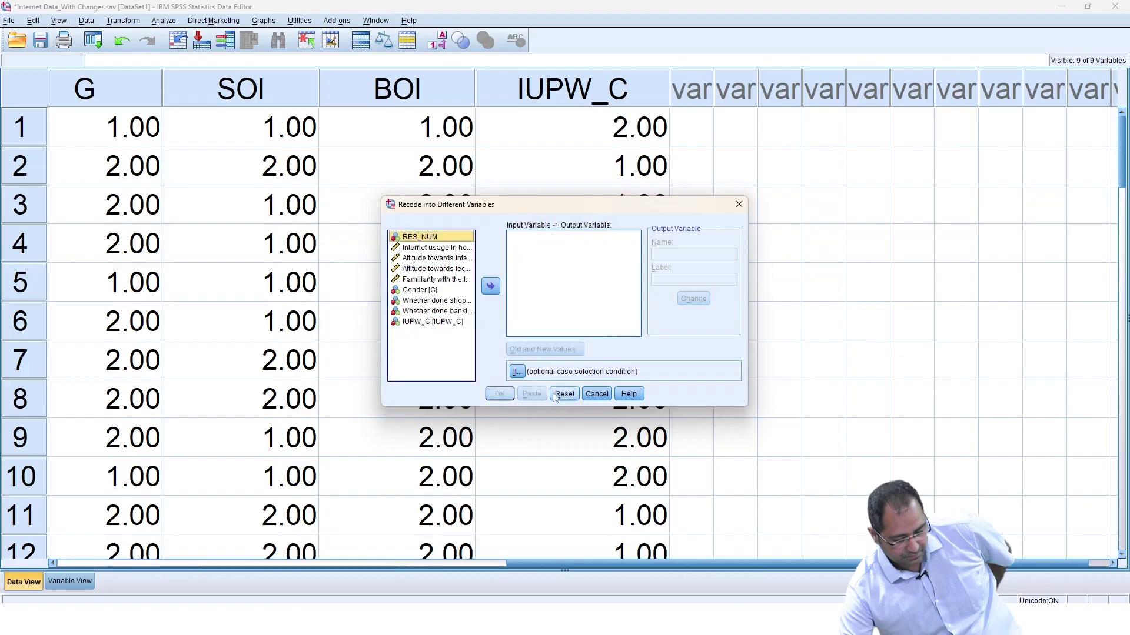
left_click(435, 279)
left_click(490, 286)
left_click(674, 251)
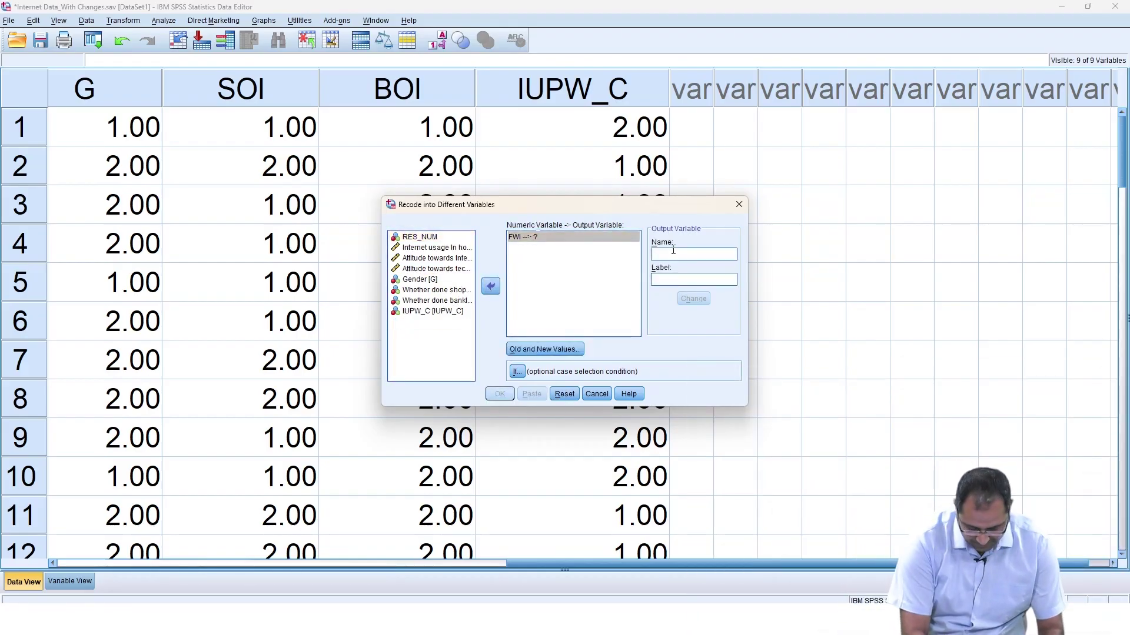
type("FWI_C")
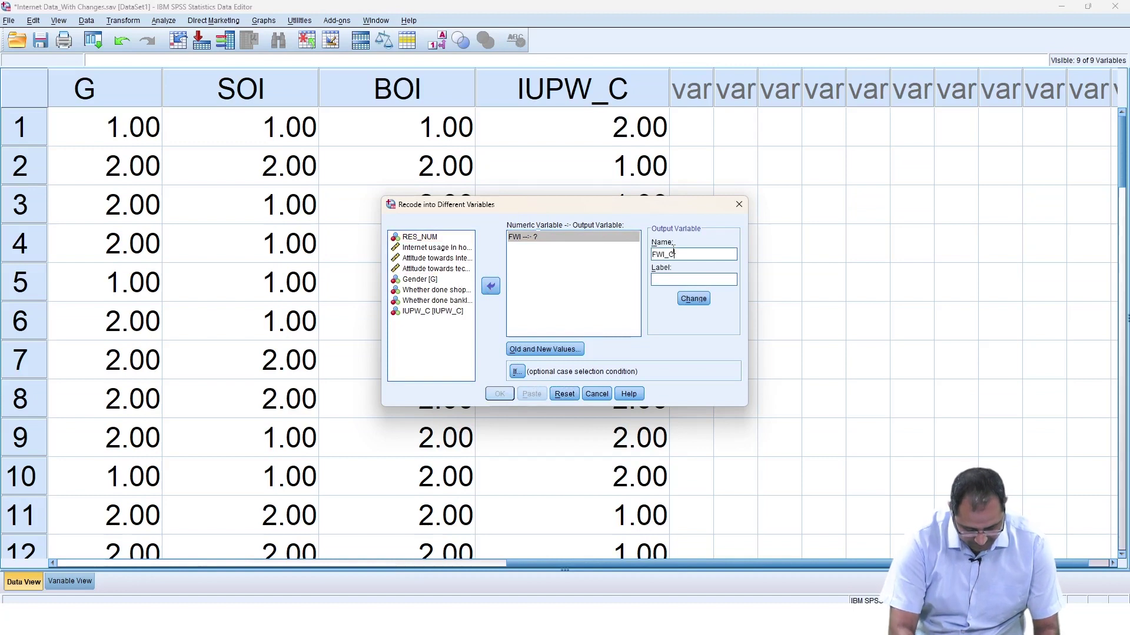
left_click(675, 277)
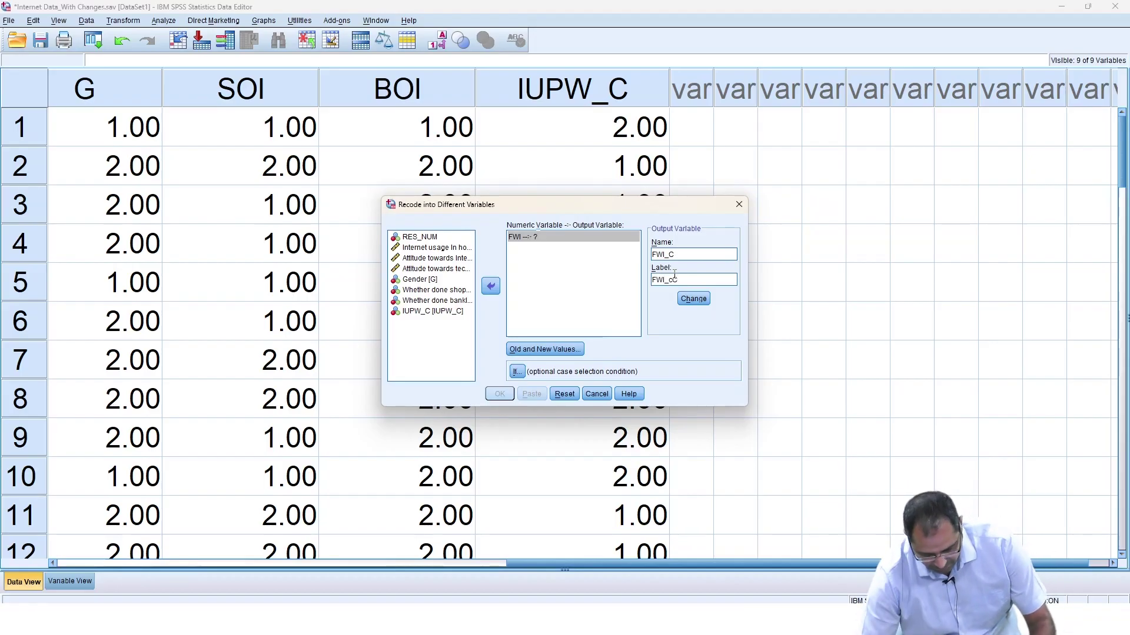
left_click(693, 299)
Define the old values of FWI as lowest through 4 and their new value as 1.
left_click(572, 351)
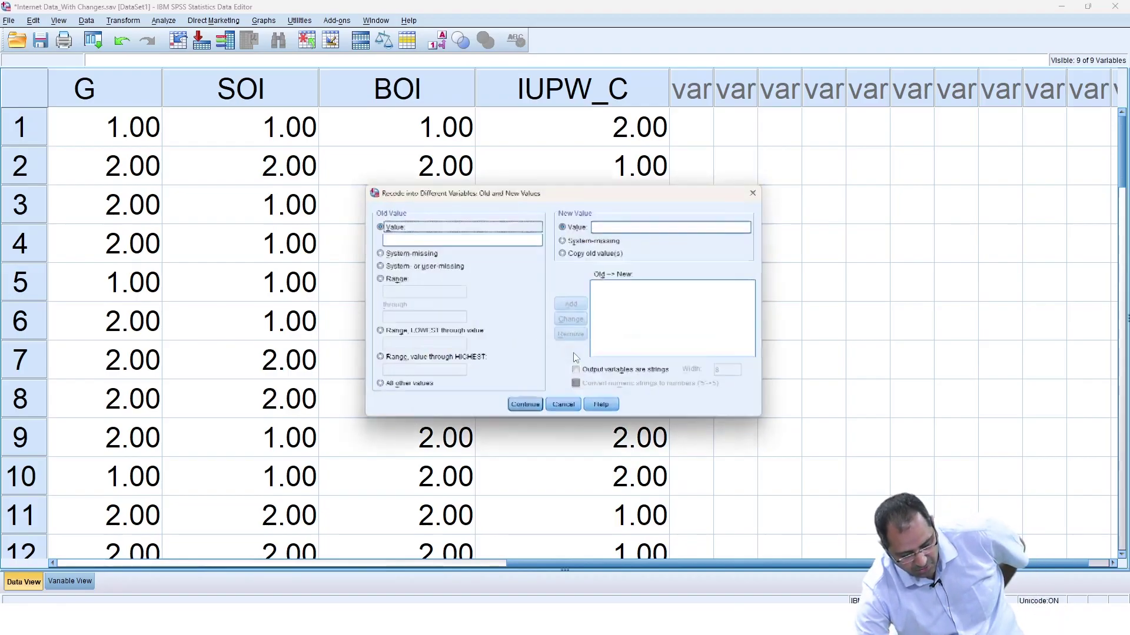
left_click(387, 333)
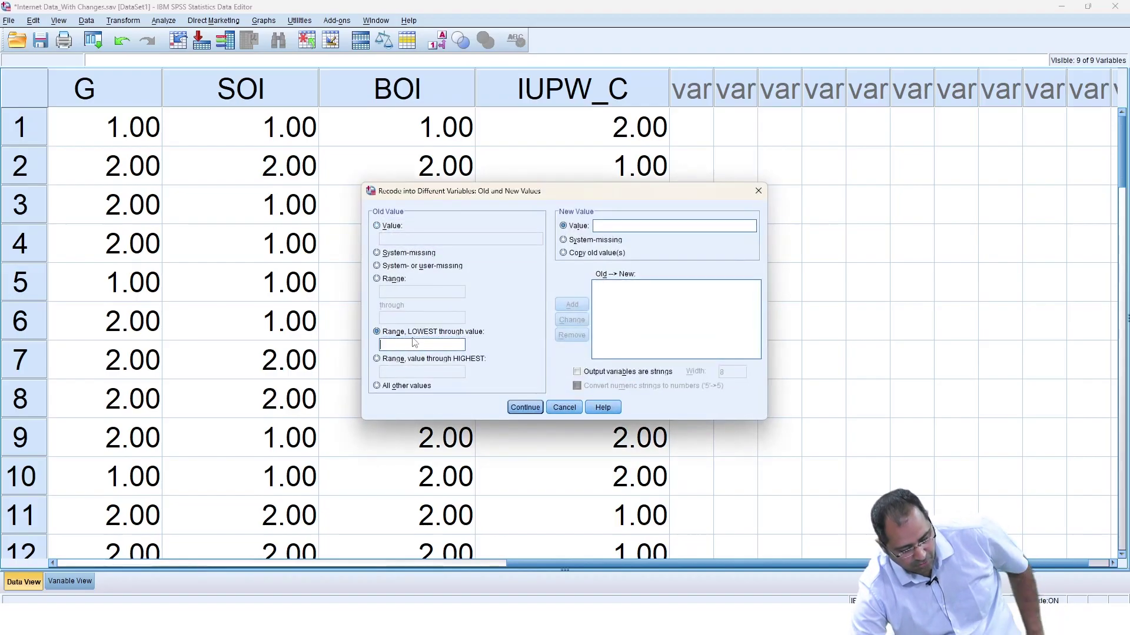
type("4")
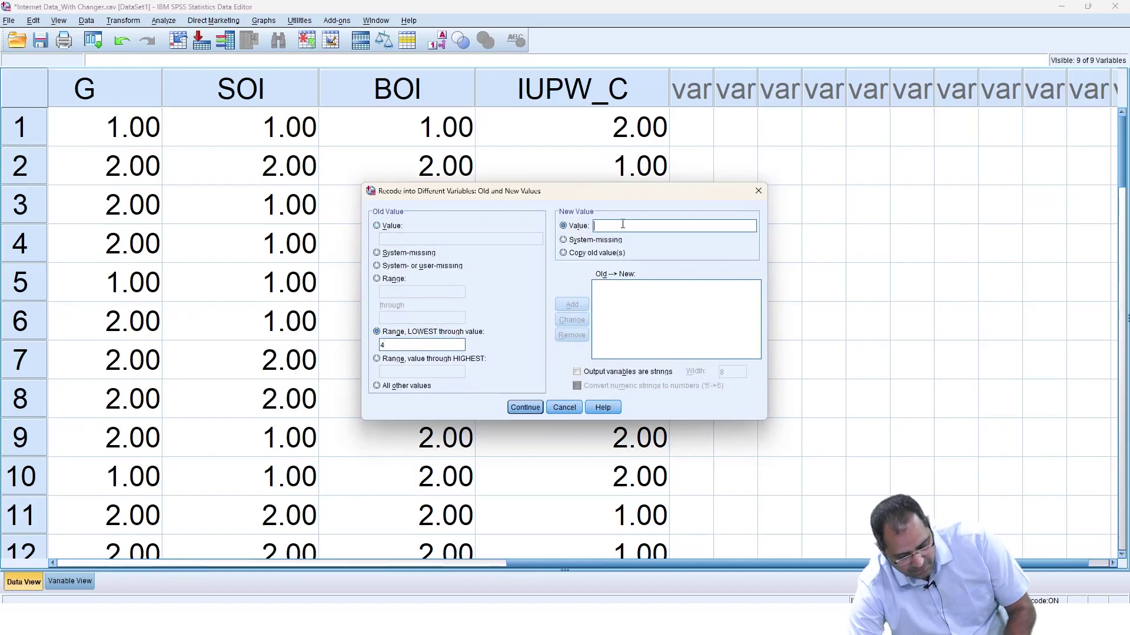
left_click(622, 224)
type("1")
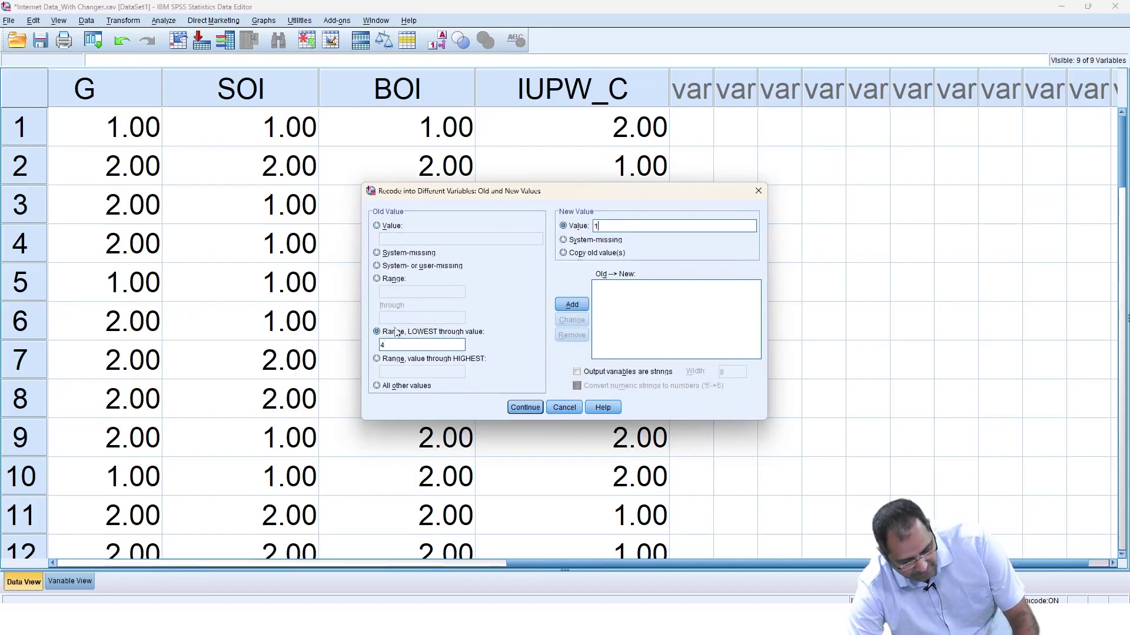
left_click(378, 360)
left_click(397, 370)
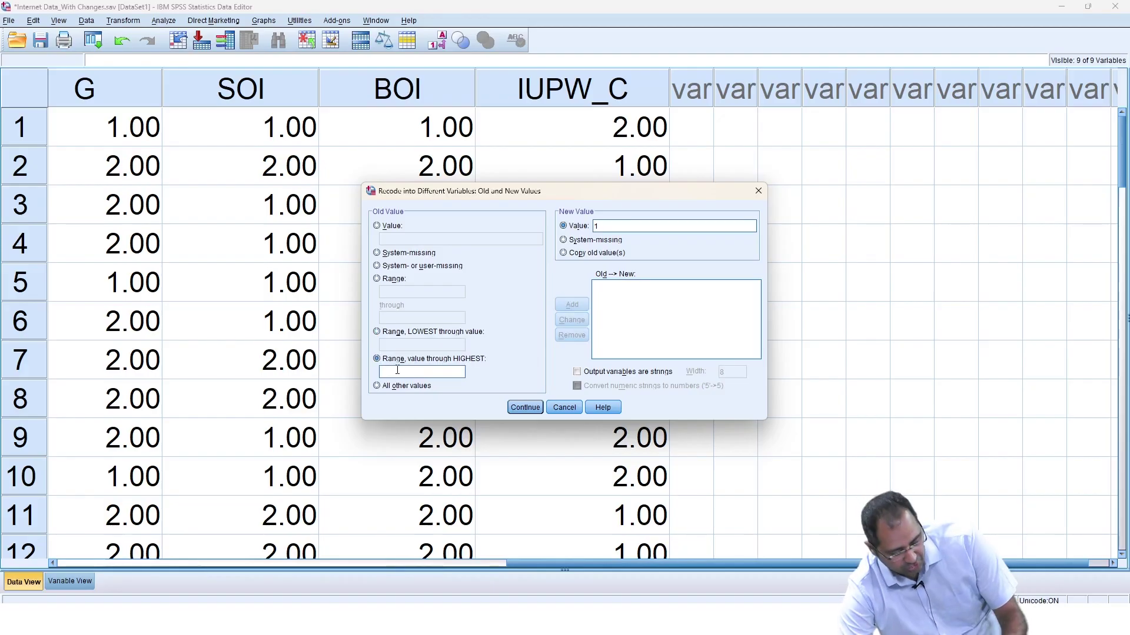
type("5")
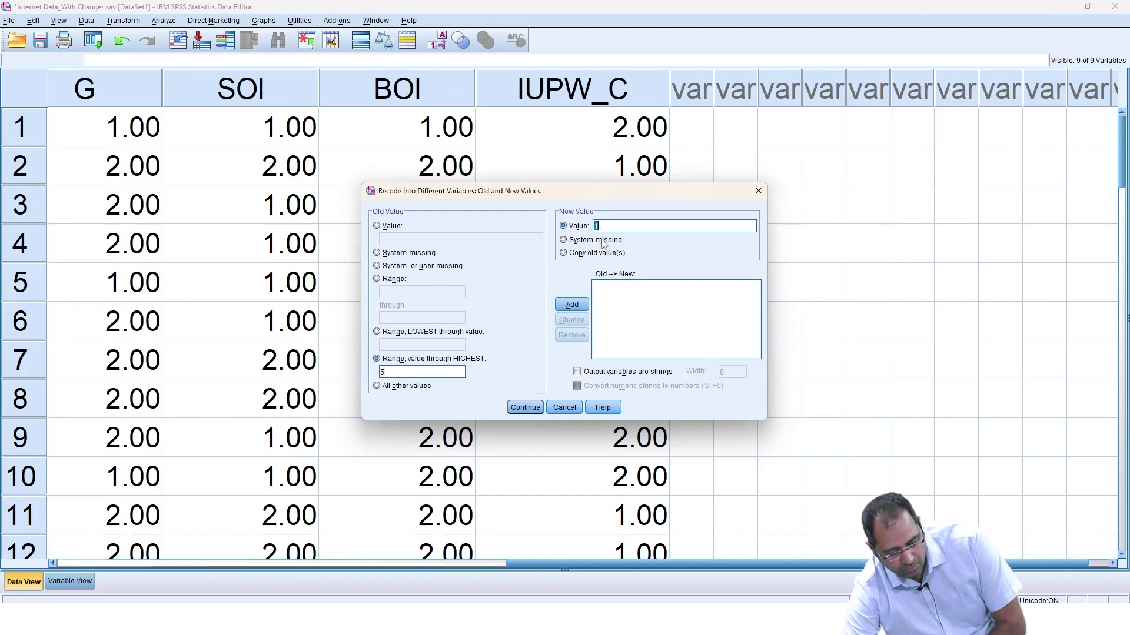
Enter the old range again as lowest through 4 and add it as the recode rule for new value 1.
left_click(377, 332)
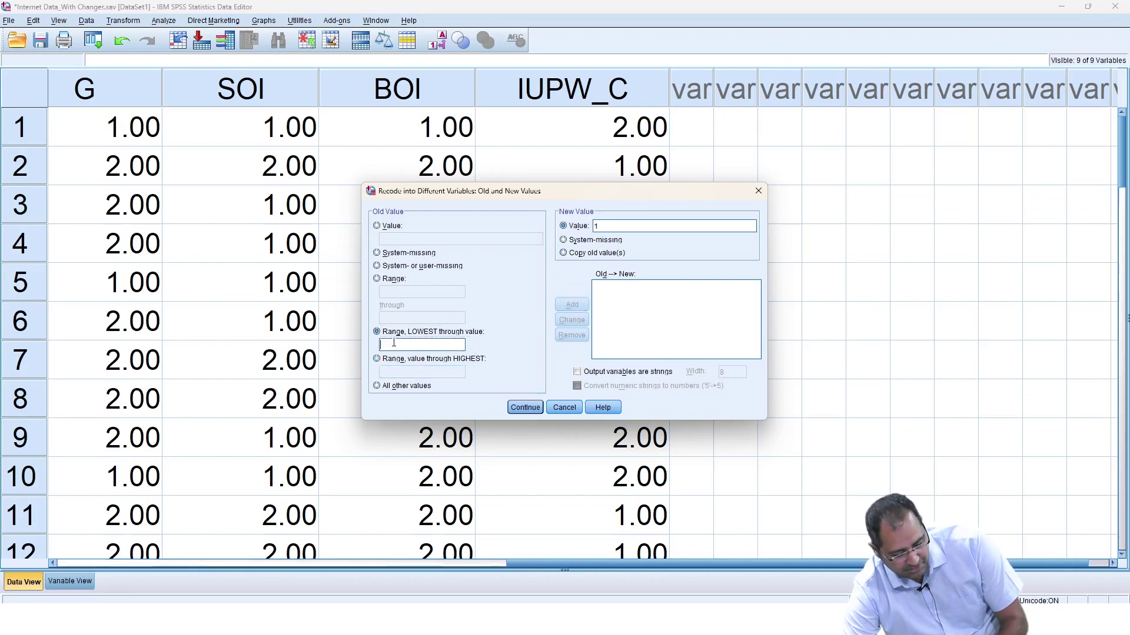
type("4")
left_click(574, 304)
Add a recode rule turning 5 through the highest value into 2, and run the FWI recode.
left_click(394, 360)
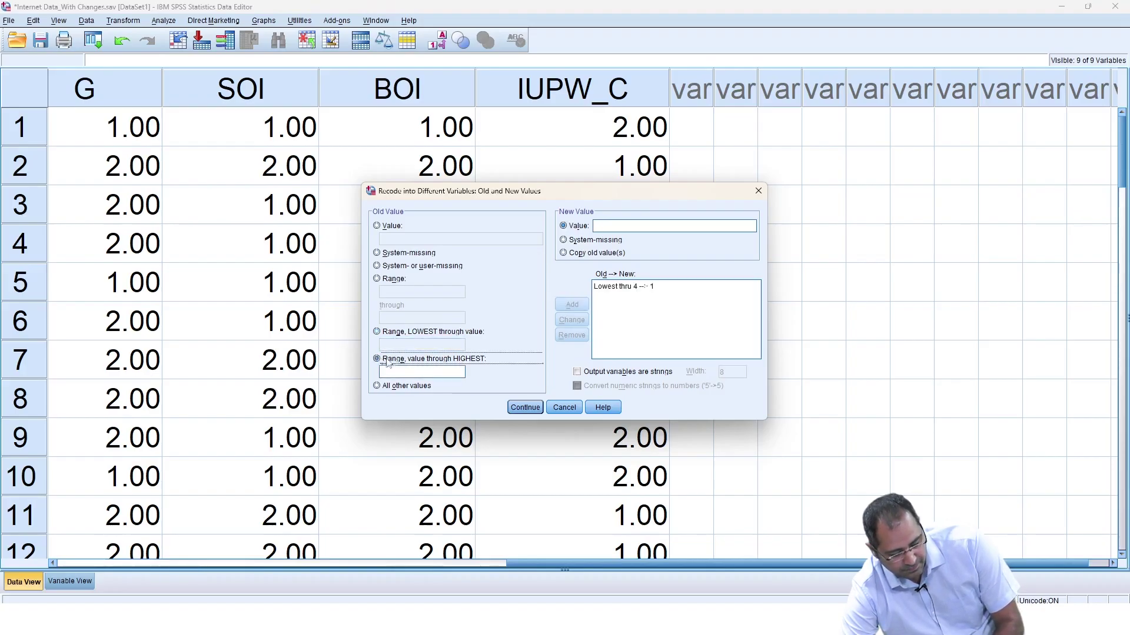
left_click(398, 371)
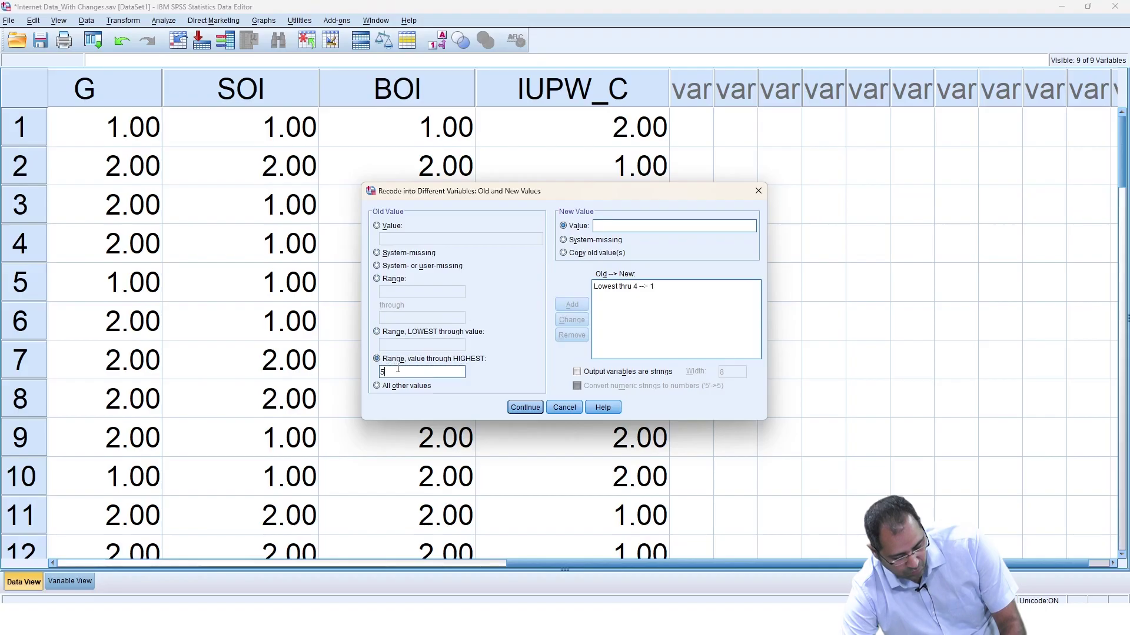
type("2")
left_click(572, 304)
left_click(525, 407)
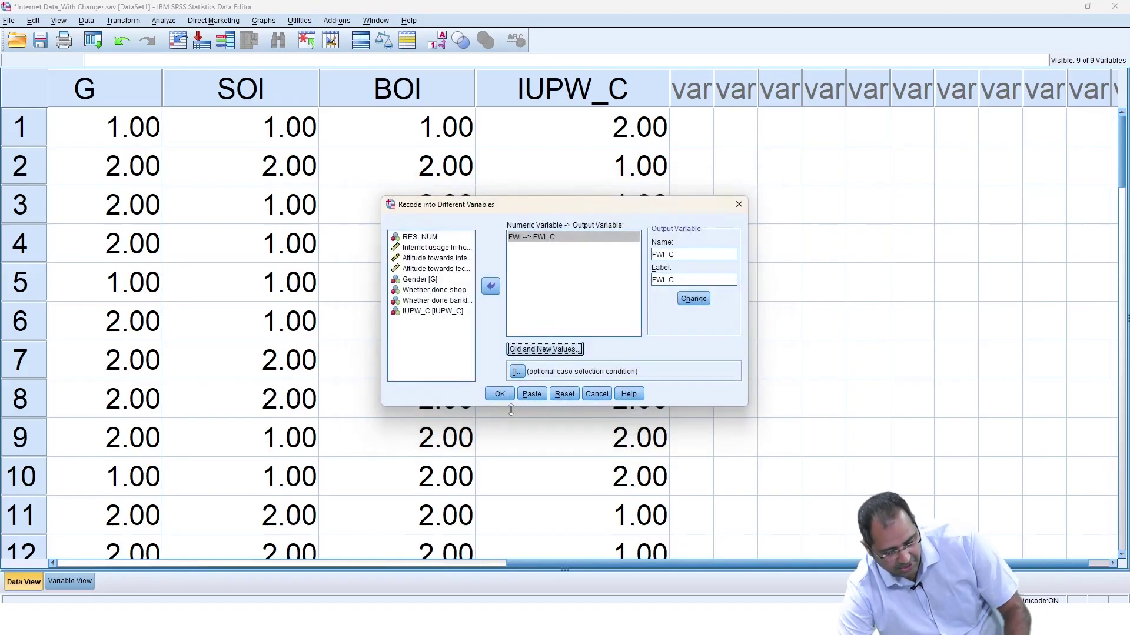
left_click(499, 390)
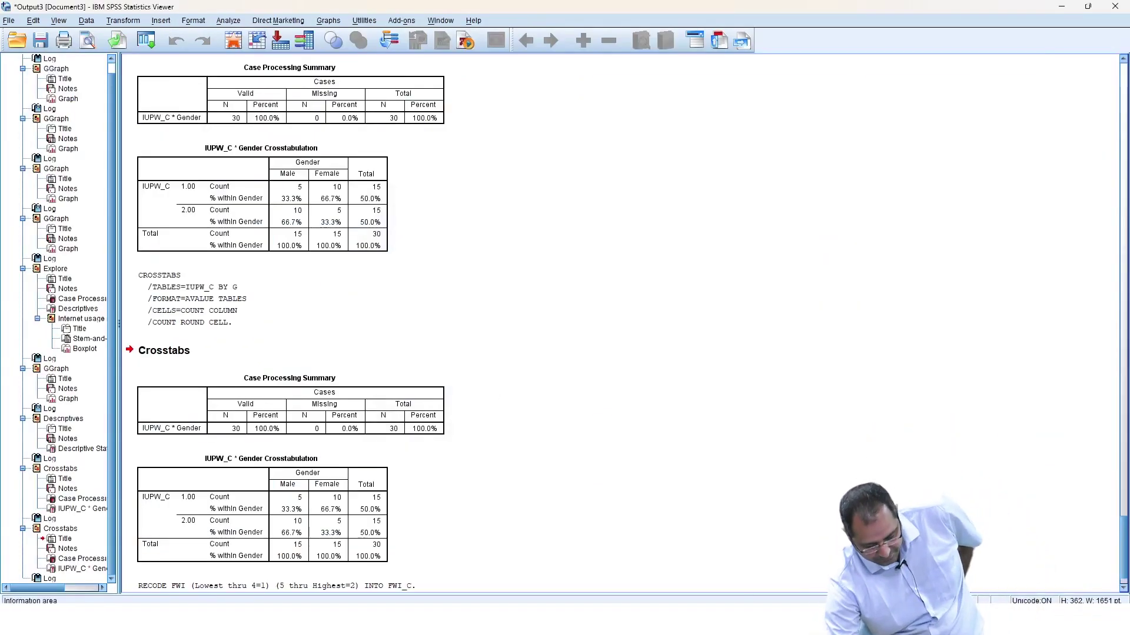
Go back to the dataset to check the new FWI_C column, and open the variable definitions.
left_click(708, 474)
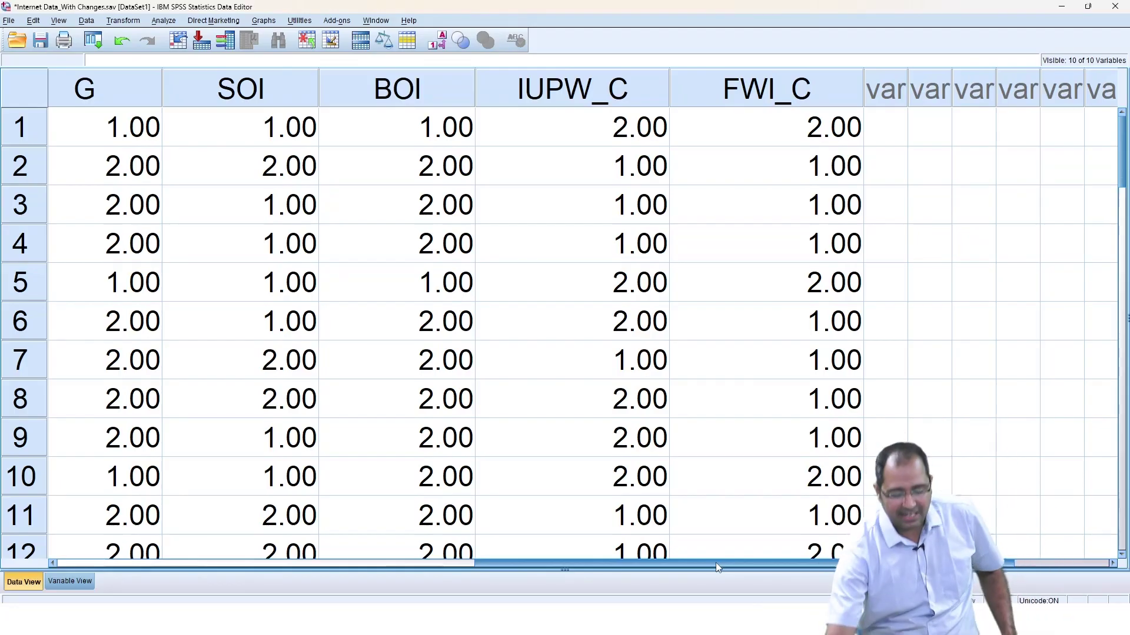
left_click(70, 582)
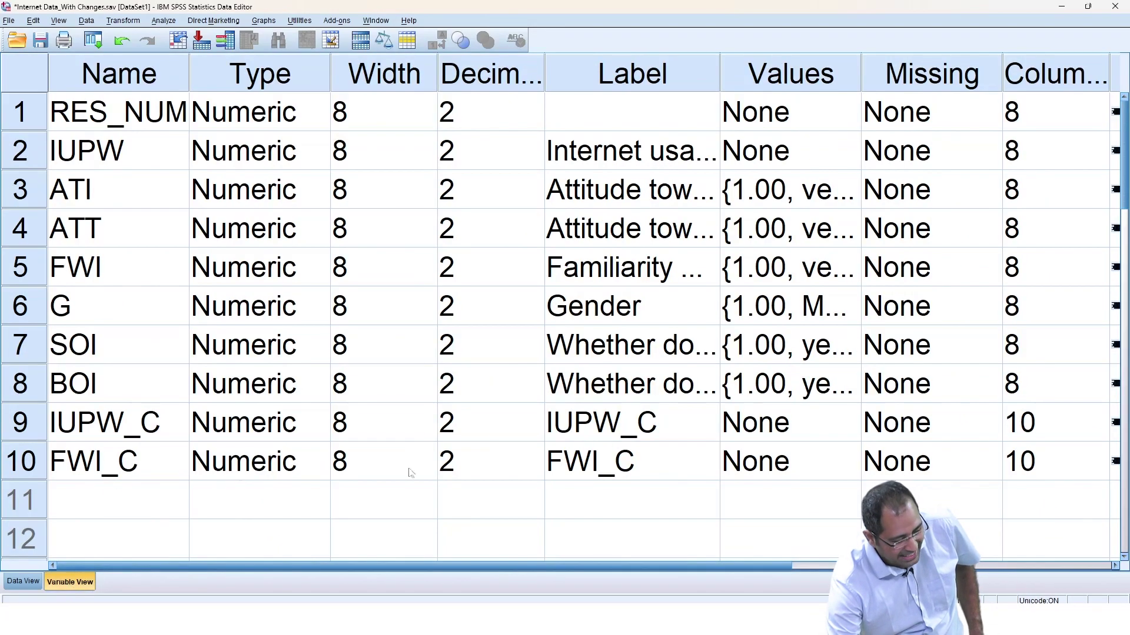
Open the value labels of IUPW_C and add the label Low IUPW for value 1.
left_click(803, 427)
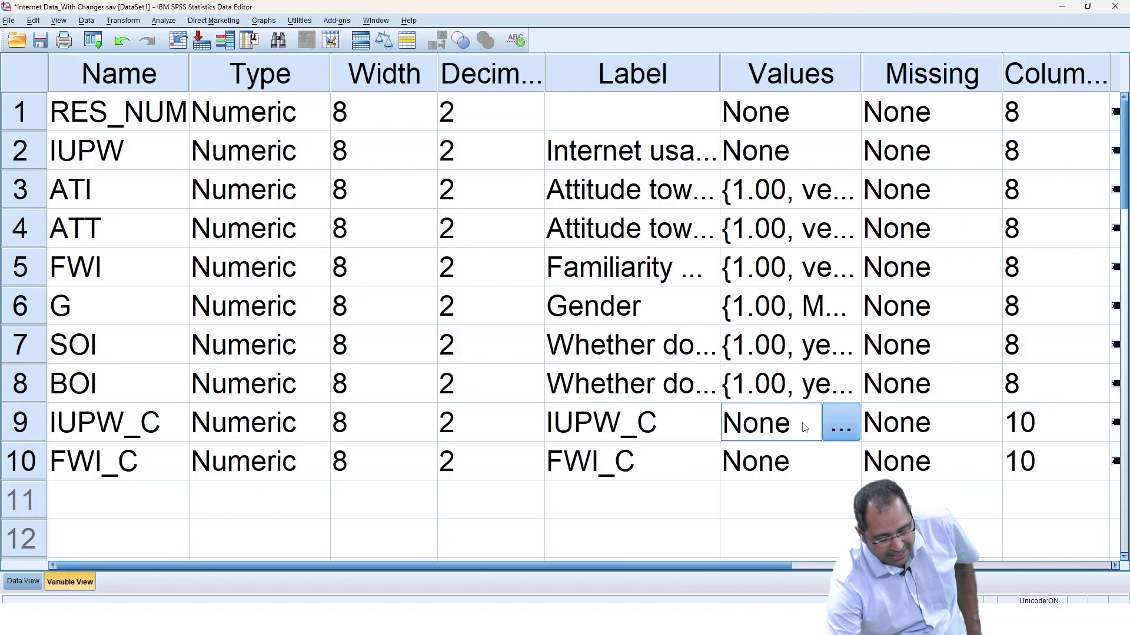
double_click(793, 426)
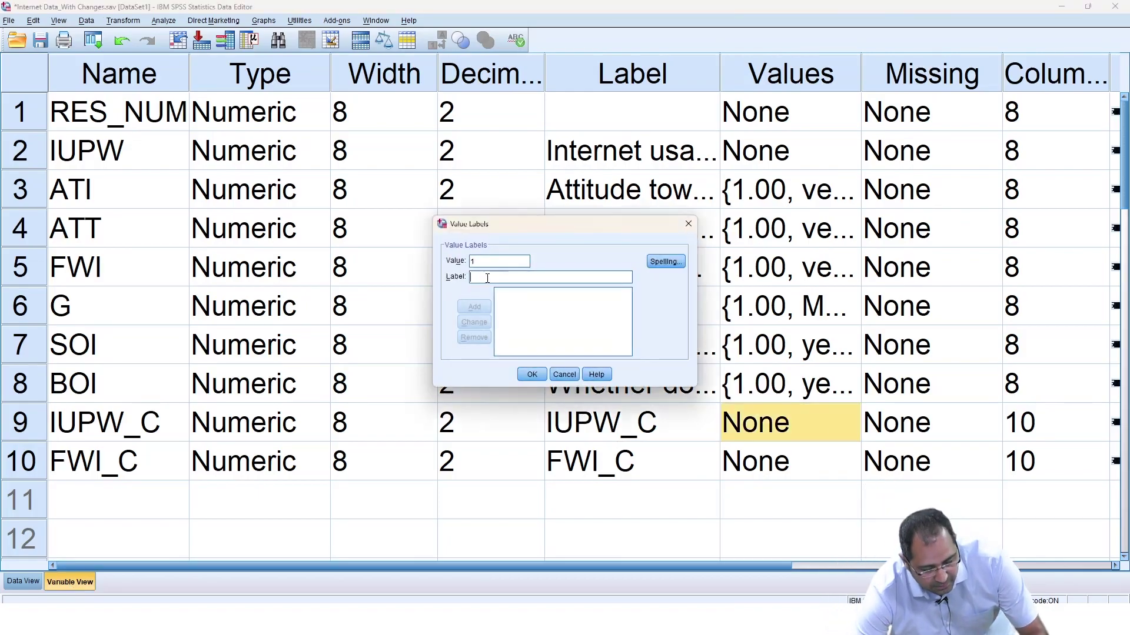
type("Low IUPW")
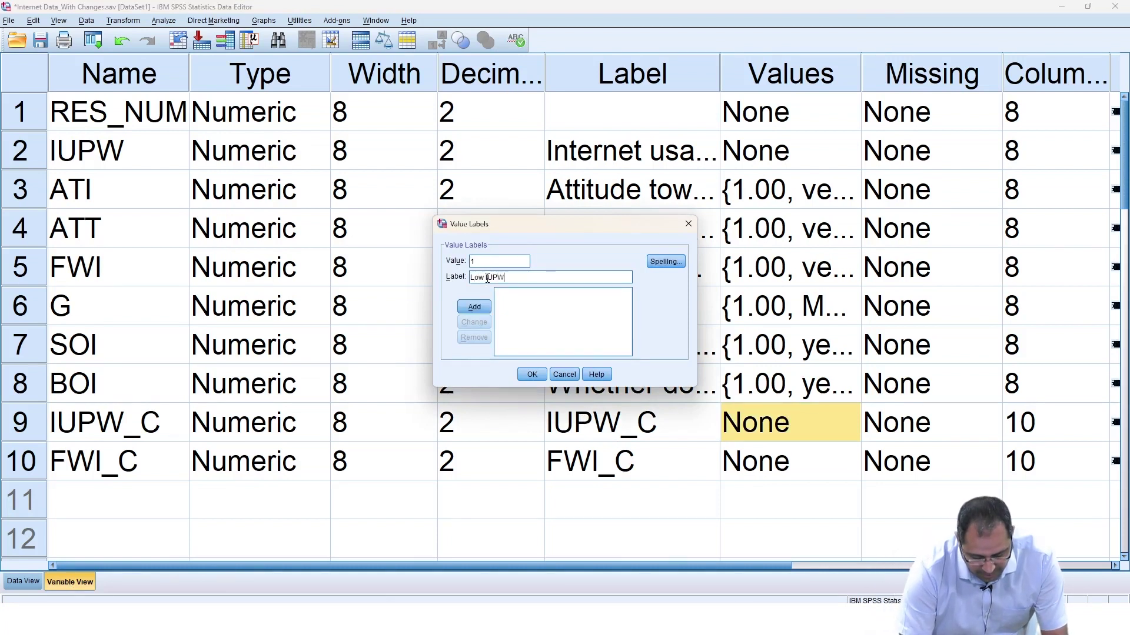
left_click(474, 307)
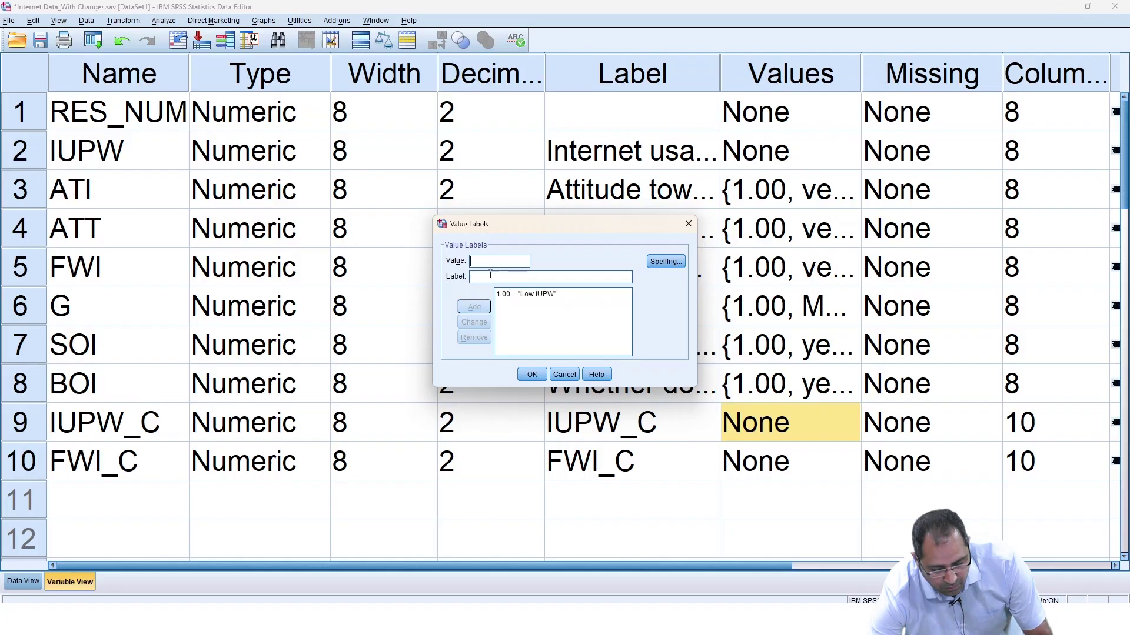
Add the label High IUPW for value 2 and apply the IUPW_C value labels.
type("2")
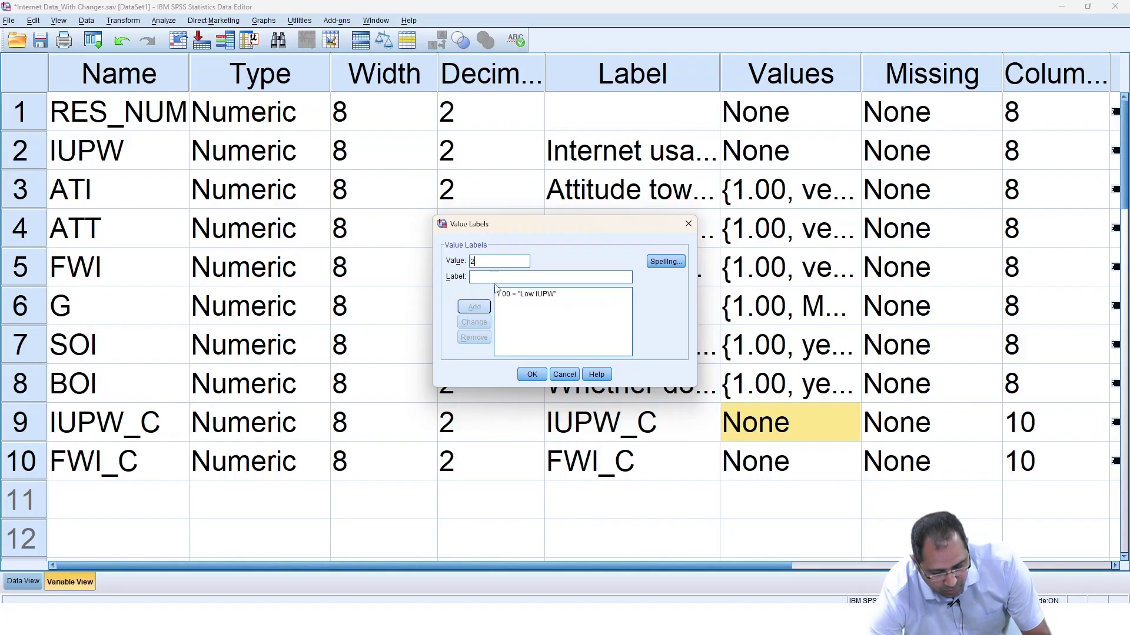
type("Hi")
key("BackSpace")
type("H")
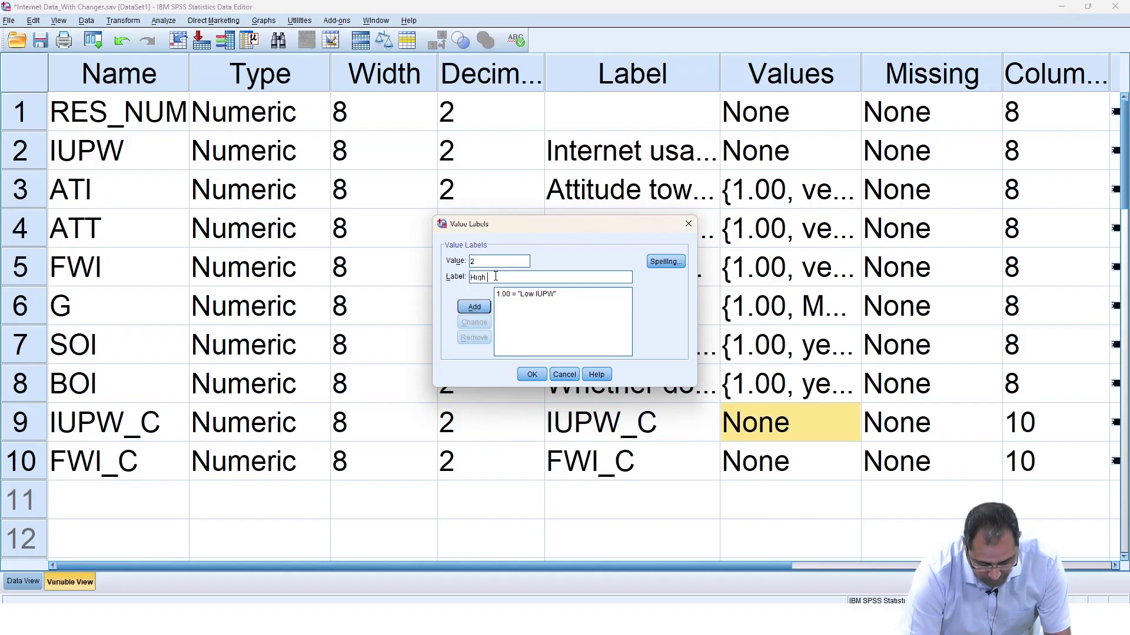
type("igh IUPW")
left_click(474, 307)
left_click(532, 374)
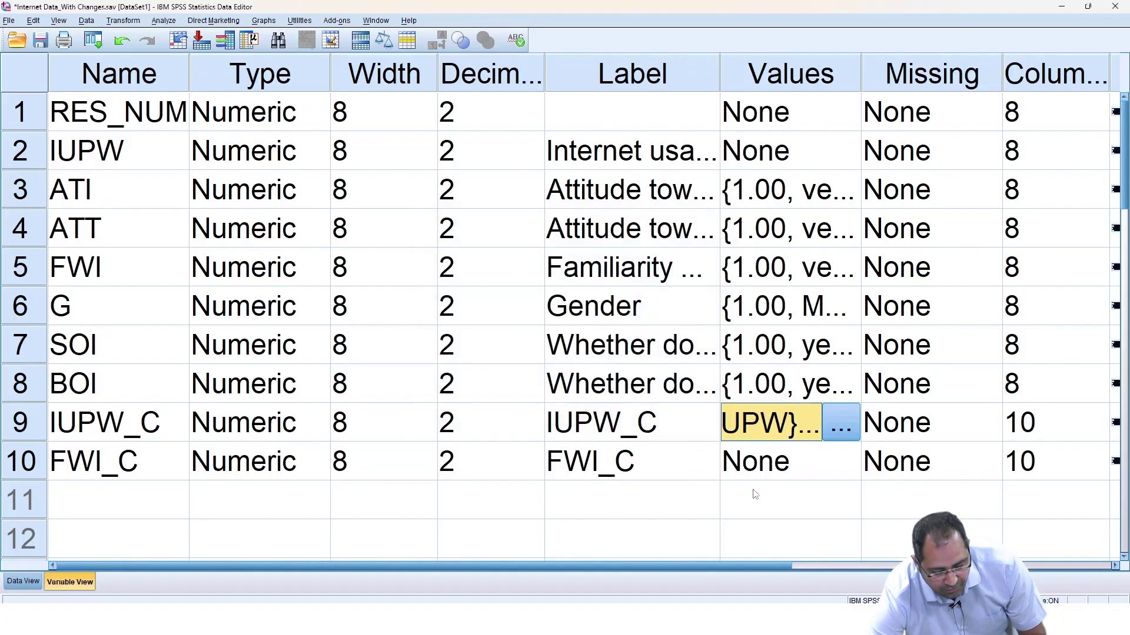
Open the value labels of FWI_C and add the label Low FWI for value 1.
left_click(791, 468)
left_click(841, 461)
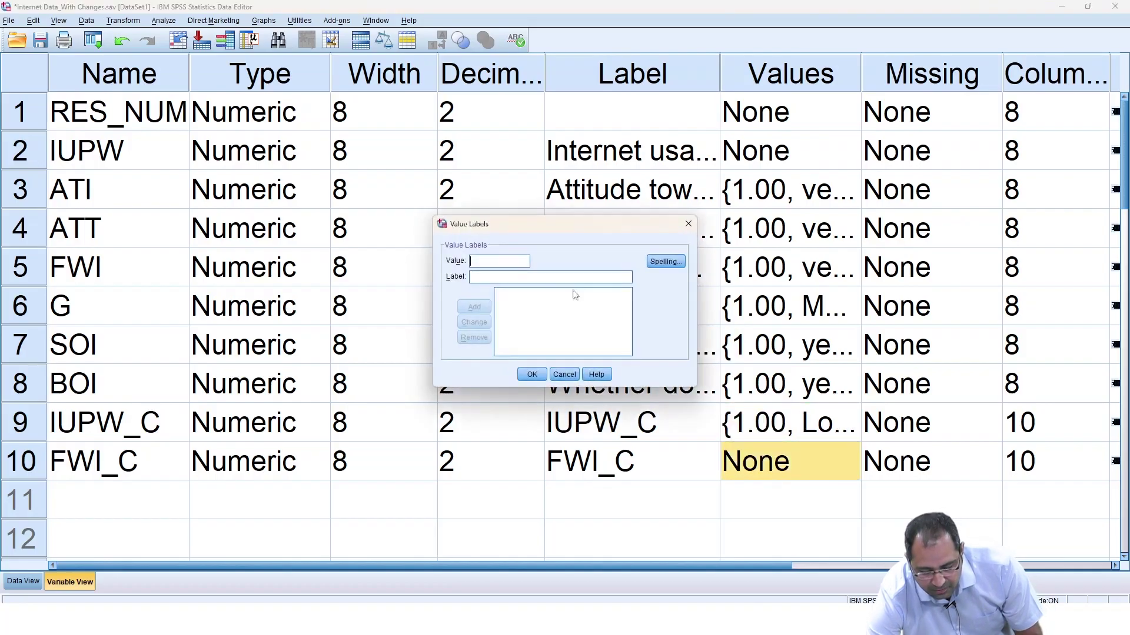
left_click(503, 275)
type("Low FWI")
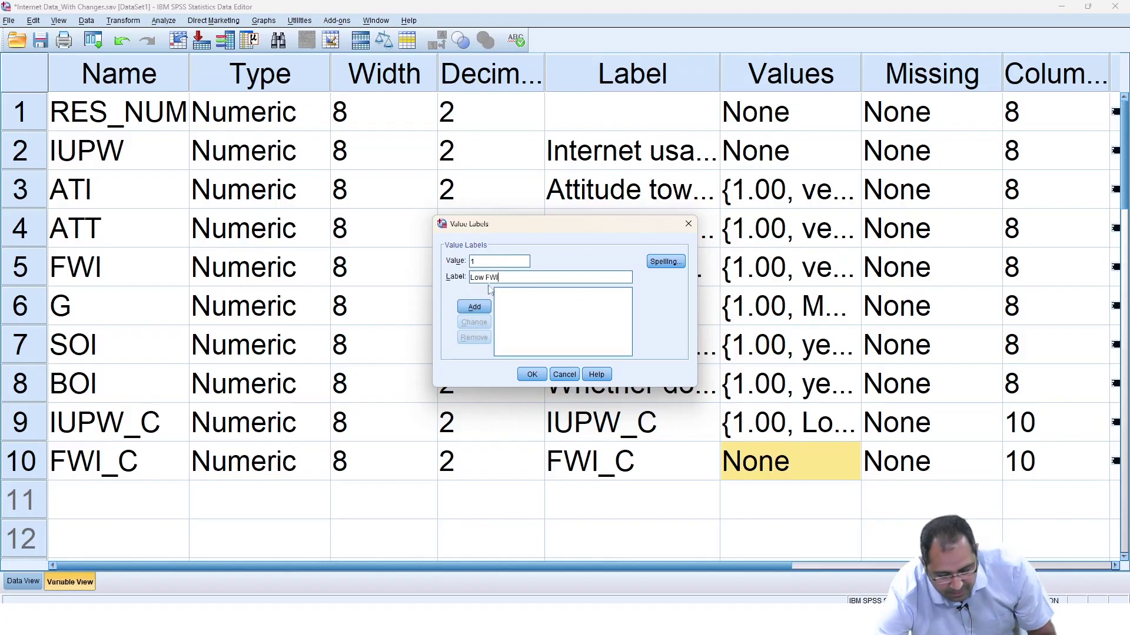
left_click(480, 307)
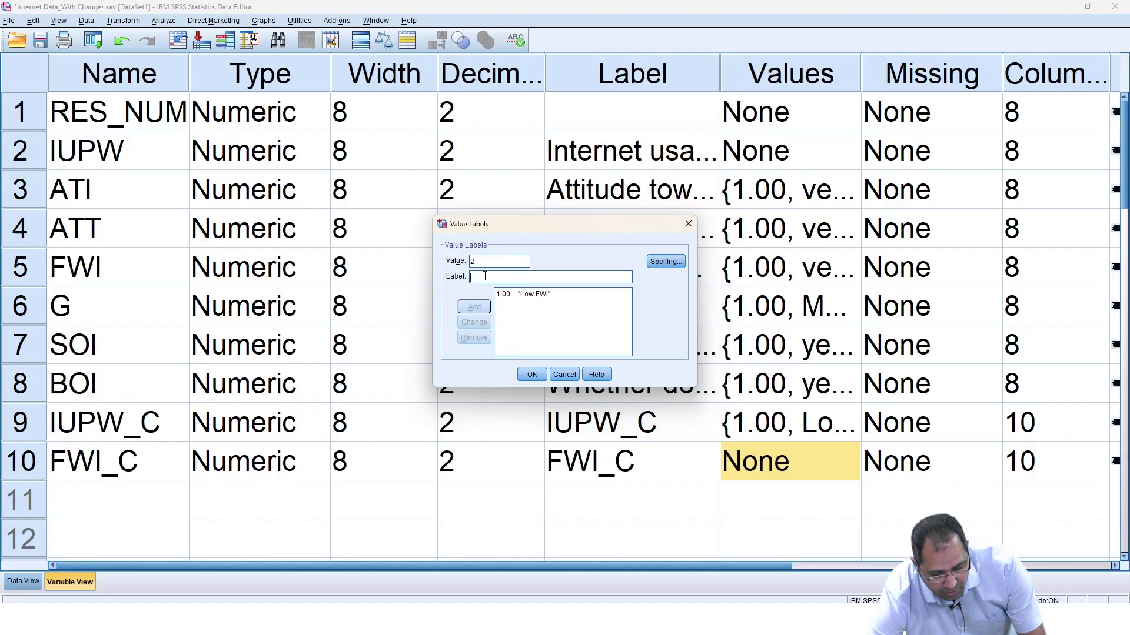
Add the label High FWI for value 2 and apply the FWI_C value labels.
type("Hi")
key("BackSpace")
type("H")
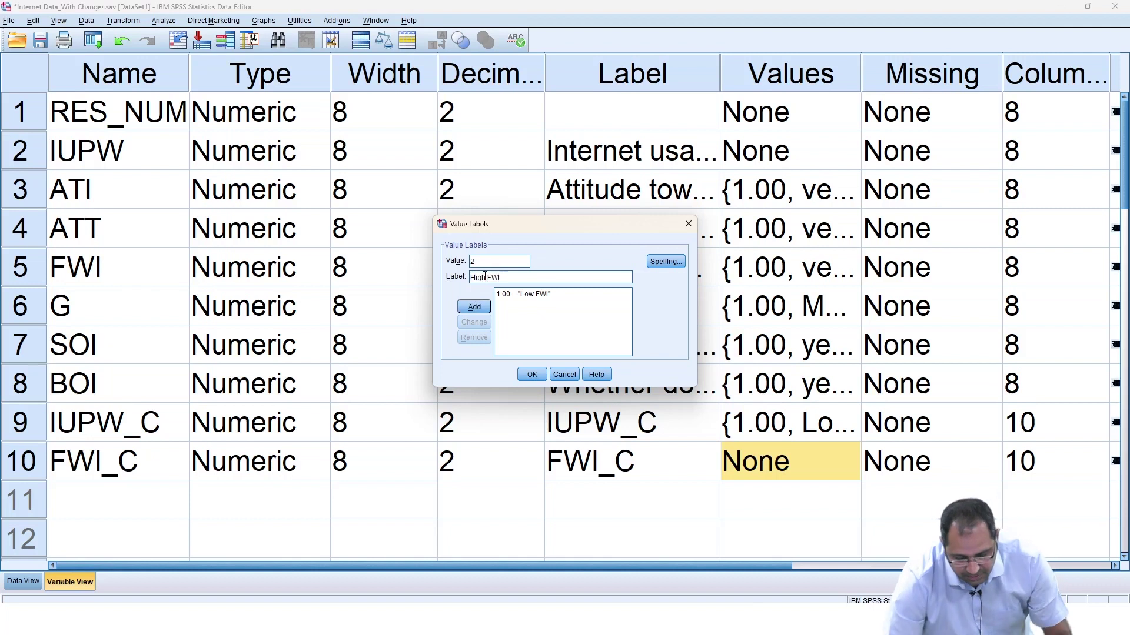
left_click(474, 307)
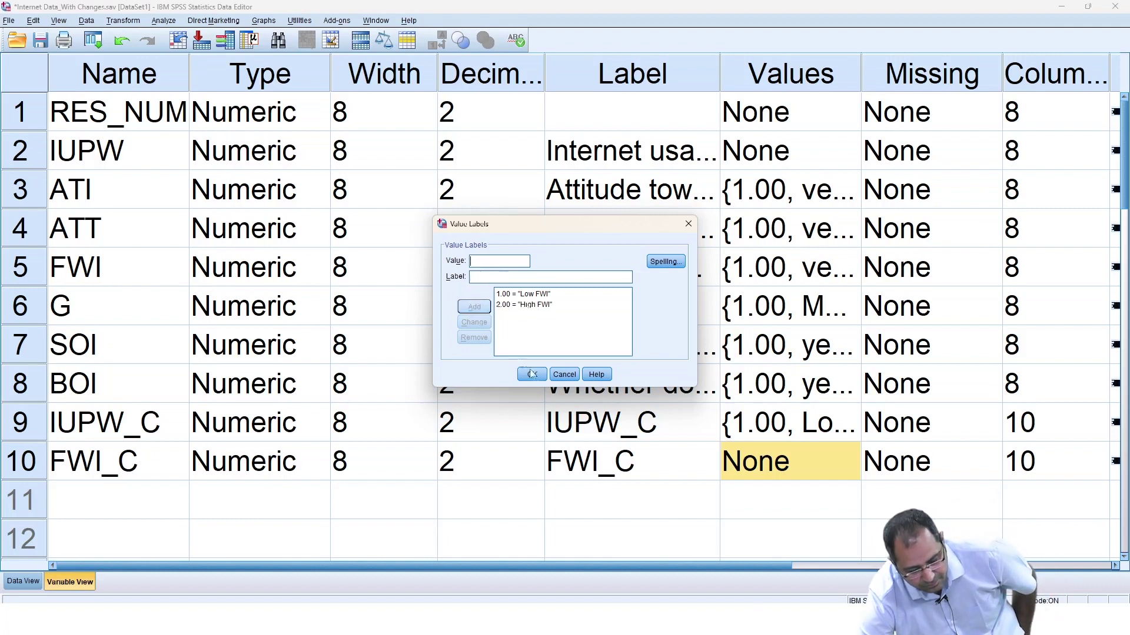
left_click(531, 375)
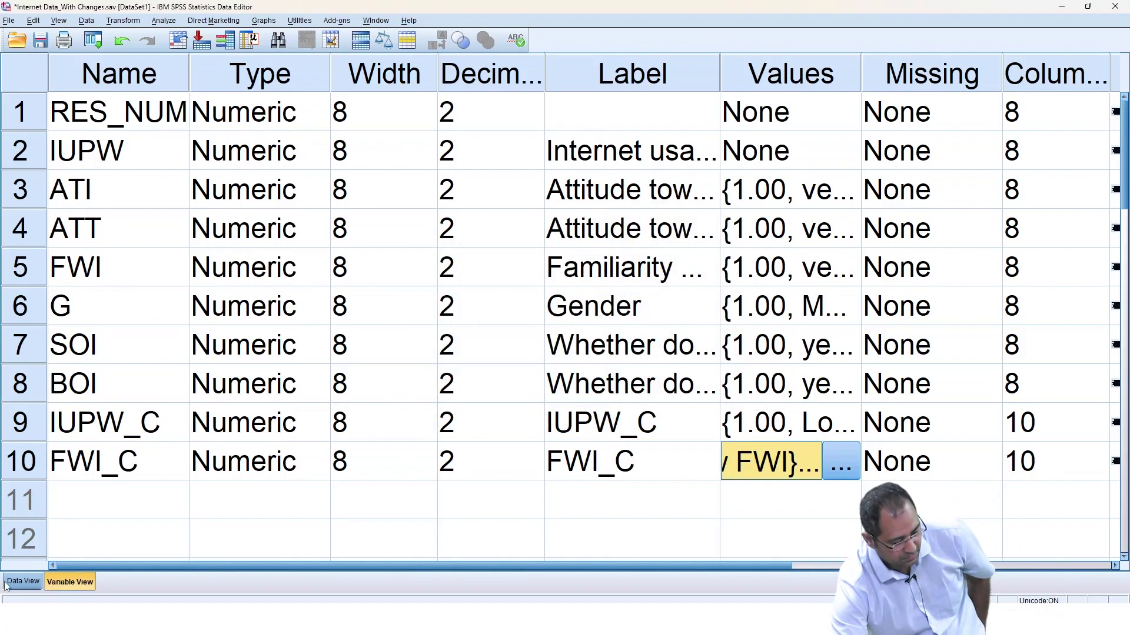
Return to the data values and consult task 10 on the multiple cross tab in the assignment document.
left_click(23, 582)
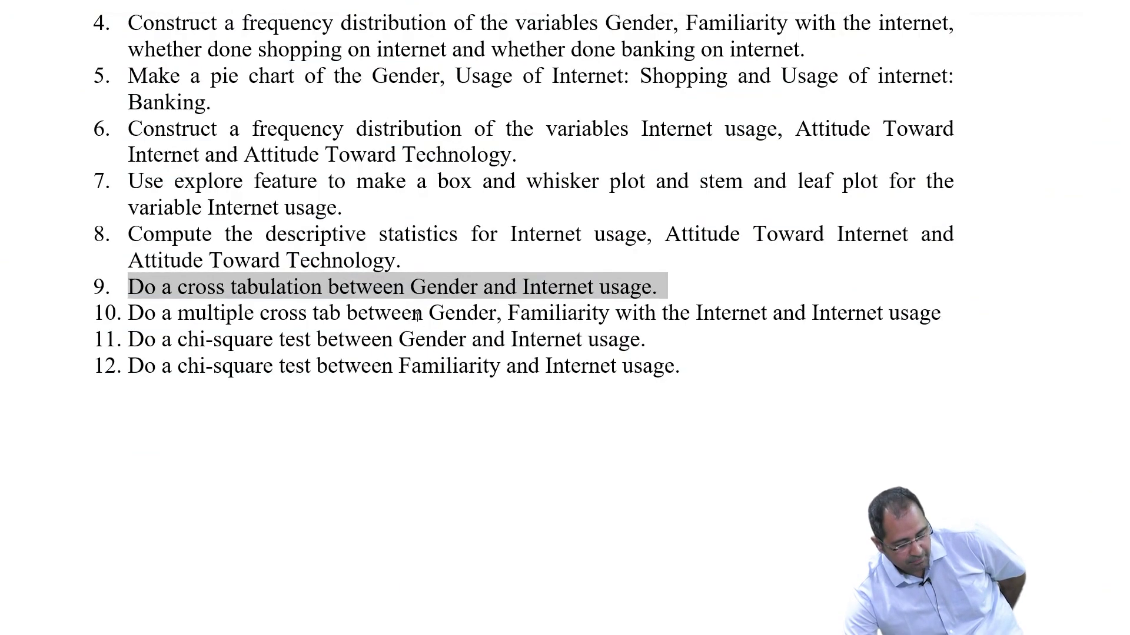
left_click(416, 316)
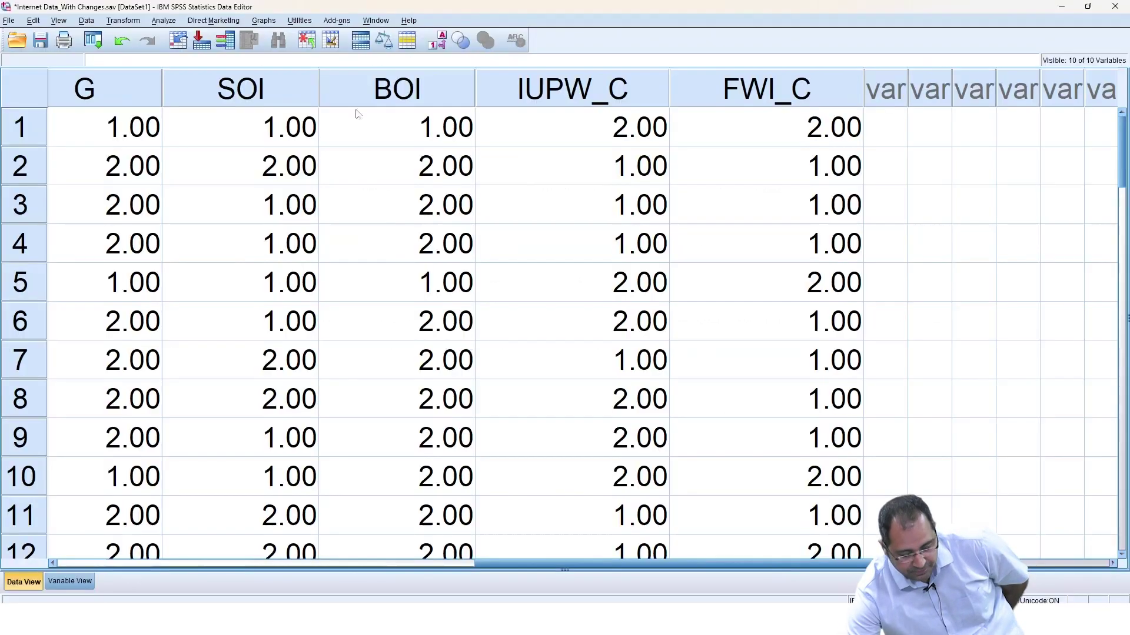
left_click(163, 21)
mouse_move(244, 52)
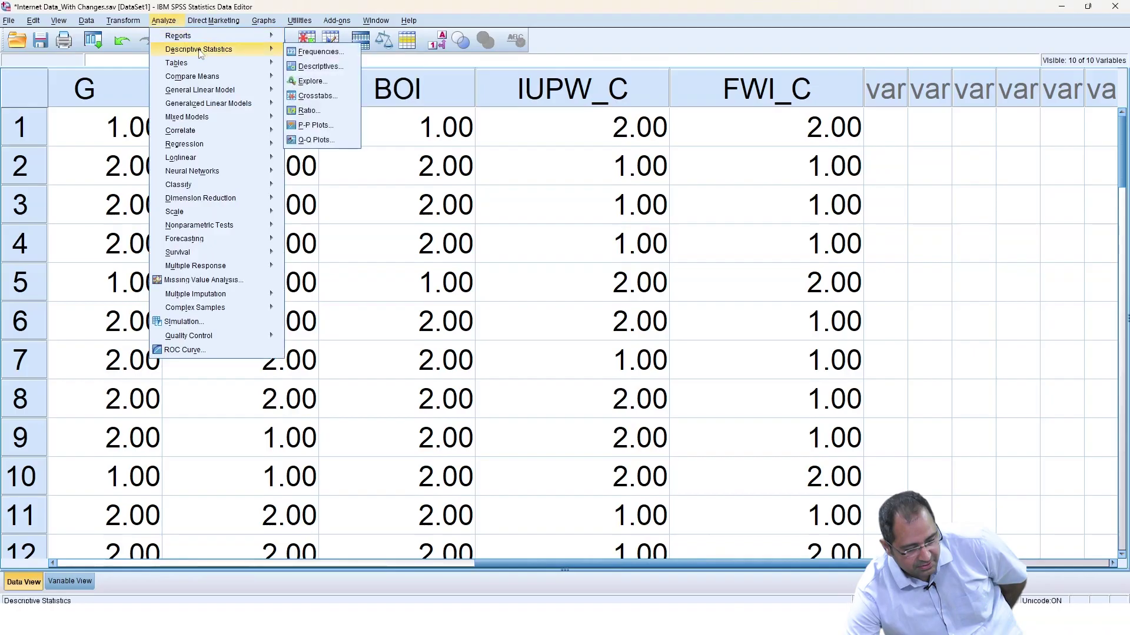
left_click(323, 81)
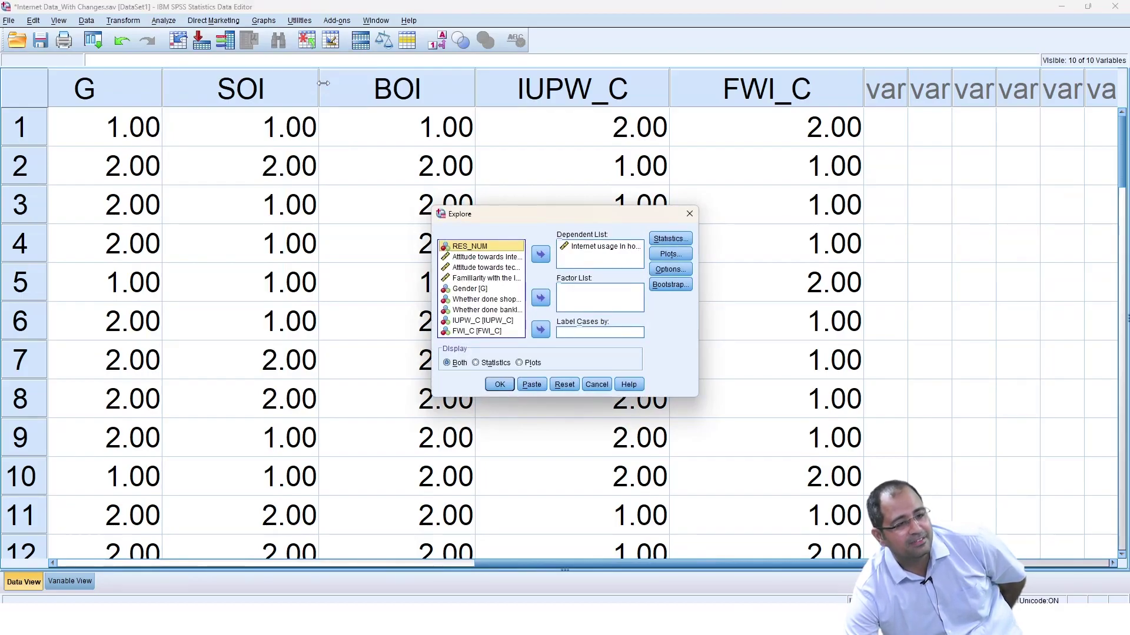
left_click(689, 213)
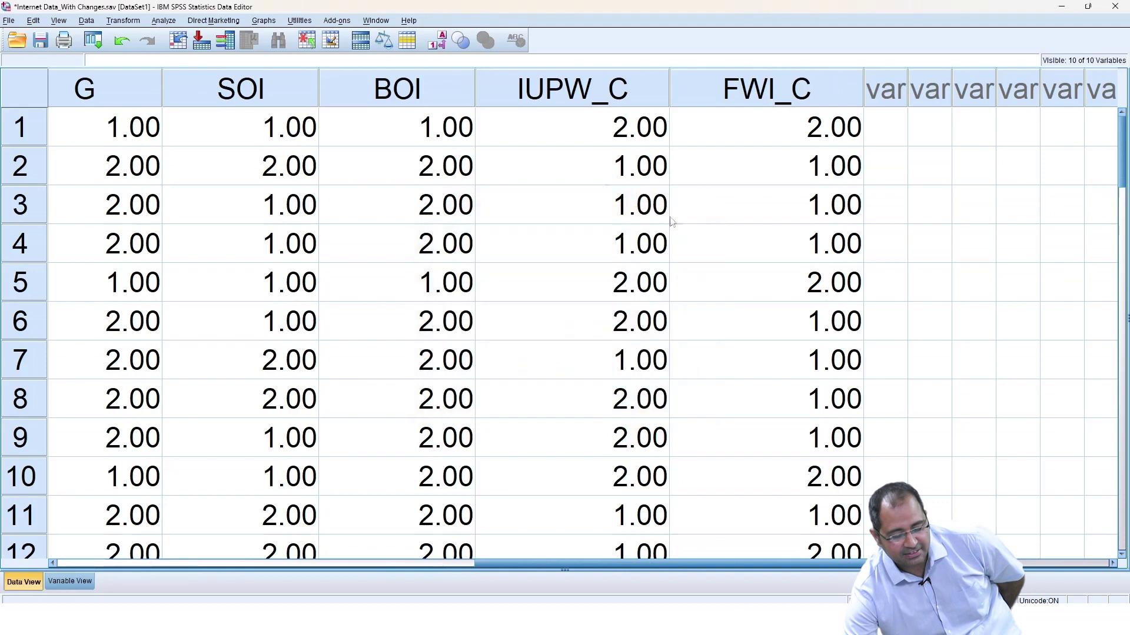
Start a new Crosstabs analysis on the dataset and reset its earlier settings.
left_click(166, 22)
mouse_move(247, 55)
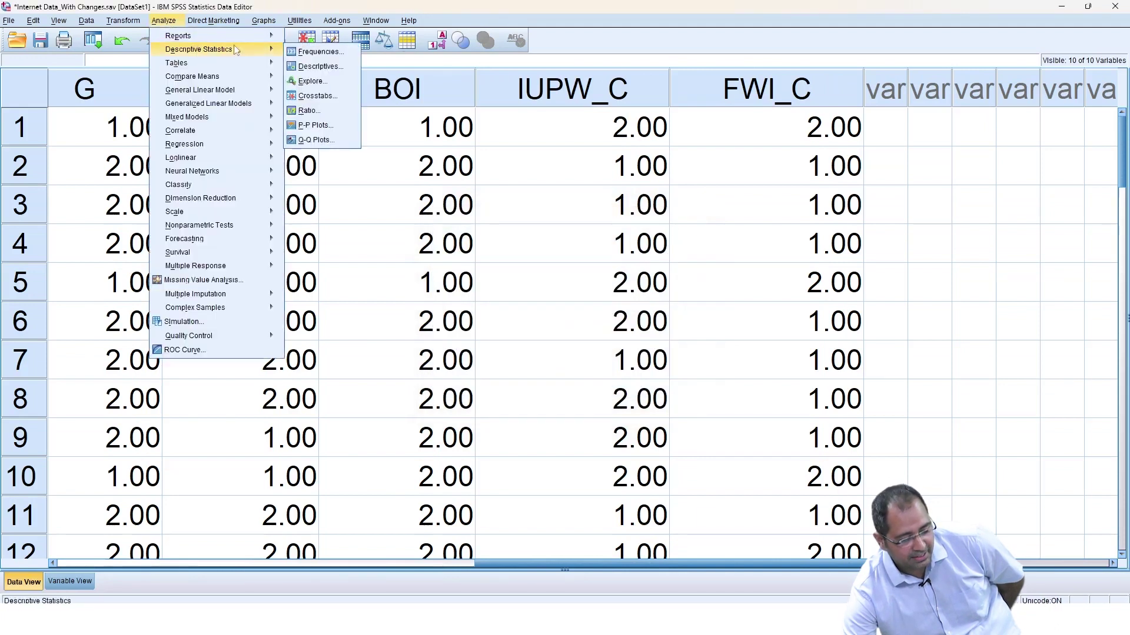
left_click(312, 103)
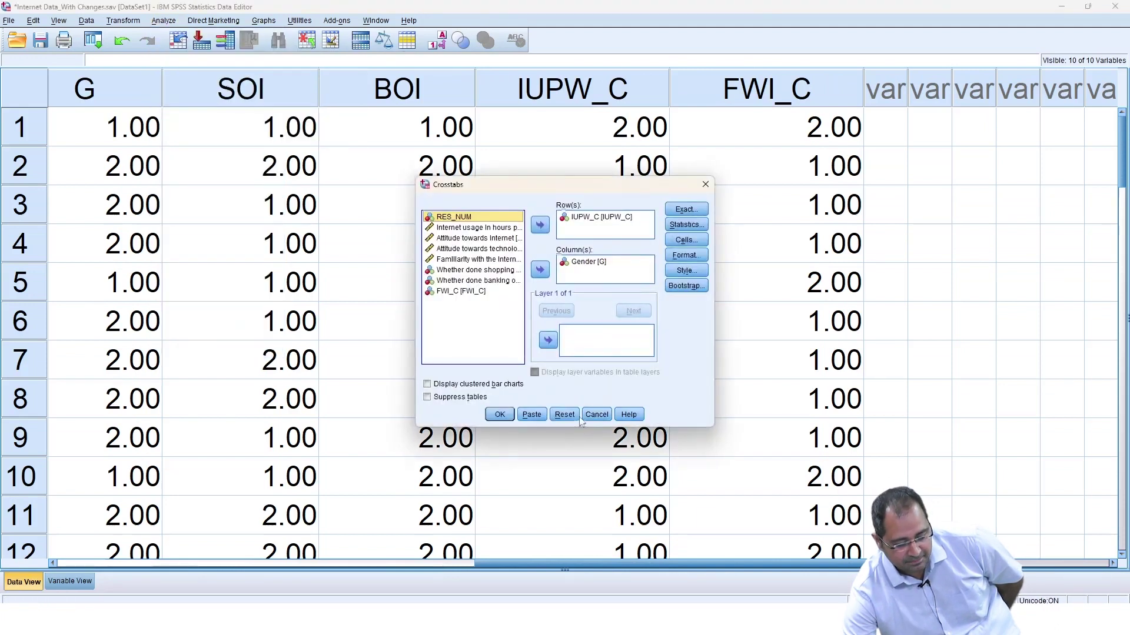
left_click(564, 415)
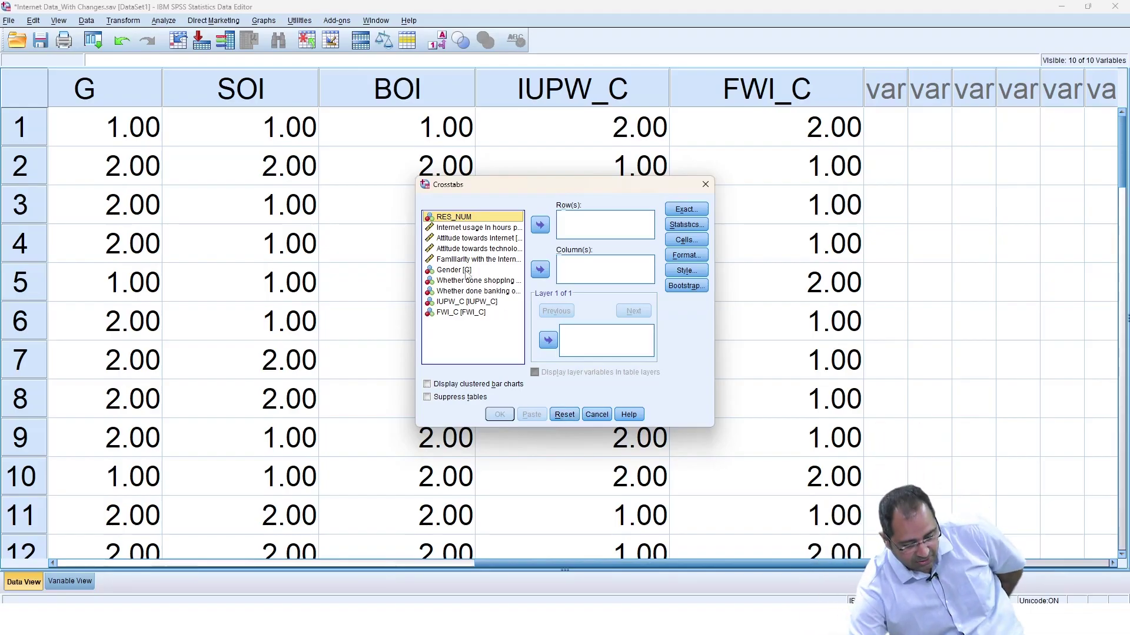
Assign IUPW_C to the crosstab rows, Gender to the columns and FWI_C as the layer variable.
left_click(474, 302)
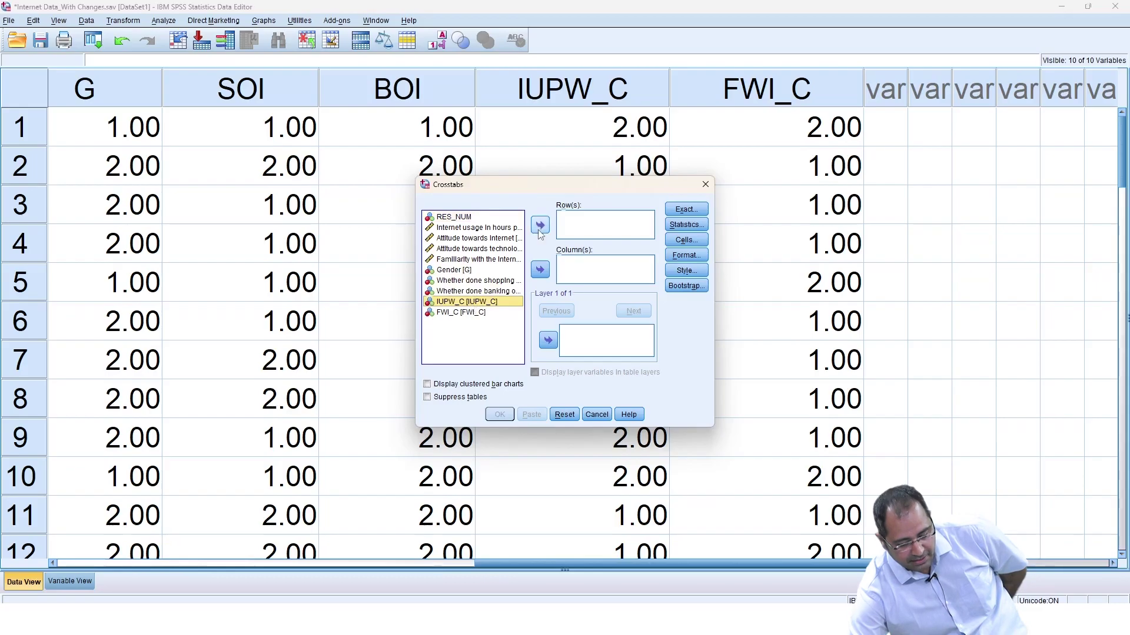
left_click(539, 226)
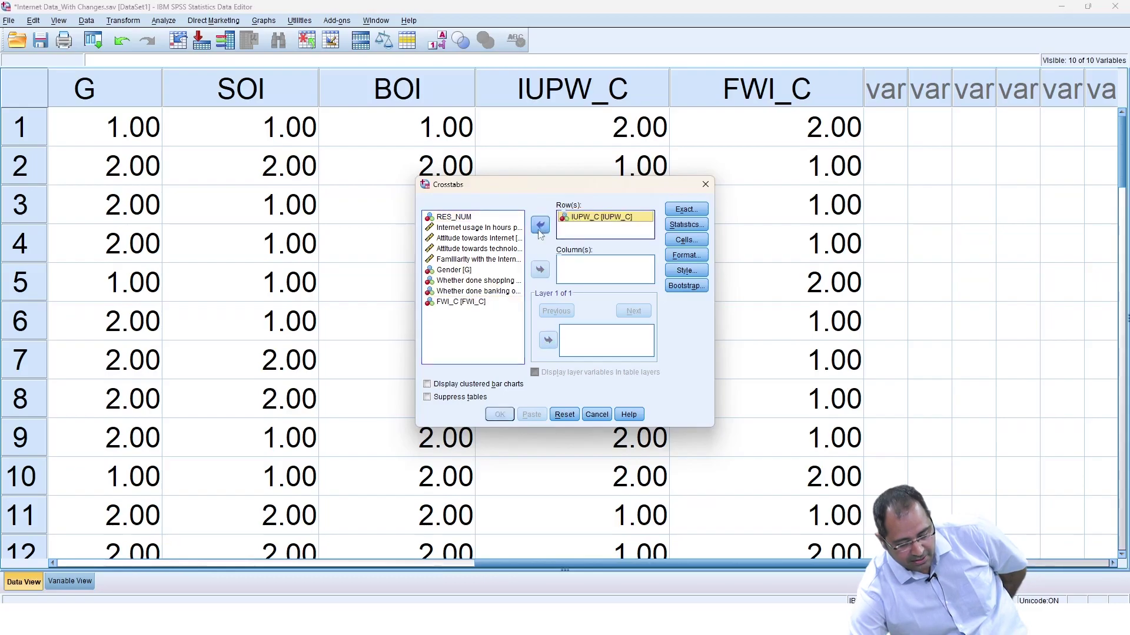
left_click(459, 271)
left_click(541, 271)
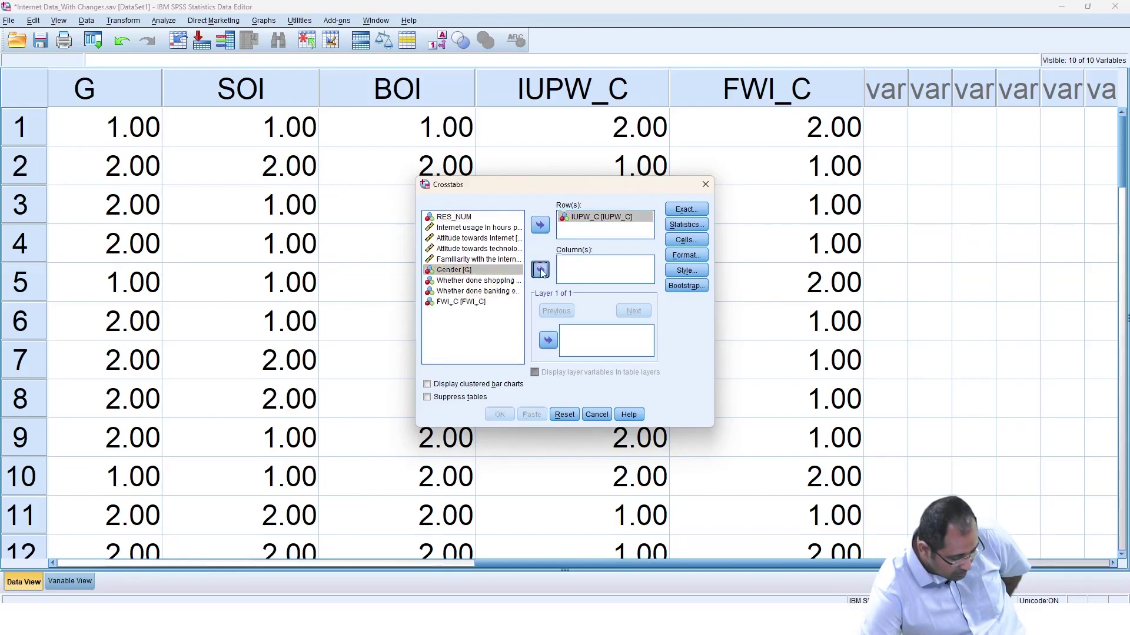
left_click(481, 292)
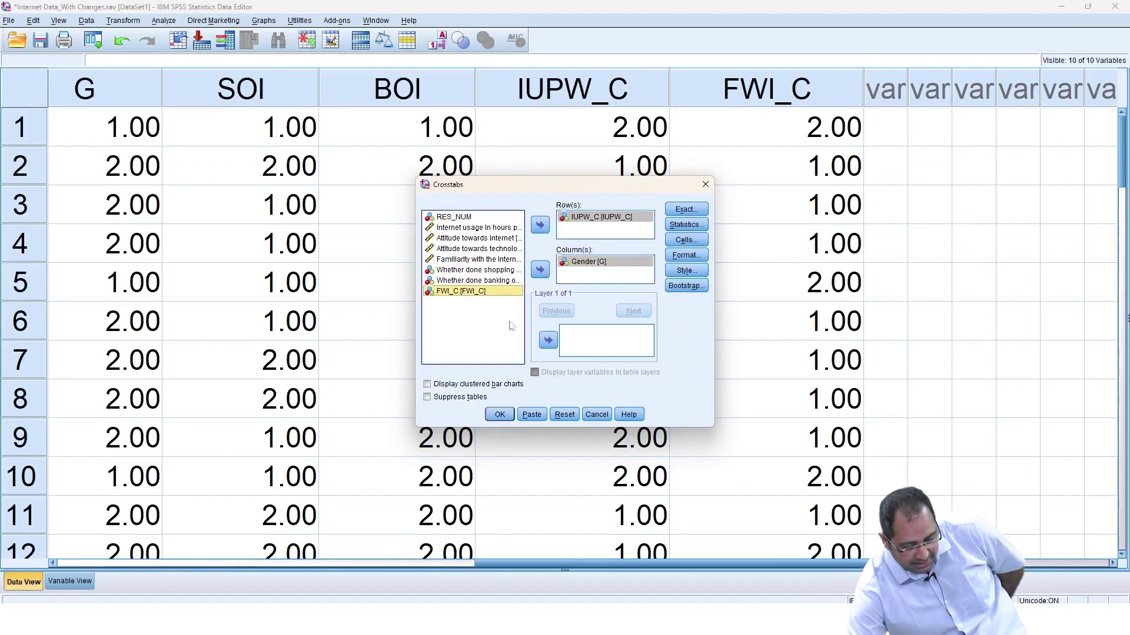
left_click(548, 340)
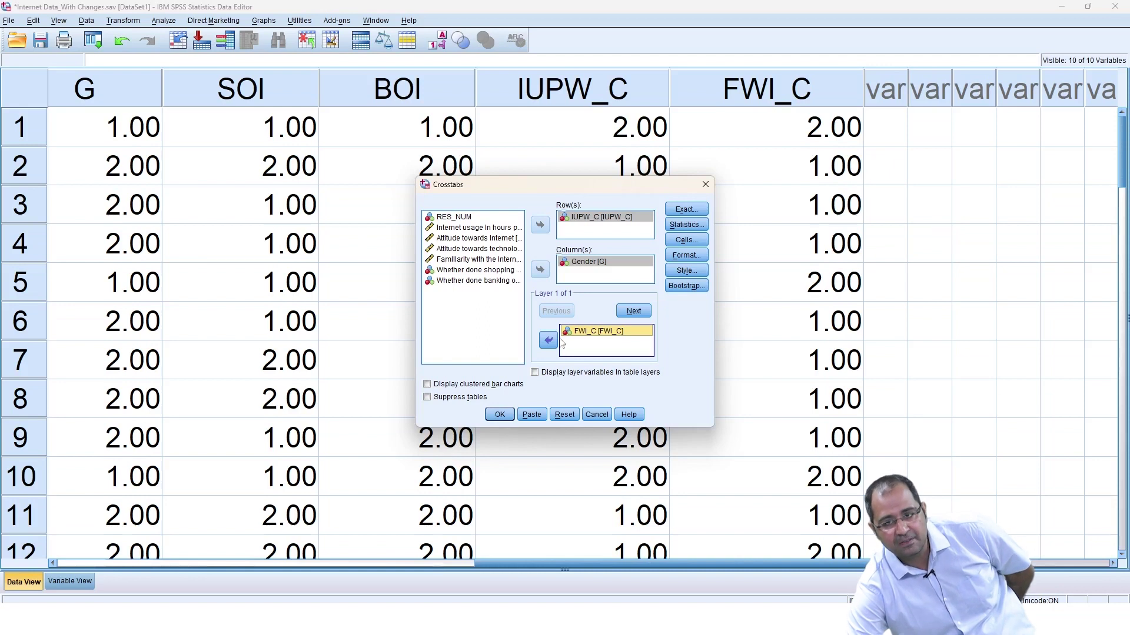
Include column percentages in the crosstab cells, leave the statistics options as they are, and run the layered crosstab.
left_click(686, 225)
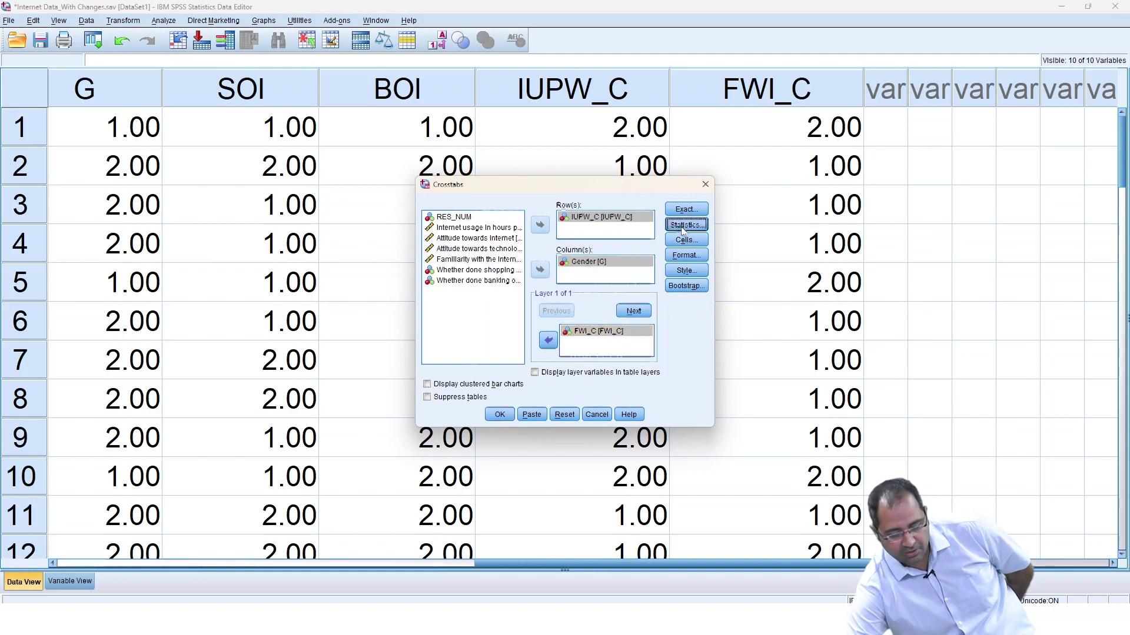
left_click(646, 204)
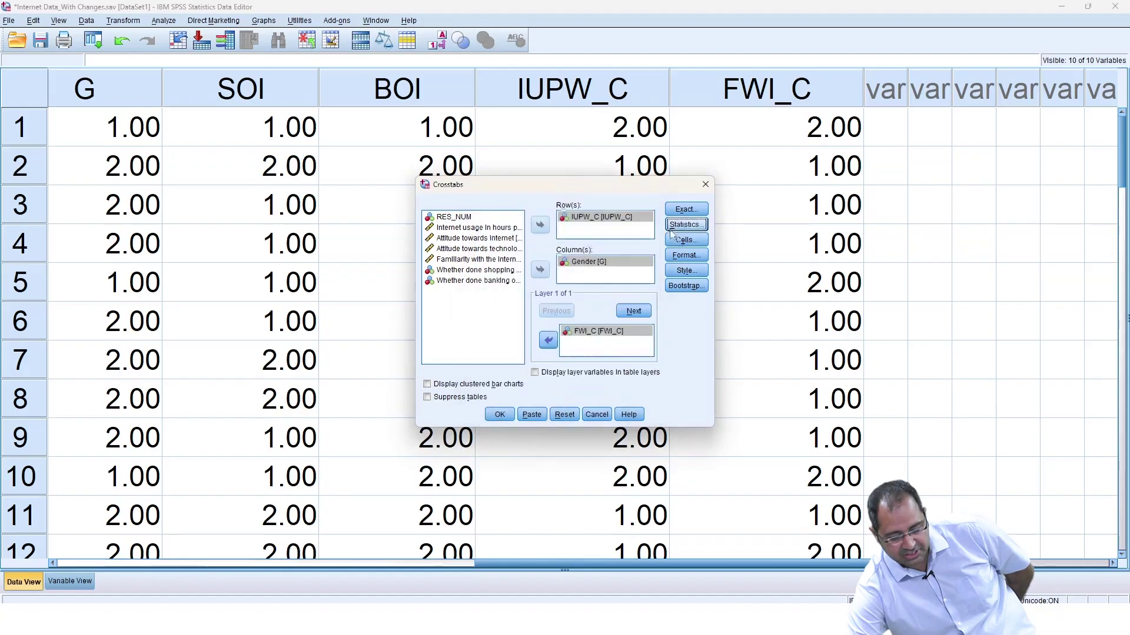
left_click(686, 240)
left_click(463, 313)
left_click(525, 407)
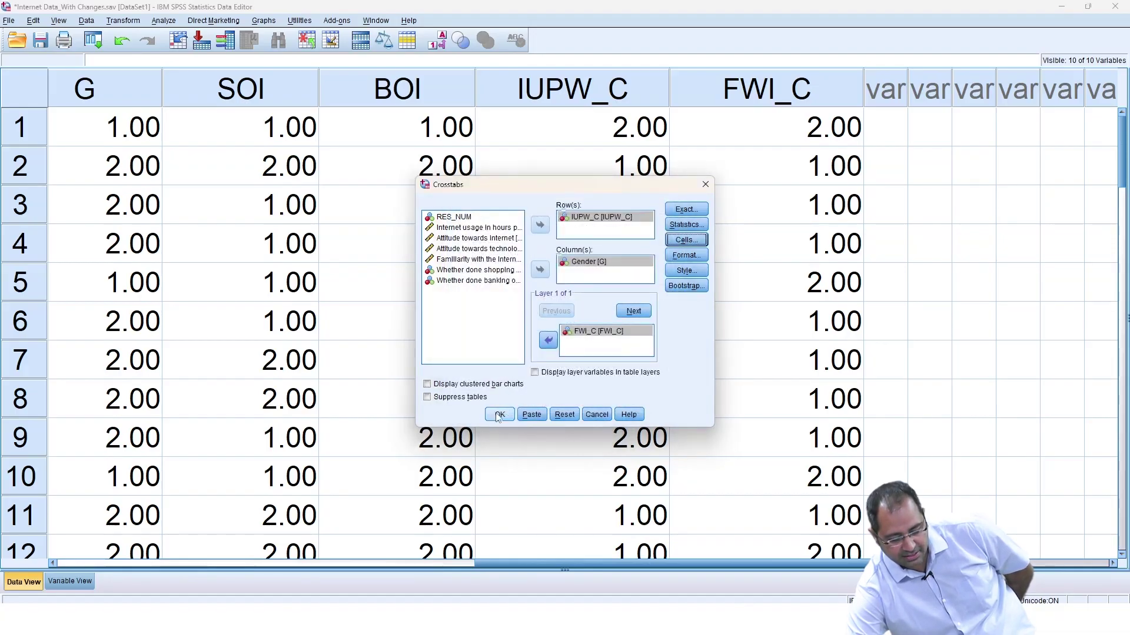
left_click(499, 415)
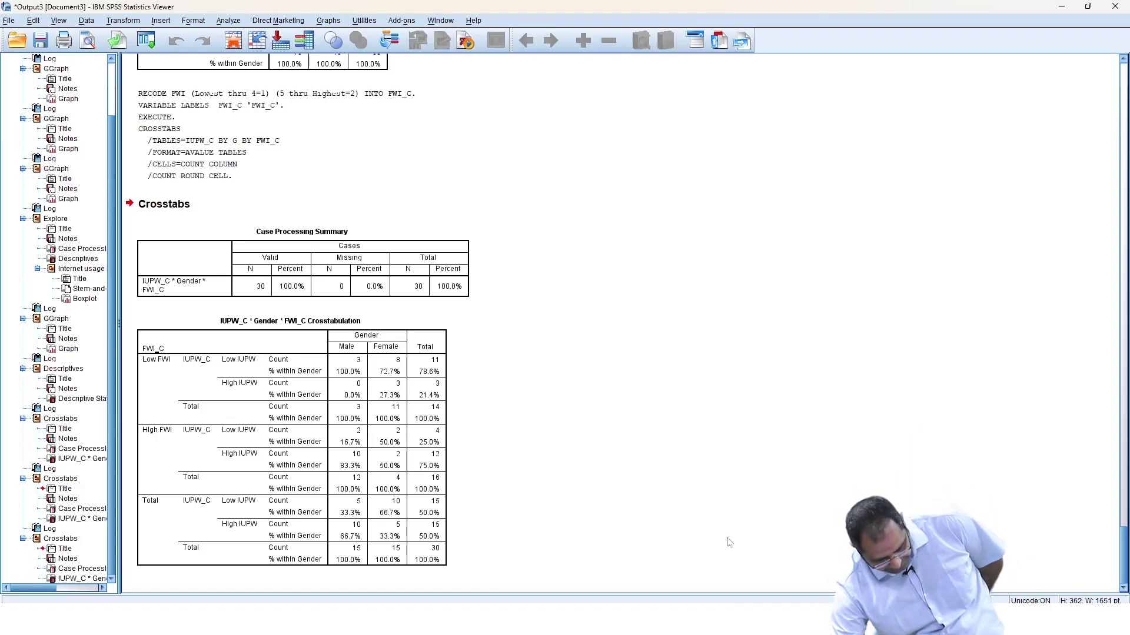
Review the remaining chi-square tasks in the assignment document, and return to the earlier IUPW_C by Gender crosstab in the output.
mouse_move(676, 573)
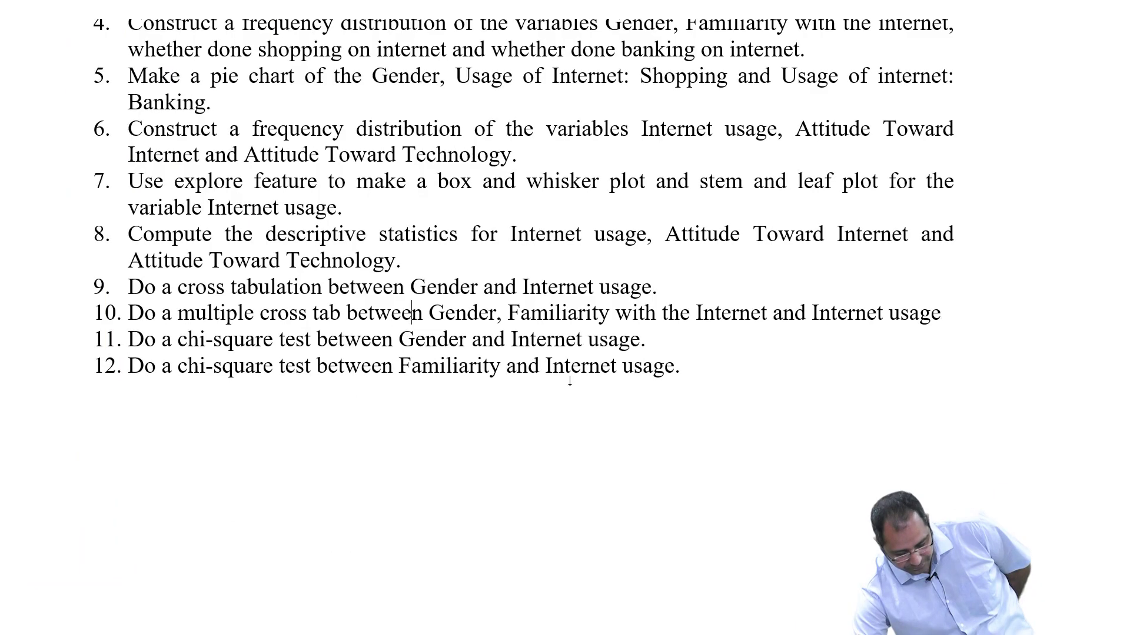
scroll(574, 382, "down", 2)
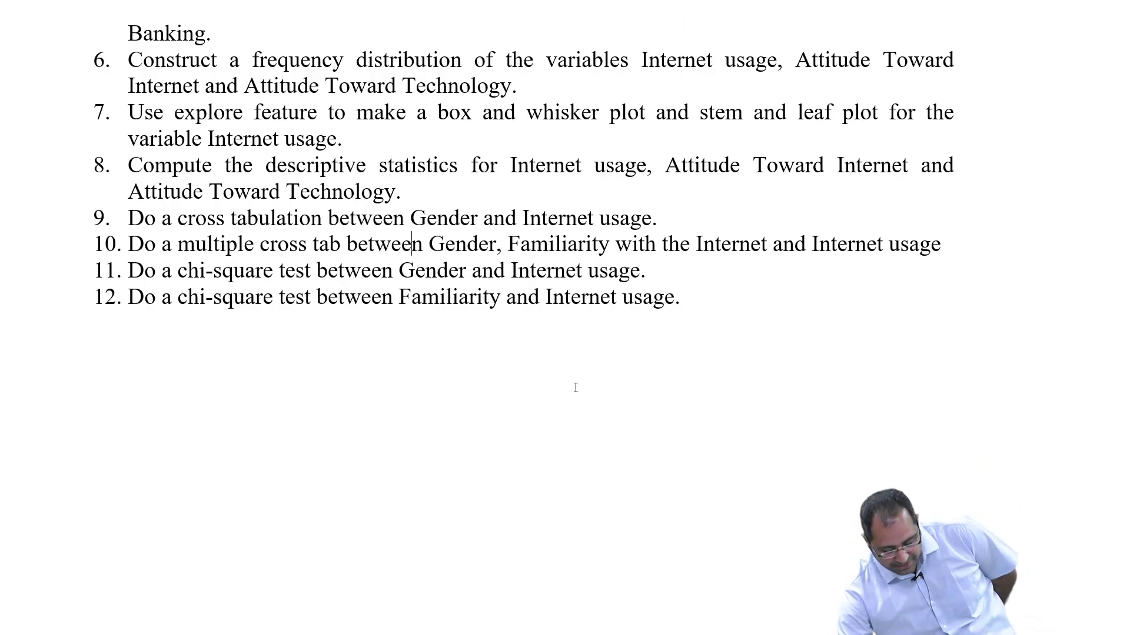
key("alt+Tab")
scroll(752, 553, "up", 10)
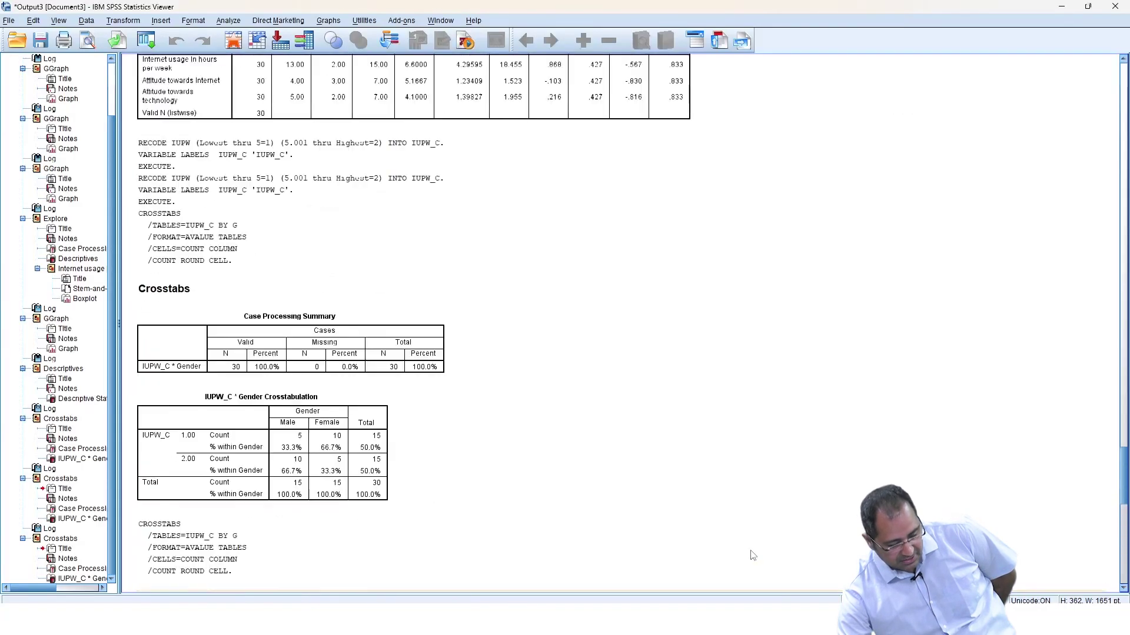
scroll(449, 465, "up", 3)
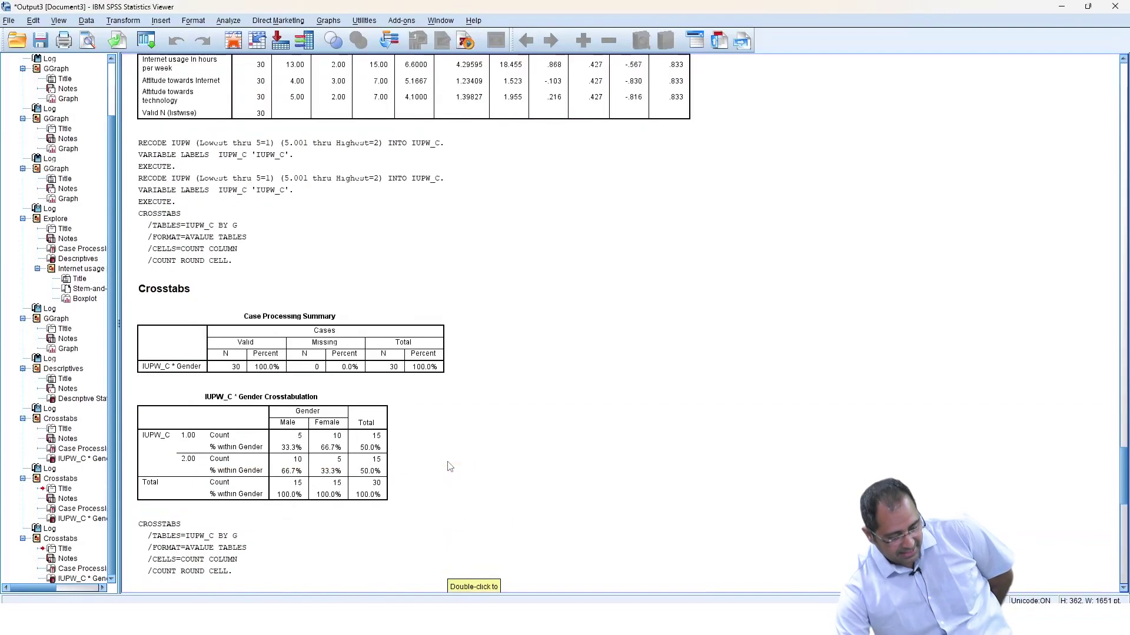